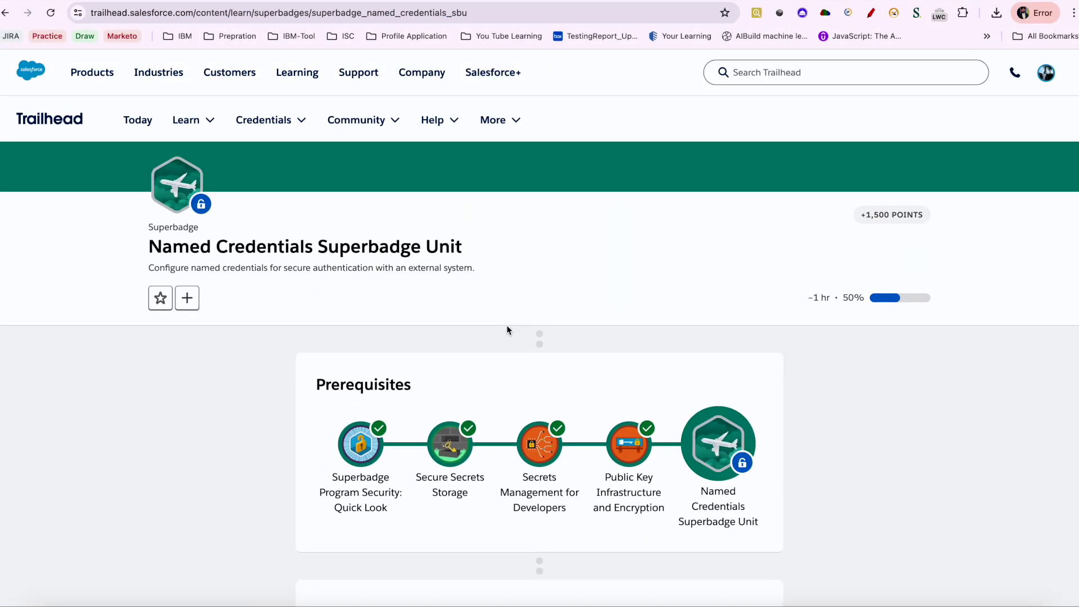
Step: Read the superbadge page's prerequisites, the tasks for earning it and the concepts it tests
{"action": "scroll", "coordinate": [507, 326], "scroll_direction": "down", "scroll_amount": 5}
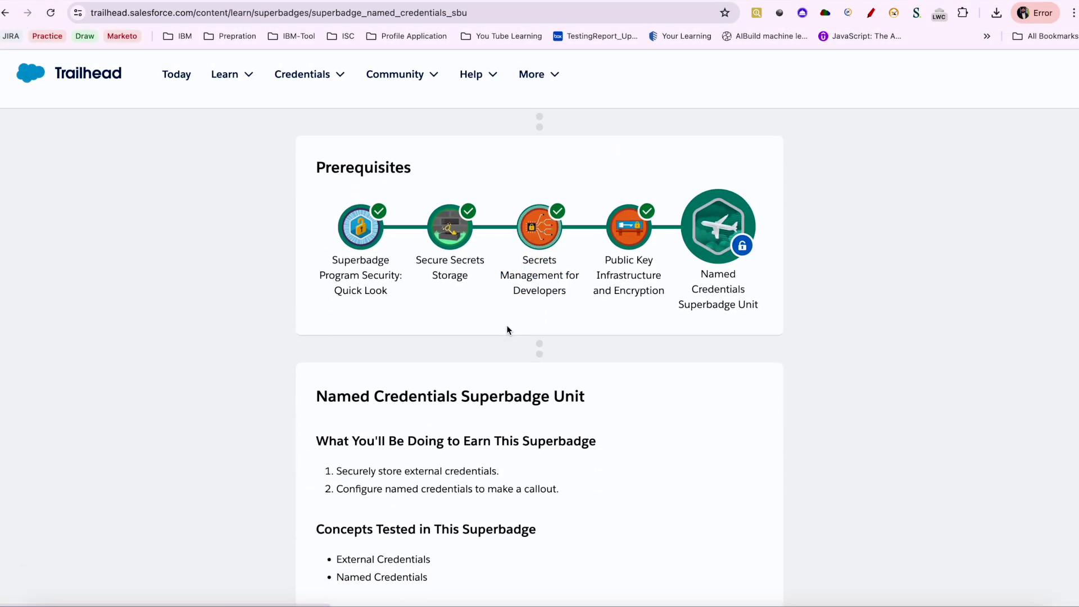
{"action": "left_click_drag", "start_coordinate": [760, 272], "coordinate": [699, 236]}
{"action": "scroll", "coordinate": [703, 365], "scroll_direction": "down", "scroll_amount": 3}
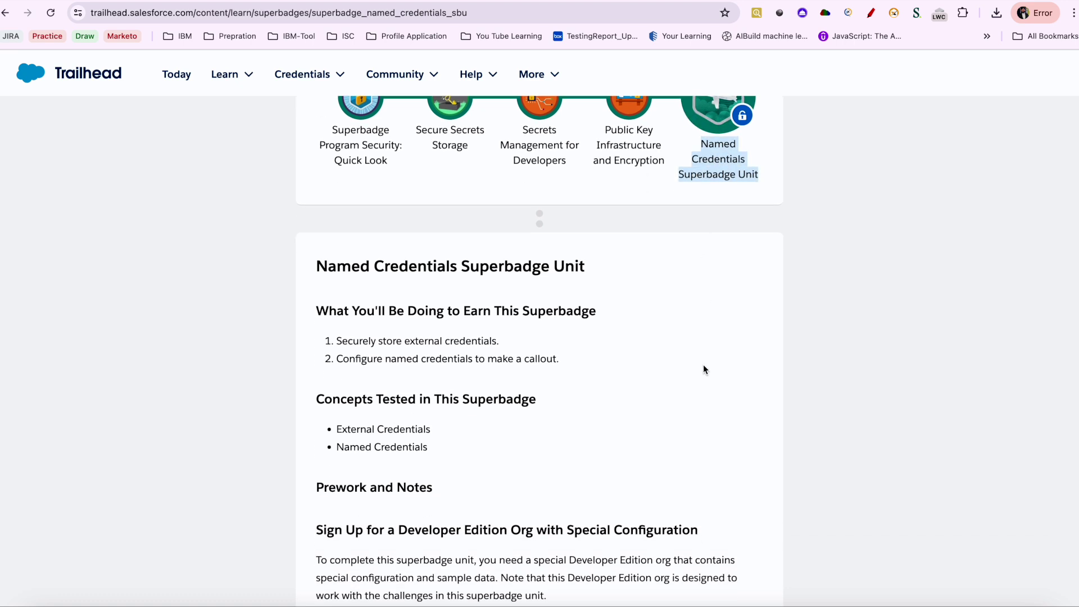
{"action": "scroll", "coordinate": [704, 369], "scroll_direction": "down", "scroll_amount": 3}
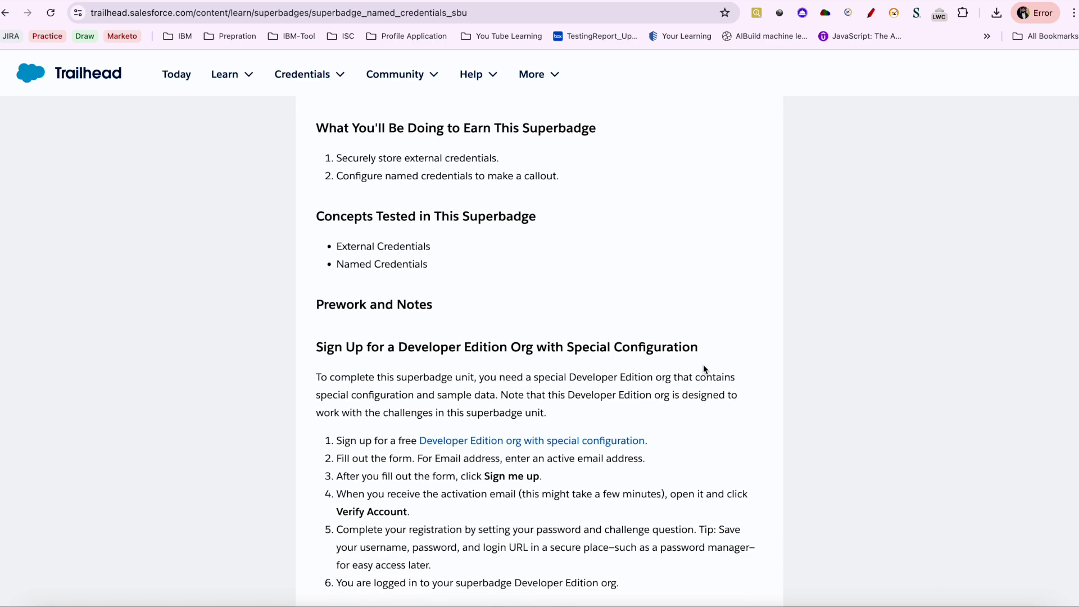
{"action": "scroll", "coordinate": [685, 420], "scroll_direction": "up", "scroll_amount": 5}
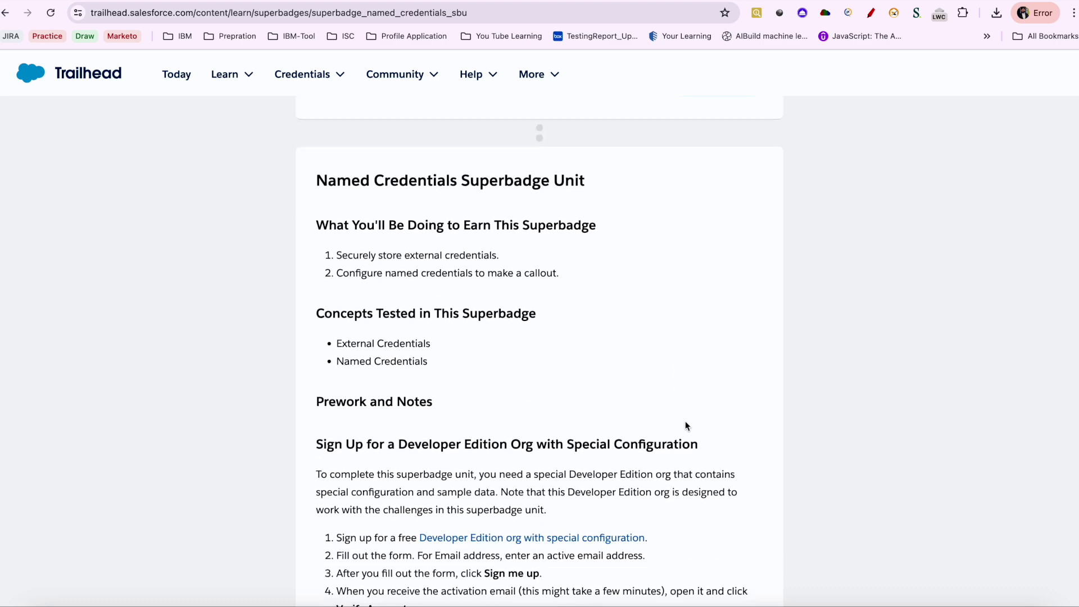
{"action": "scroll", "coordinate": [685, 421], "scroll_direction": "down", "scroll_amount": 5}
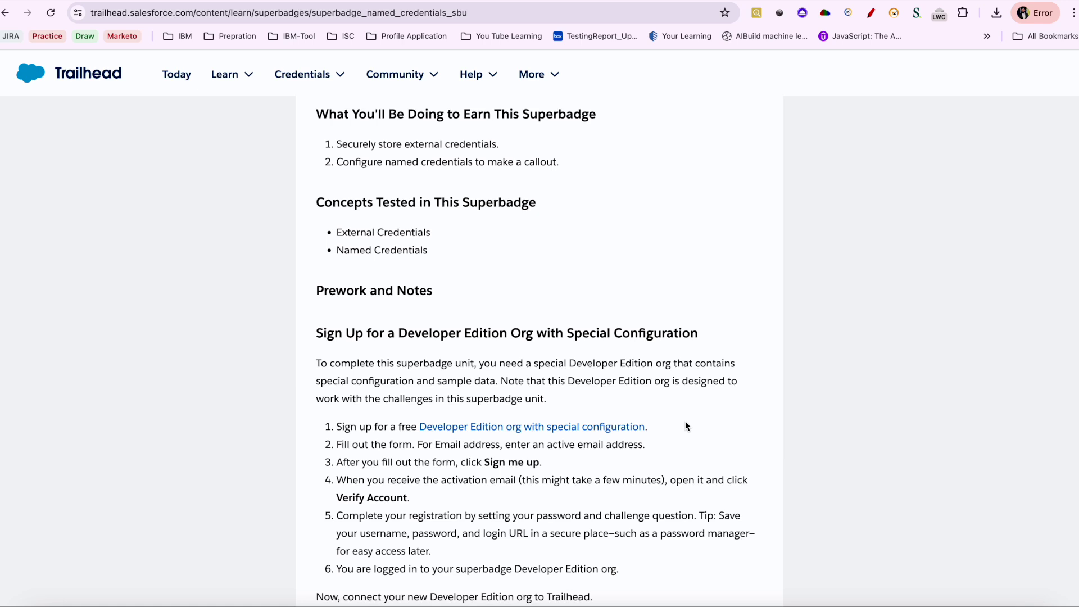
Step: Review the prework instructions for the Developer Edition org sign-up, the Trailhead org connection, the MuleSoft Anypoint account and the tips
{"action": "right_click", "coordinate": [620, 432]}
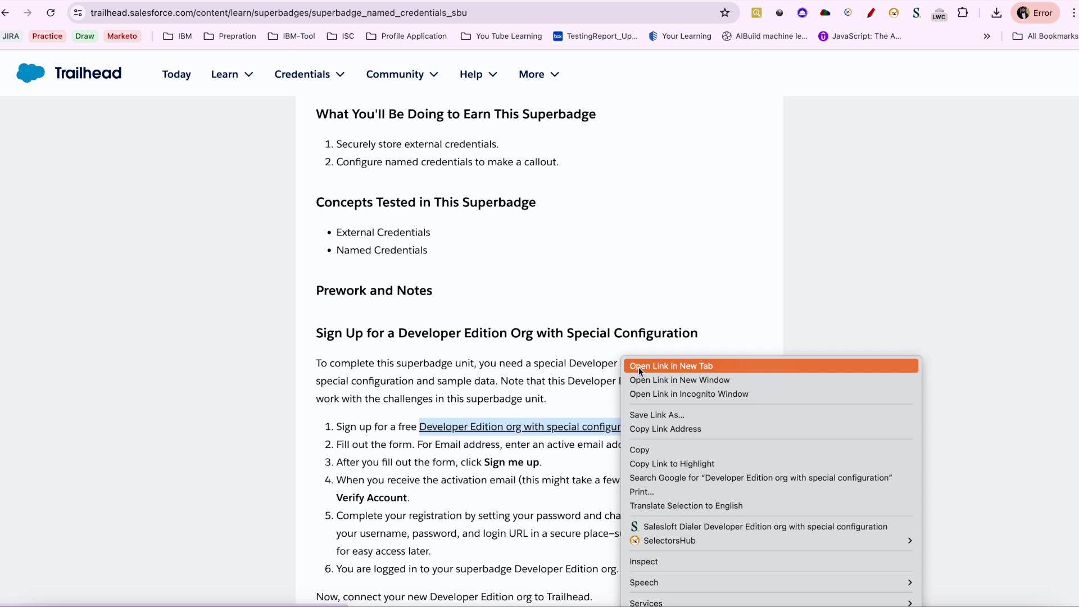
{"action": "left_click", "coordinate": [606, 372]}
{"action": "scroll", "coordinate": [603, 369], "scroll_direction": "down", "scroll_amount": 3}
{"action": "scroll", "coordinate": [603, 369], "scroll_direction": "down", "scroll_amount": 1}
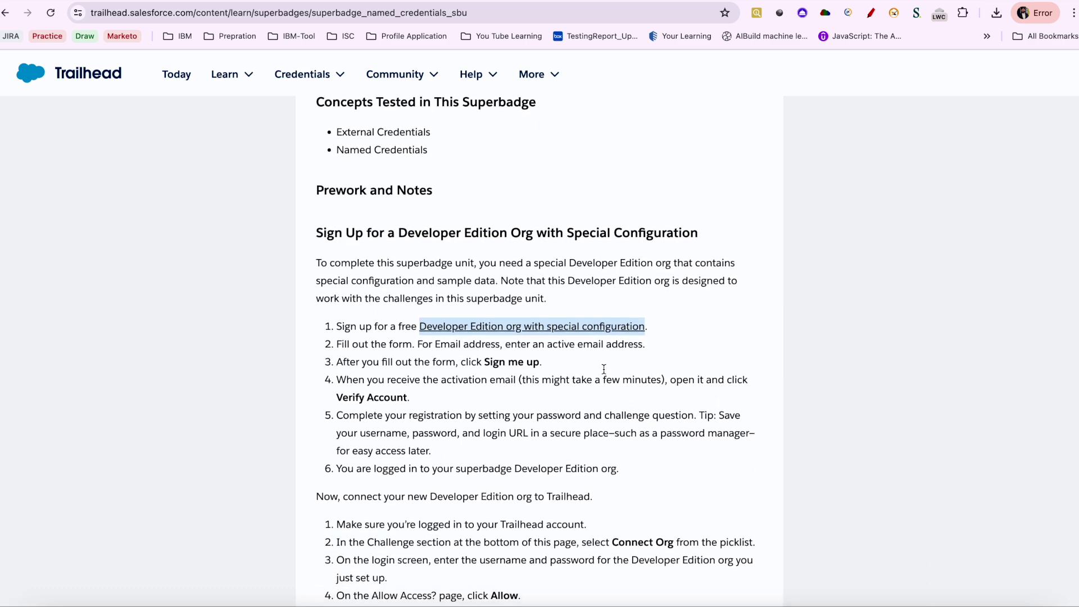
{"action": "scroll", "coordinate": [605, 372], "scroll_direction": "down", "scroll_amount": 2}
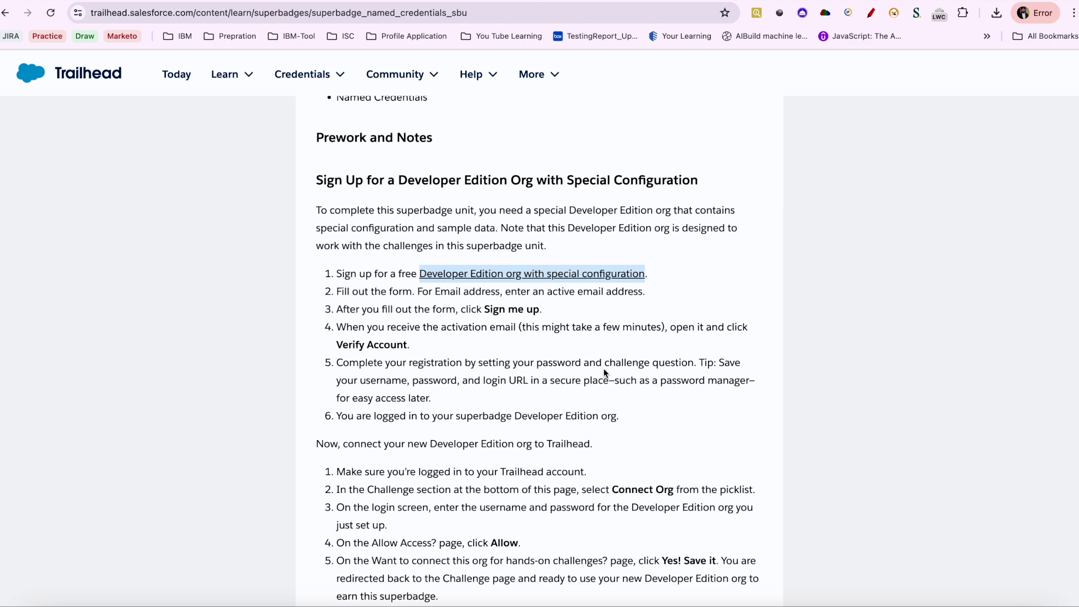
{"action": "scroll", "coordinate": [605, 372], "scroll_direction": "down", "scroll_amount": 2}
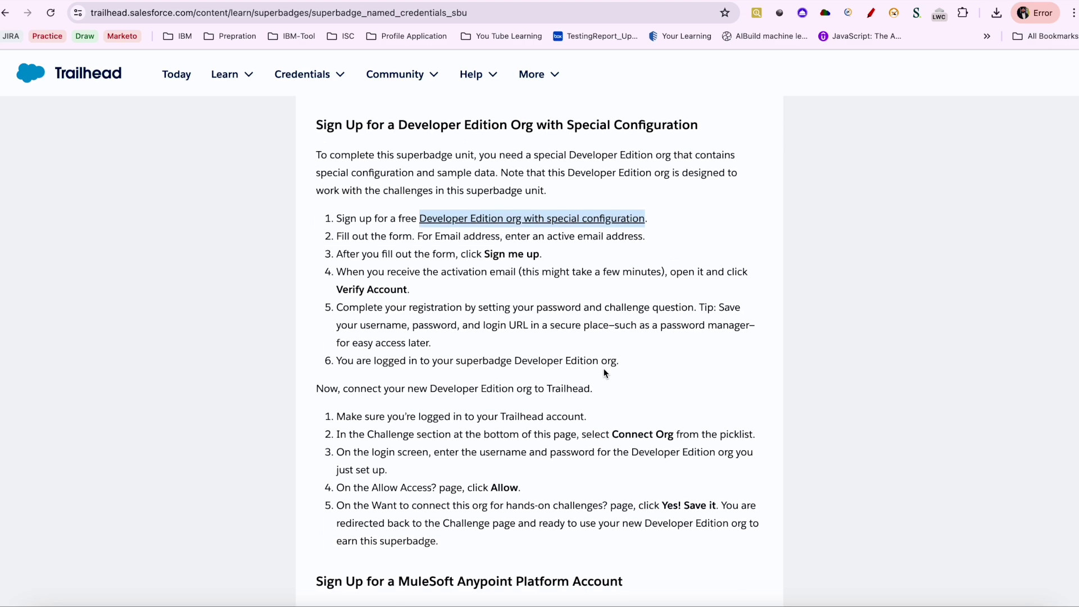
{"action": "scroll", "coordinate": [605, 372], "scroll_direction": "down", "scroll_amount": 2}
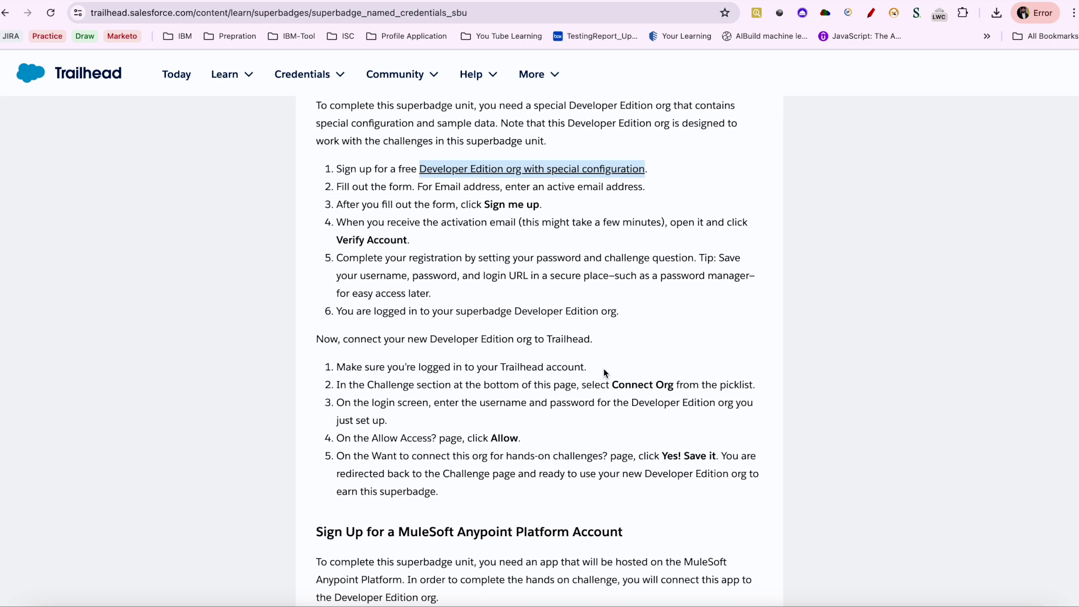
{"action": "scroll", "coordinate": [605, 372], "scroll_direction": "down", "scroll_amount": 3}
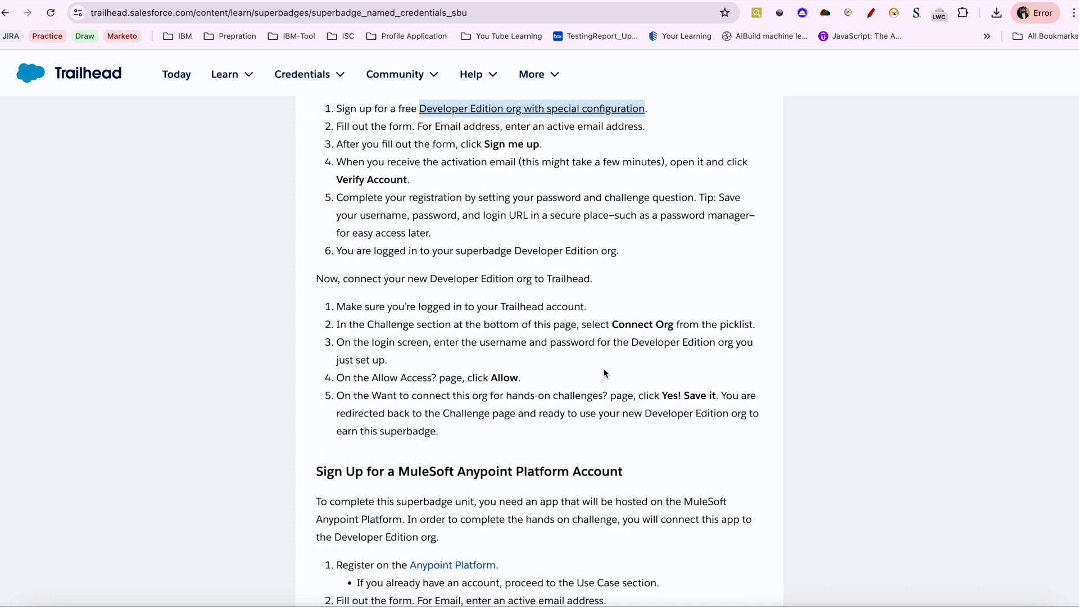
{"action": "scroll", "coordinate": [605, 372], "scroll_direction": "down", "scroll_amount": 5}
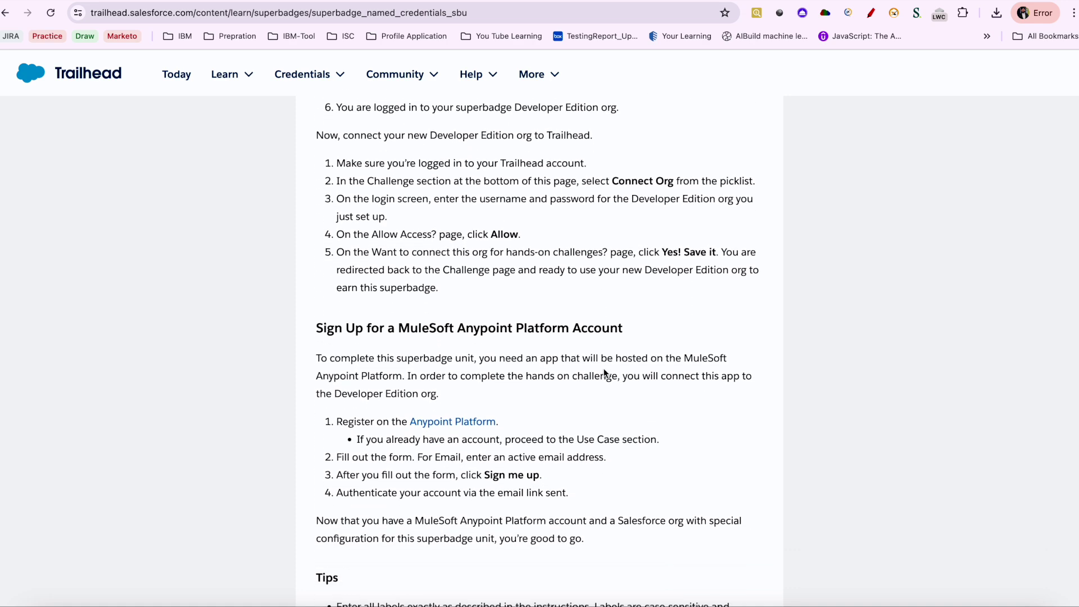
{"action": "scroll", "coordinate": [605, 373], "scroll_direction": "down", "scroll_amount": 4}
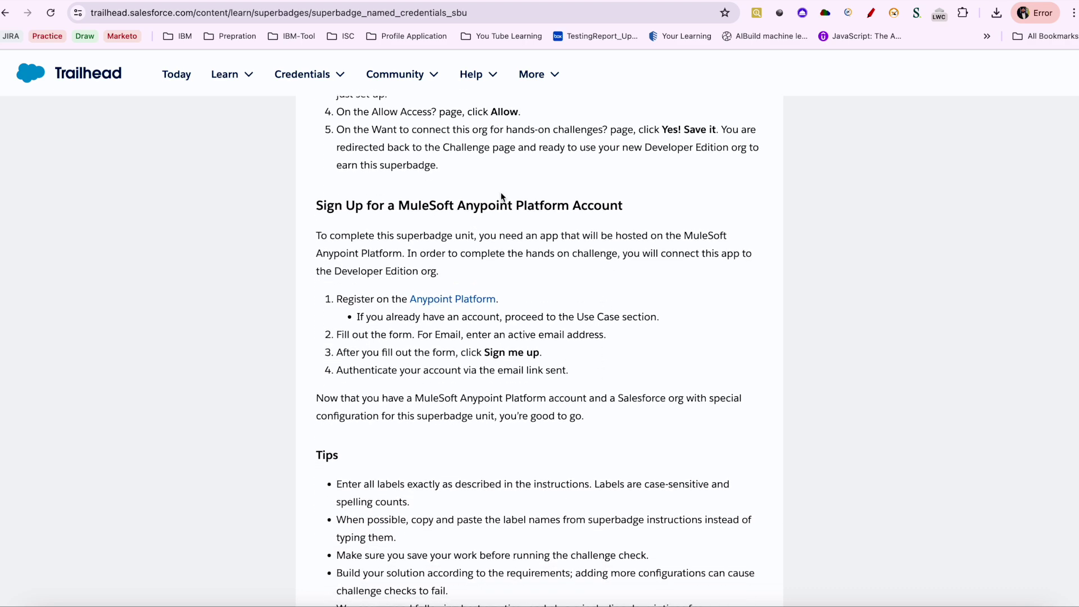
{"action": "scroll", "coordinate": [481, 389], "scroll_direction": "down", "scroll_amount": 5}
{"action": "scroll", "coordinate": [478, 384], "scroll_direction": "up", "scroll_amount": 3}
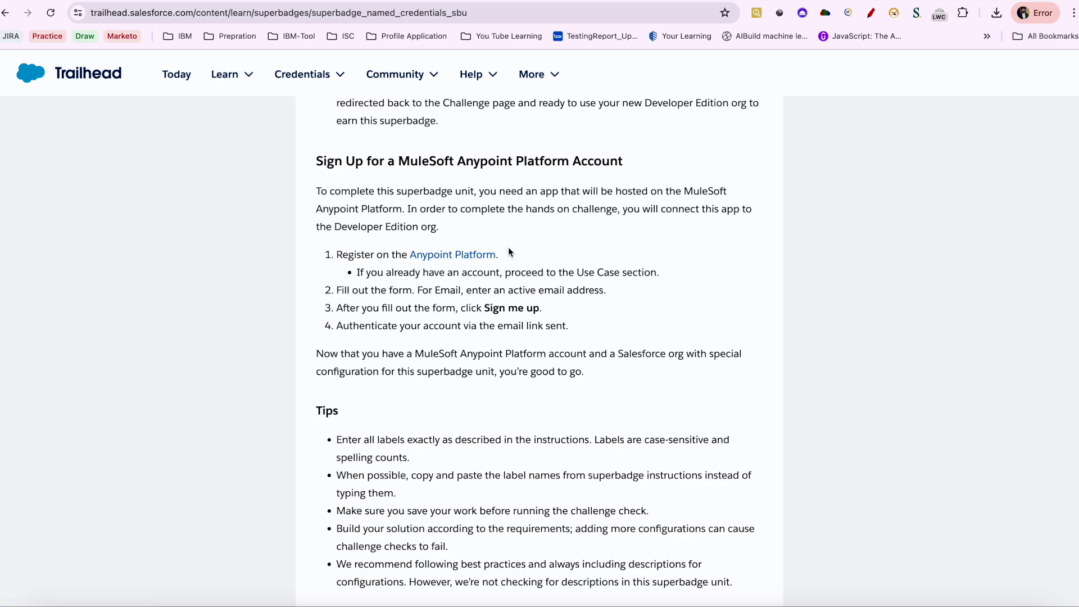
{"action": "scroll", "coordinate": [509, 251], "scroll_direction": "up", "scroll_amount": 15}
{"action": "scroll", "coordinate": [503, 332], "scroll_direction": "down", "scroll_amount": 5}
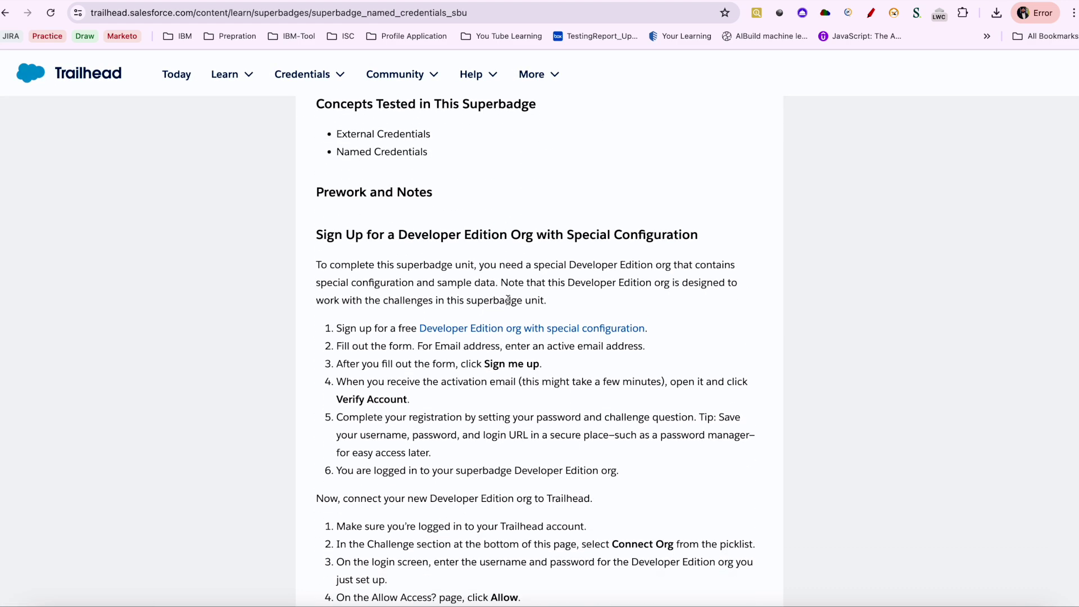
Step: Open the sign-up page for the Developer Edition org with special configuration in a separate tab and switch to it
{"action": "right_click", "coordinate": [503, 331]}
{"action": "left_click", "coordinate": [517, 336]}
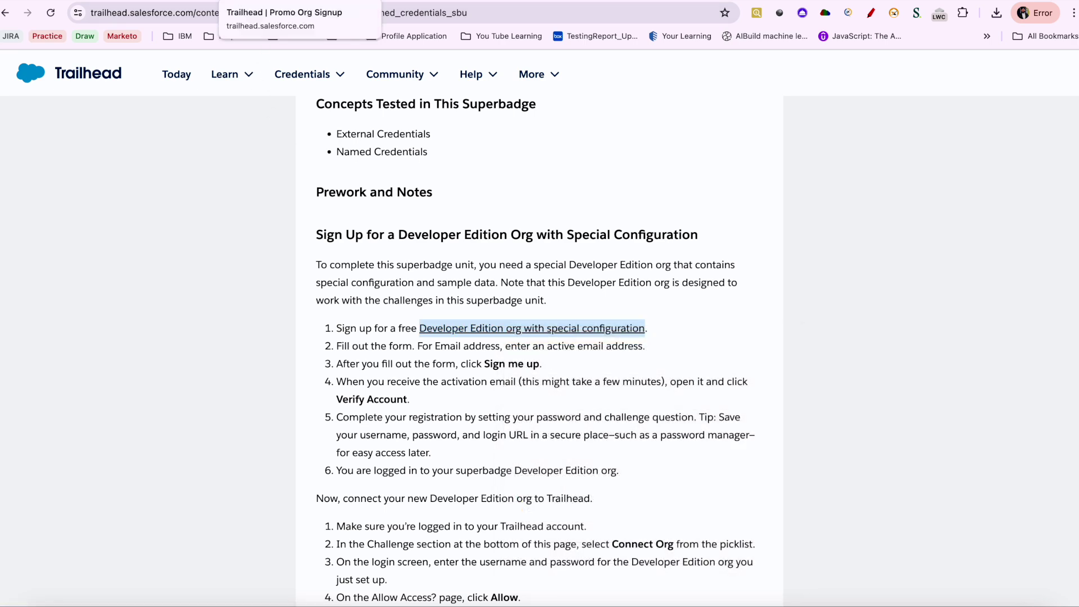
{"action": "left_click", "coordinate": [300, 2]}
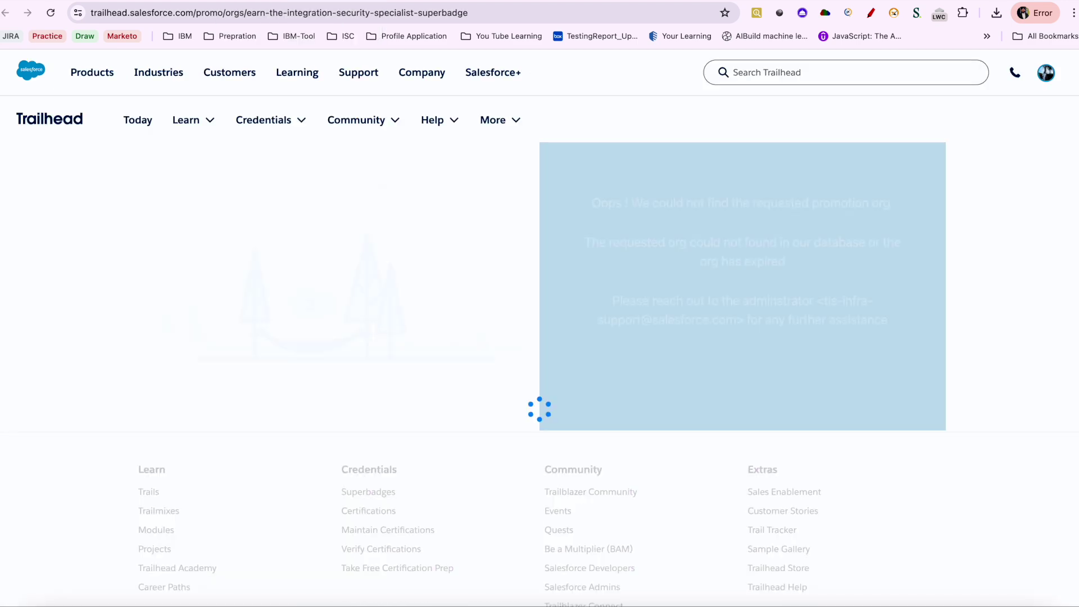
Step: Examine the Integration Security Specialist Superbadge org sign-up page, including its primary and secondary org notes and the required form fields
{"action": "left_click_drag", "start_coordinate": [191, 181], "coordinate": [452, 208]}
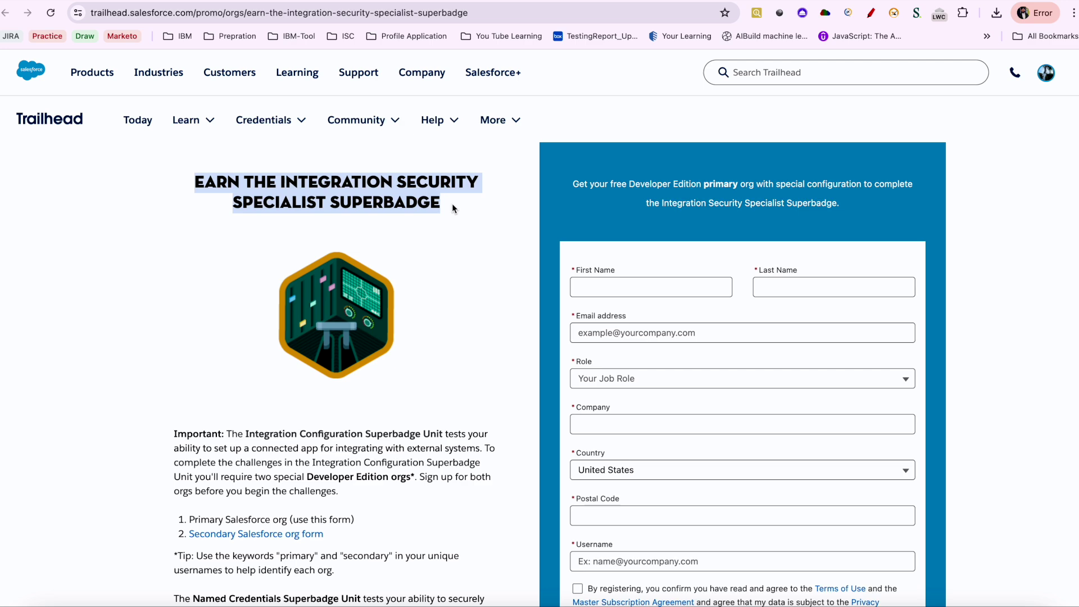
{"action": "scroll", "coordinate": [452, 208], "scroll_direction": "down", "scroll_amount": 3}
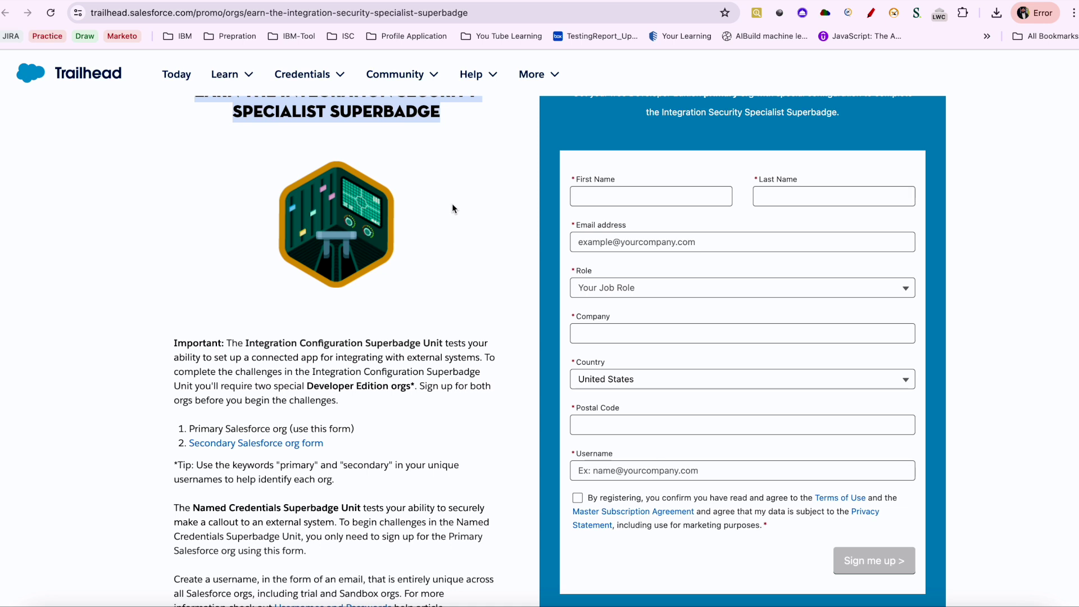
{"action": "scroll", "coordinate": [453, 209], "scroll_direction": "down", "scroll_amount": 2}
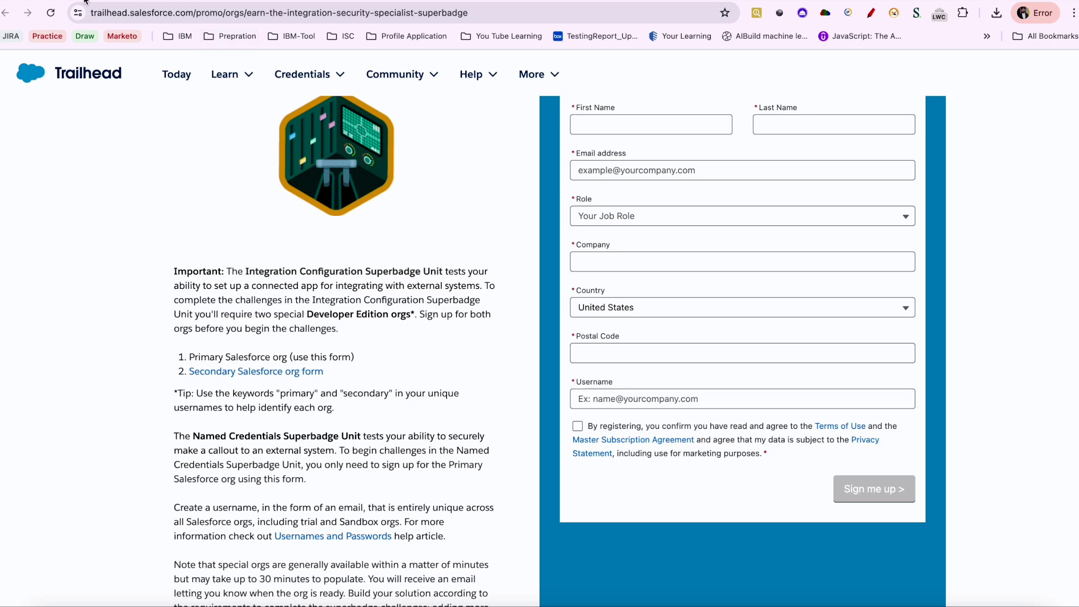
{"action": "left_click", "coordinate": [6, 12]}
{"action": "scroll", "coordinate": [280, 318], "scroll_direction": "down", "scroll_amount": 1}
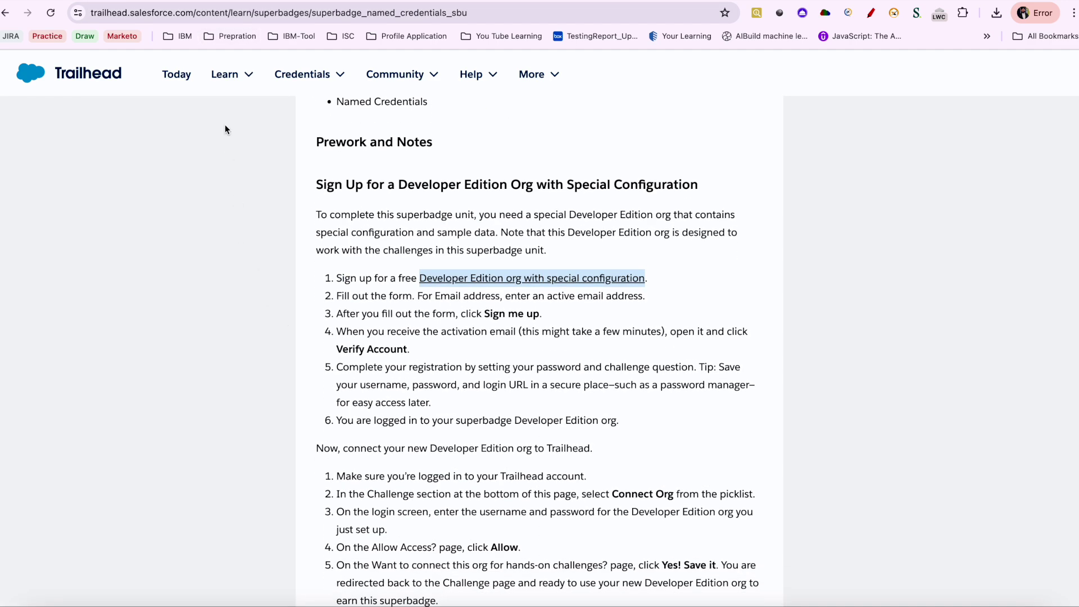
{"action": "key", "text": "Return"}
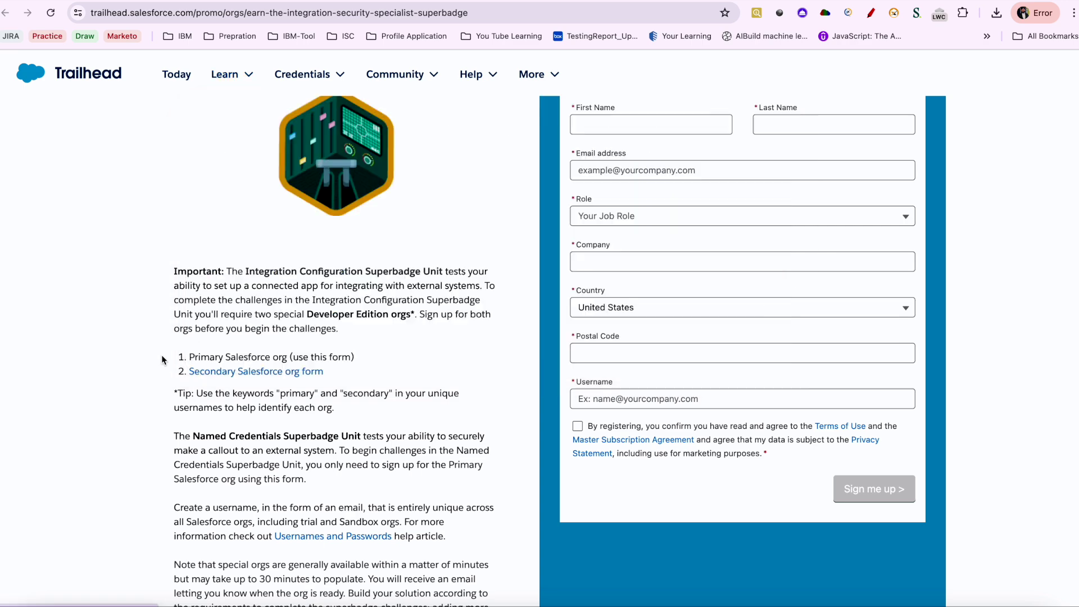
{"action": "scroll", "coordinate": [148, 374], "scroll_direction": "down", "scroll_amount": 3}
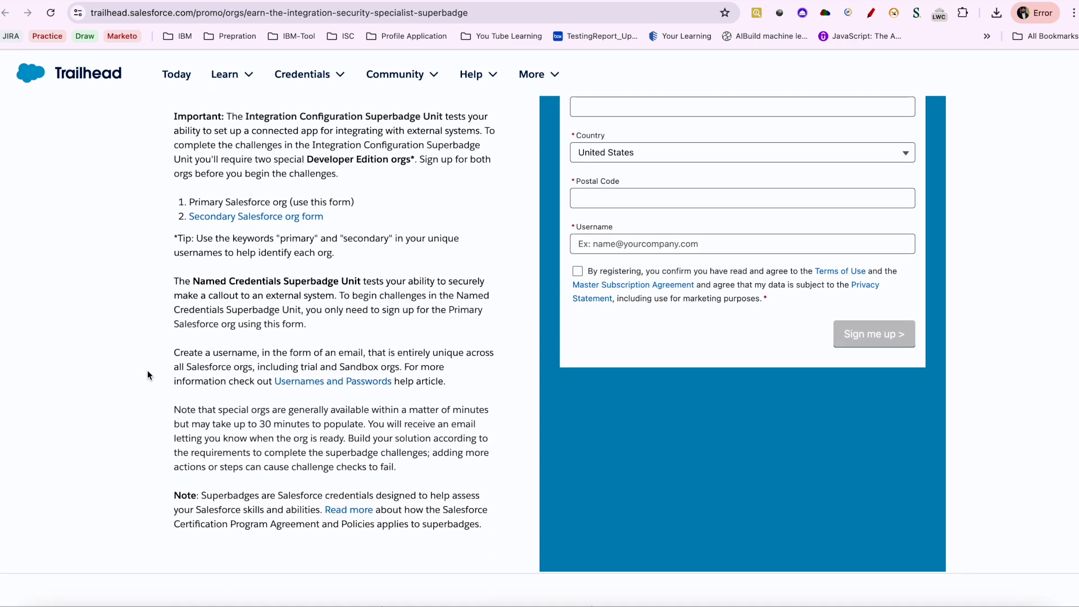
{"action": "scroll", "coordinate": [147, 370], "scroll_direction": "up", "scroll_amount": 6}
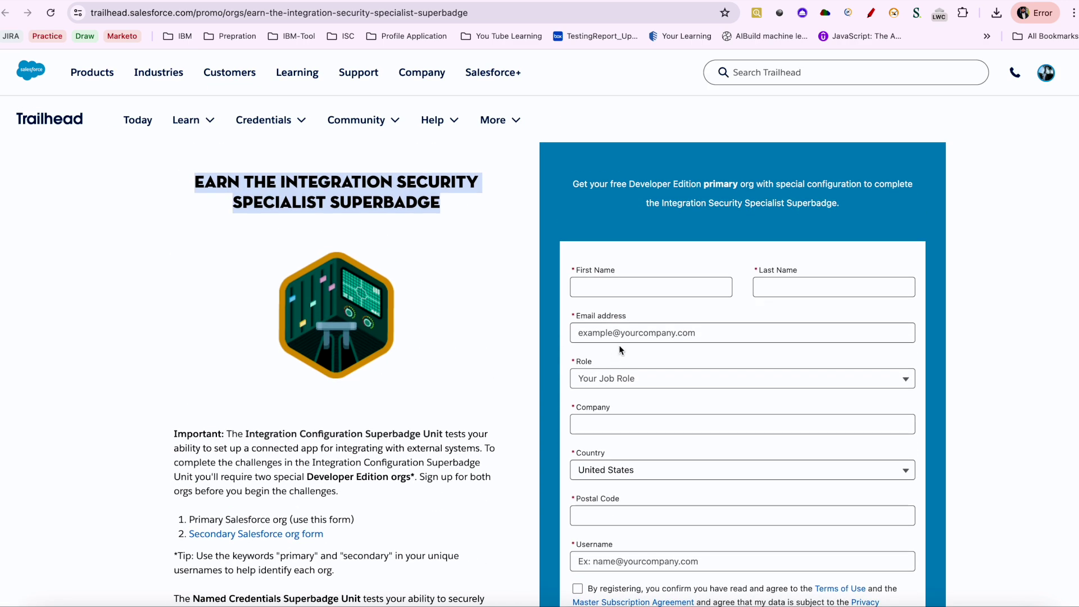
{"action": "scroll", "coordinate": [657, 385], "scroll_direction": "down", "scroll_amount": 3}
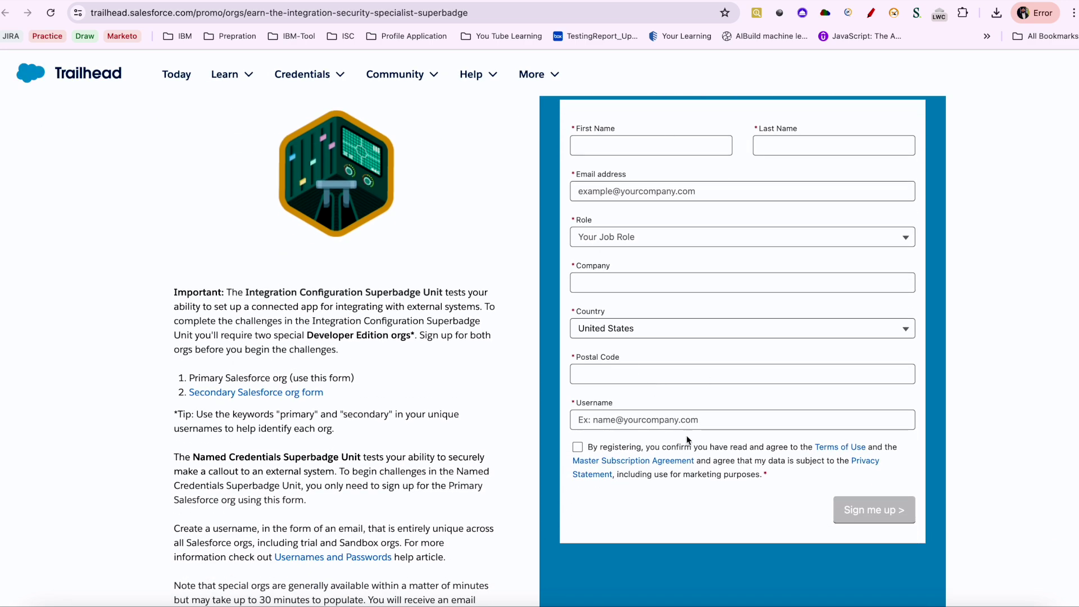
{"action": "left_click", "coordinate": [625, 420]}
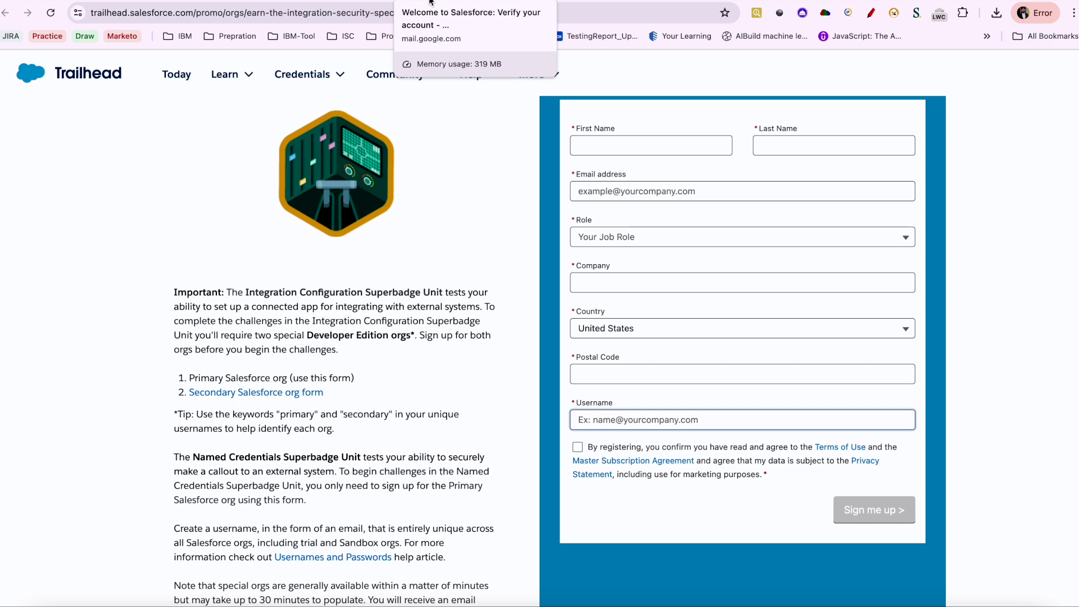
Step: Switch to Gmail and check the login URL and username in the Salesforce account verification email
{"action": "left_click", "coordinate": [431, 1]}
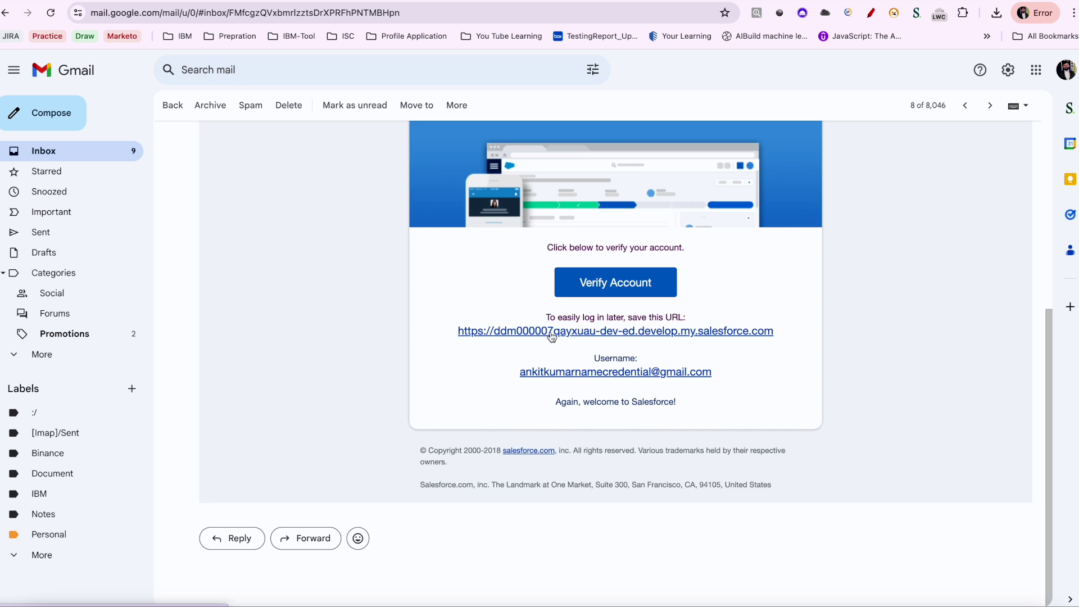
{"action": "left_click_drag", "start_coordinate": [722, 377], "coordinate": [521, 373]}
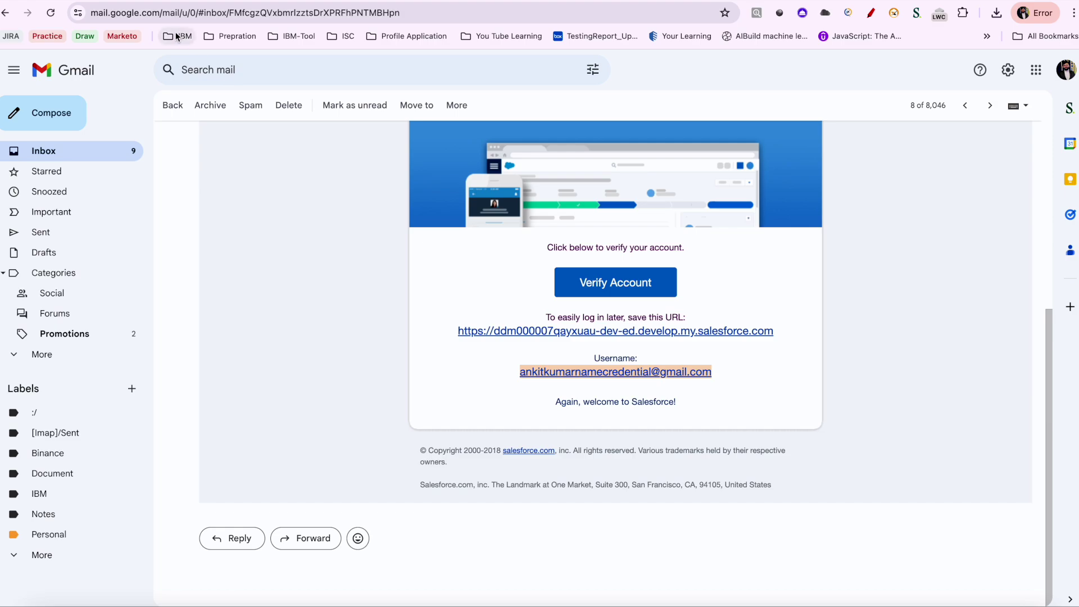
Step: Return to the superbadge's challenge section, view the Connect Org login page from the hands-on org chooser, and close the chooser
{"action": "left_click", "coordinate": [109, 1]}
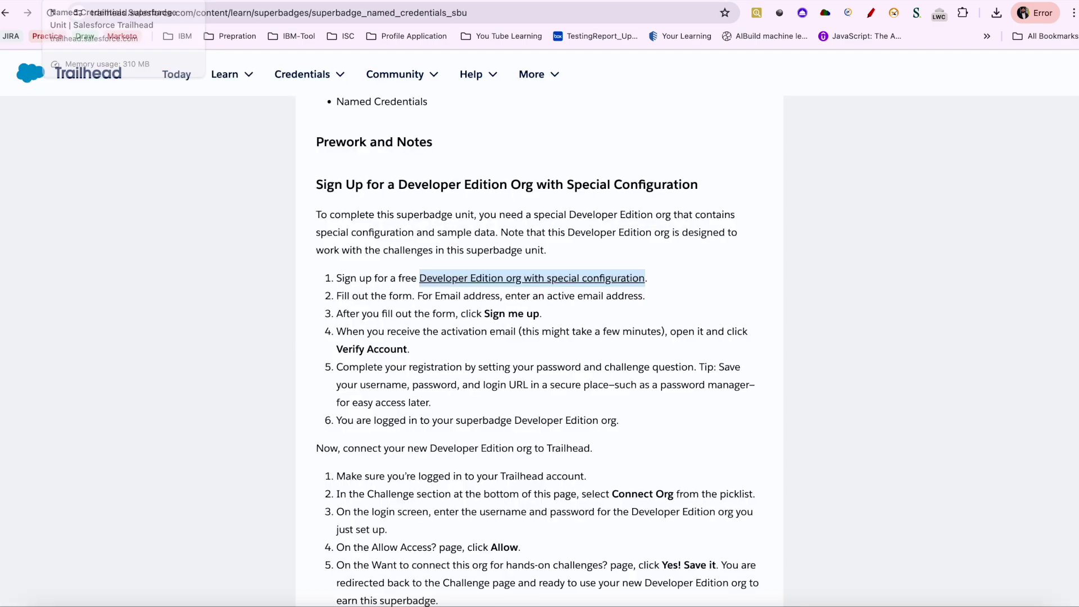
{"action": "scroll", "coordinate": [353, 335], "scroll_direction": "down", "scroll_amount": 10}
{"action": "scroll", "coordinate": [353, 335], "scroll_direction": "down", "scroll_amount": 20}
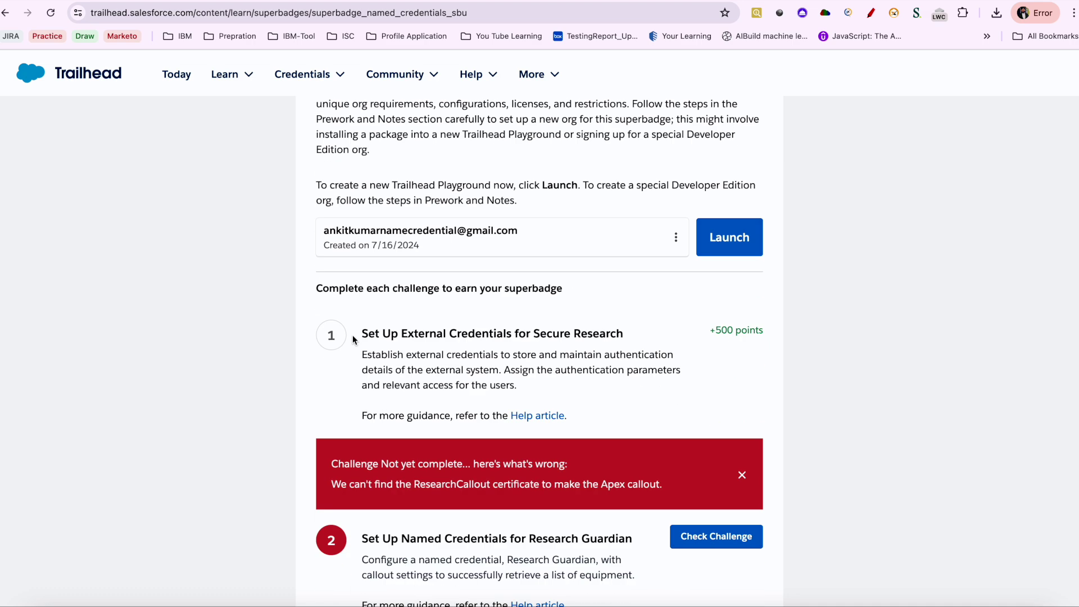
{"action": "left_click", "coordinate": [675, 241]}
{"action": "right_click", "coordinate": [416, 535]}
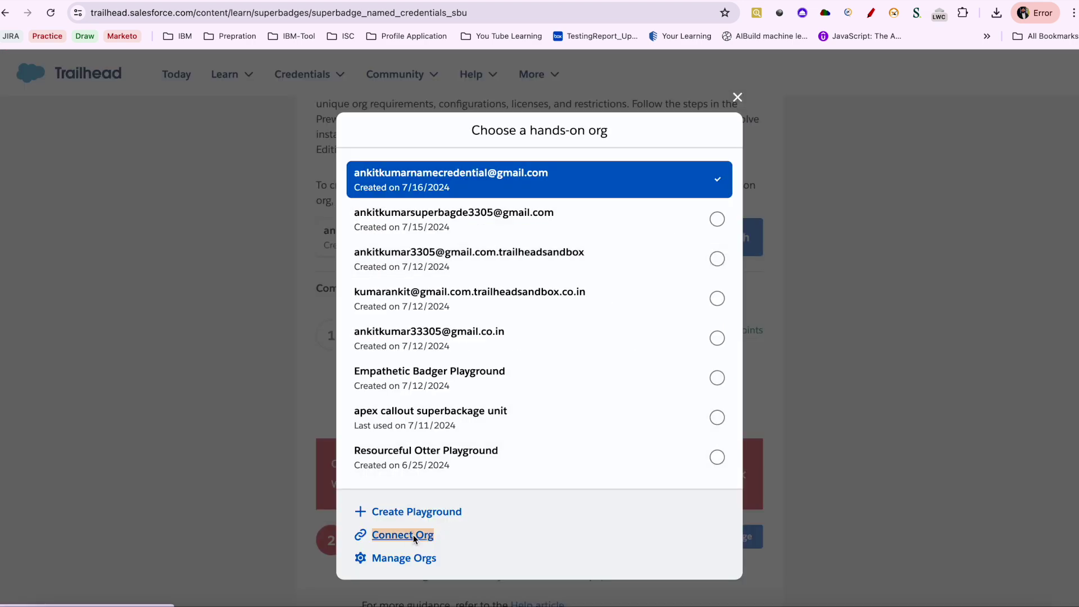
{"action": "left_click", "coordinate": [433, 367]}
{"action": "key", "text": "ctrl+Tab"}
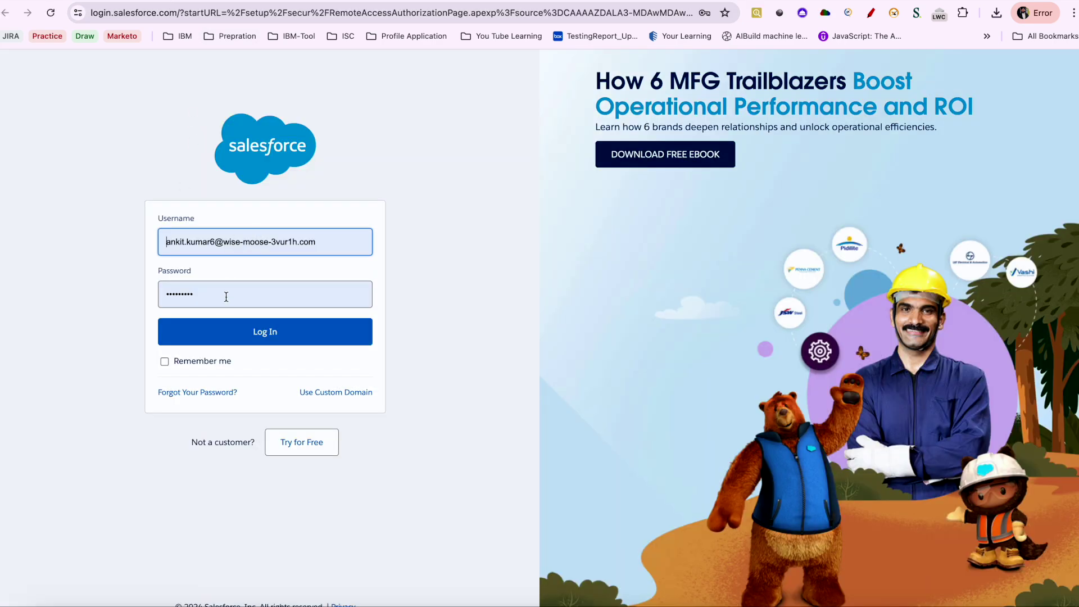
{"action": "key", "text": "ctrl+shift+Tab"}
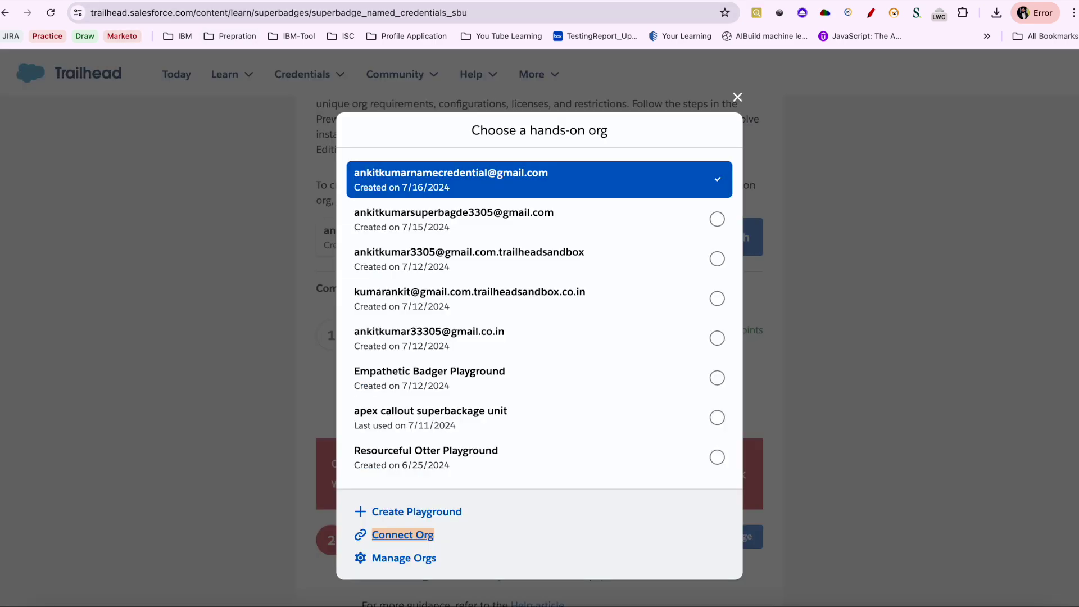
{"action": "left_click", "coordinate": [737, 97]}
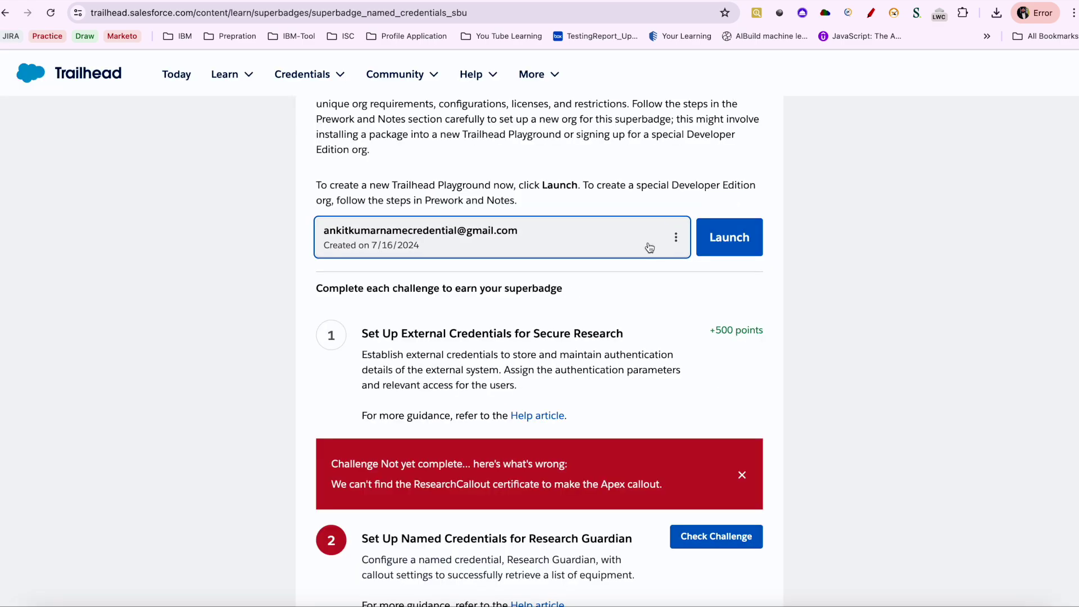
Step: Find the registration instructions in the superbadge's Use Case section and open the Anypoint Exchange Portal in a separate tab
{"action": "scroll", "coordinate": [648, 245], "scroll_direction": "up", "scroll_amount": 7}
{"action": "scroll", "coordinate": [648, 243], "scroll_direction": "up", "scroll_amount": 15}
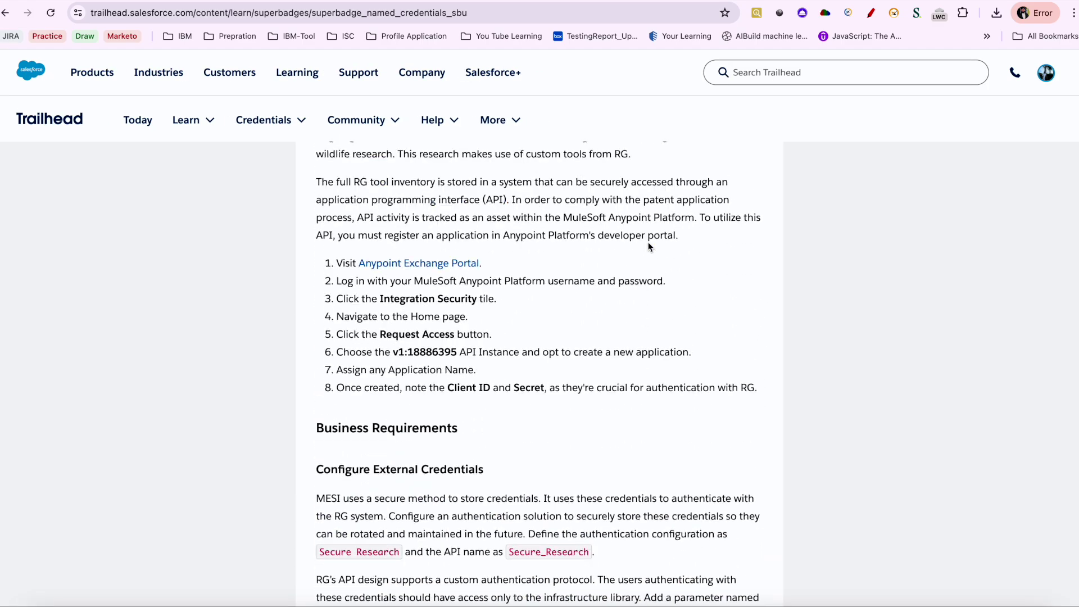
{"action": "scroll", "coordinate": [649, 246], "scroll_direction": "up", "scroll_amount": 5}
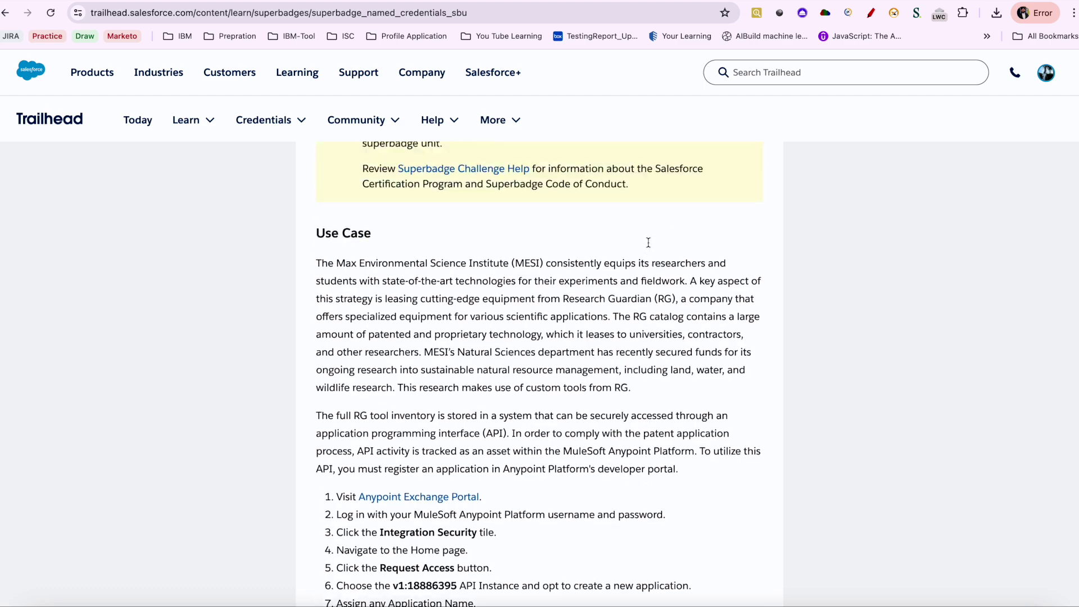
{"action": "scroll", "coordinate": [649, 244], "scroll_direction": "up", "scroll_amount": 3}
{"action": "scroll", "coordinate": [648, 244], "scroll_direction": "down", "scroll_amount": 8}
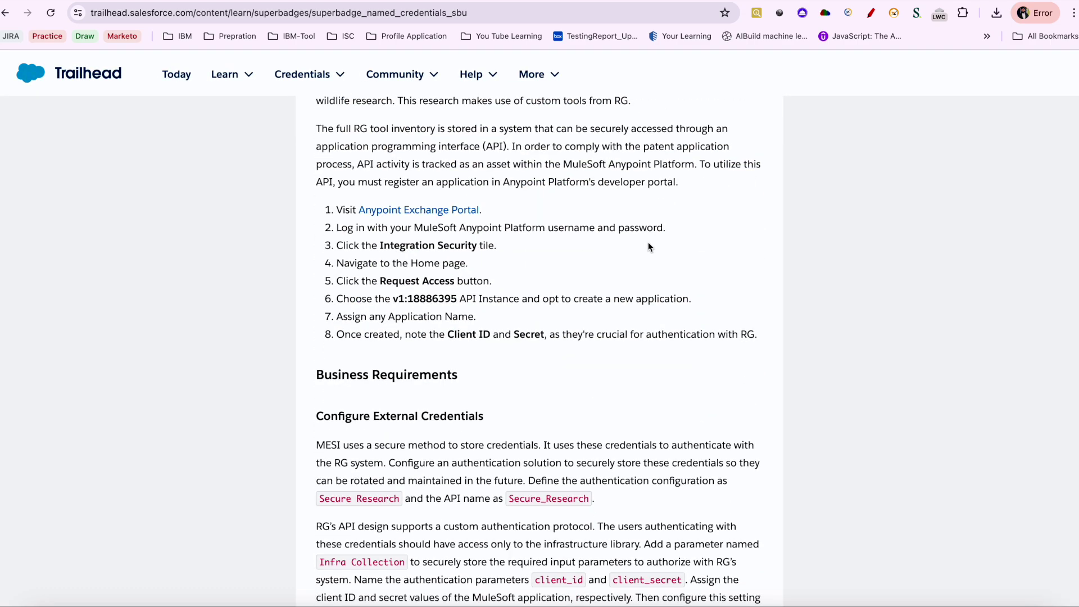
{"action": "right_click", "coordinate": [424, 214]}
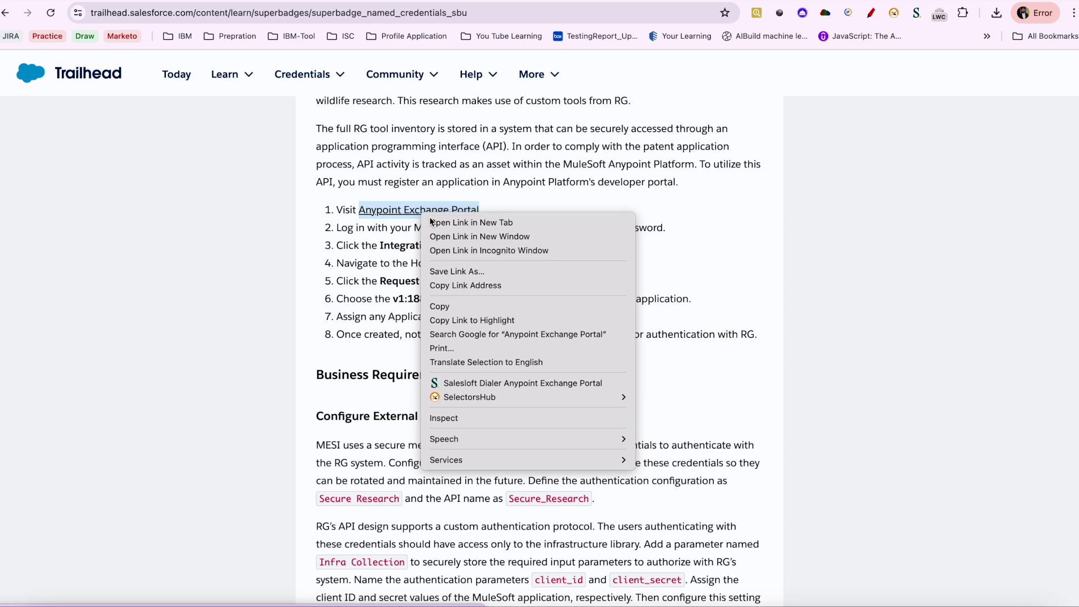
{"action": "left_click", "coordinate": [430, 221]}
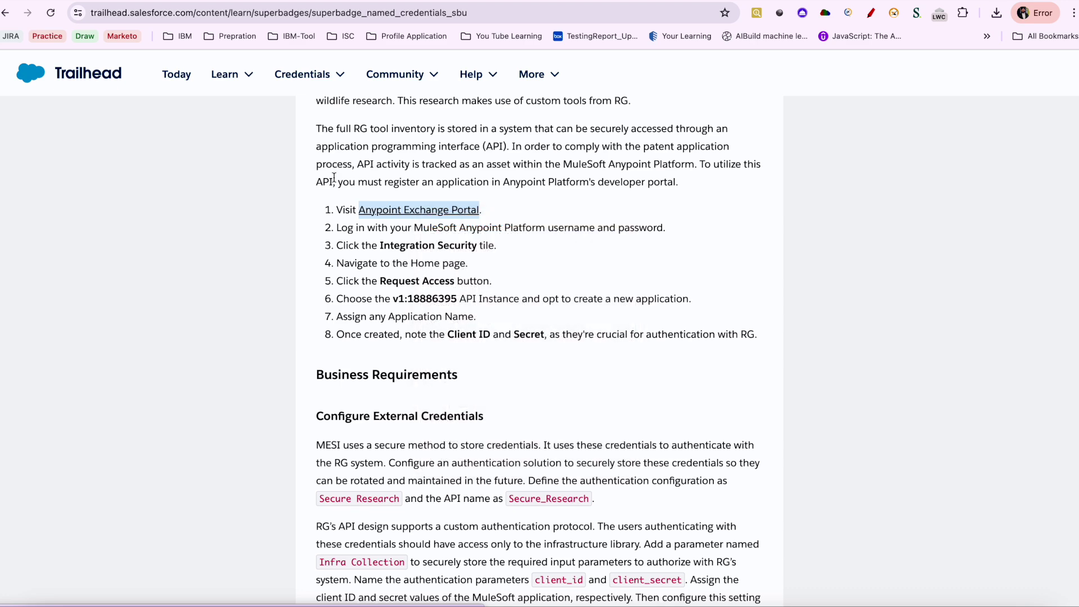
{"action": "left_click", "coordinate": [227, 0]}
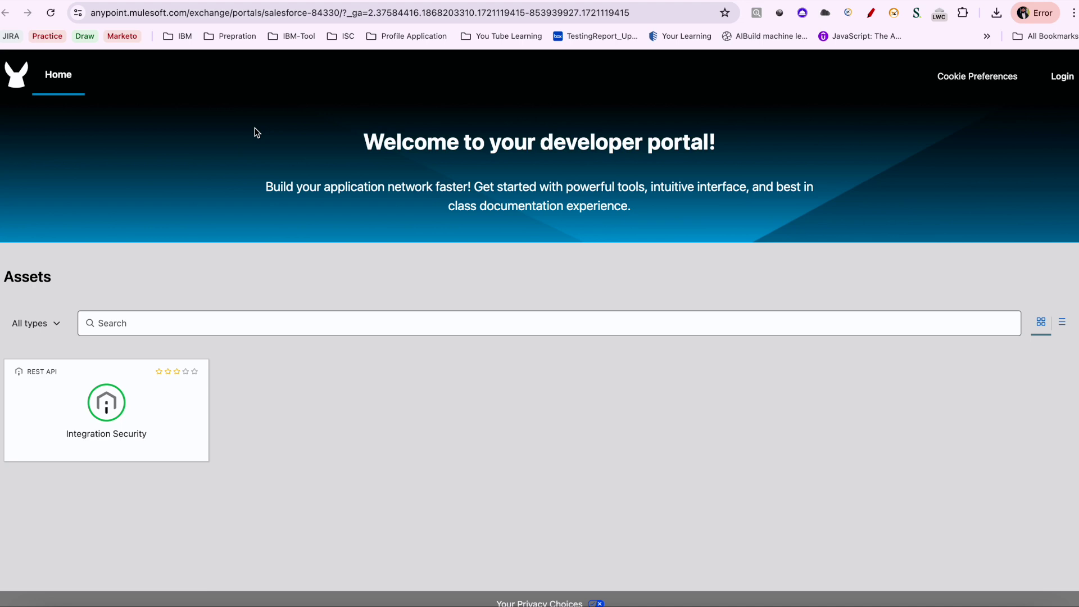
Step: Open the Integration Security API asset in the developer portal and sign in with the MuleSoft Anypoint Platform account
{"action": "left_click", "coordinate": [125, 405]}
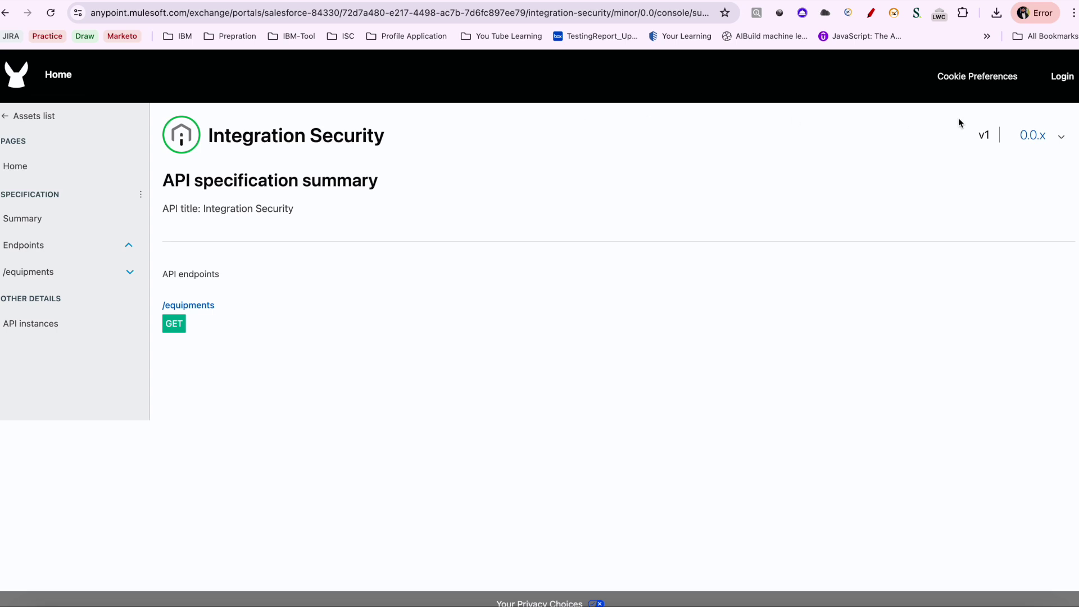
{"action": "left_click", "coordinate": [1053, 83]}
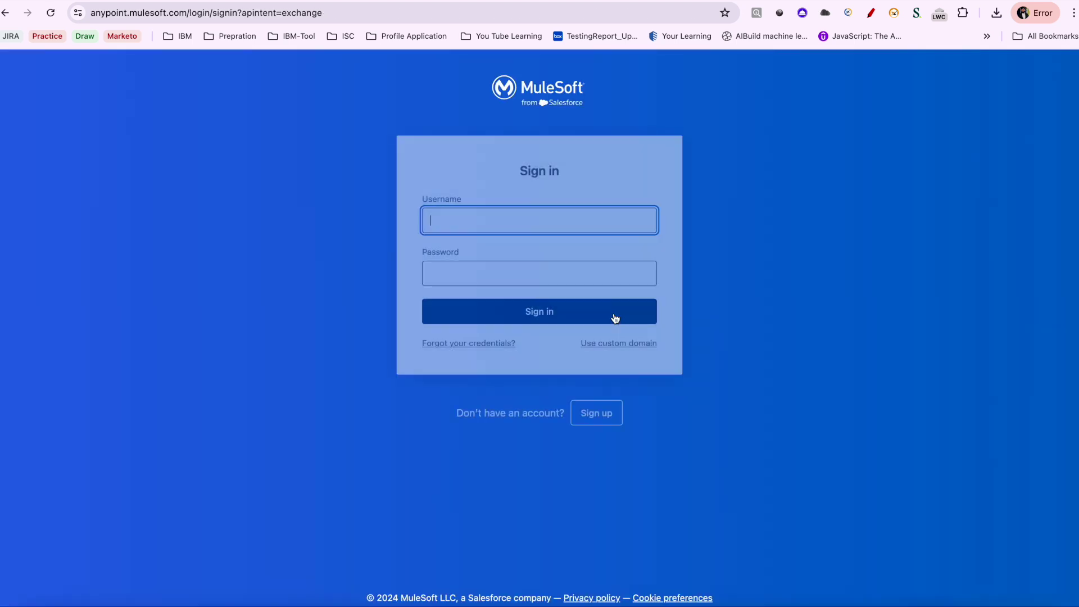
{"action": "left_click", "coordinate": [542, 315]}
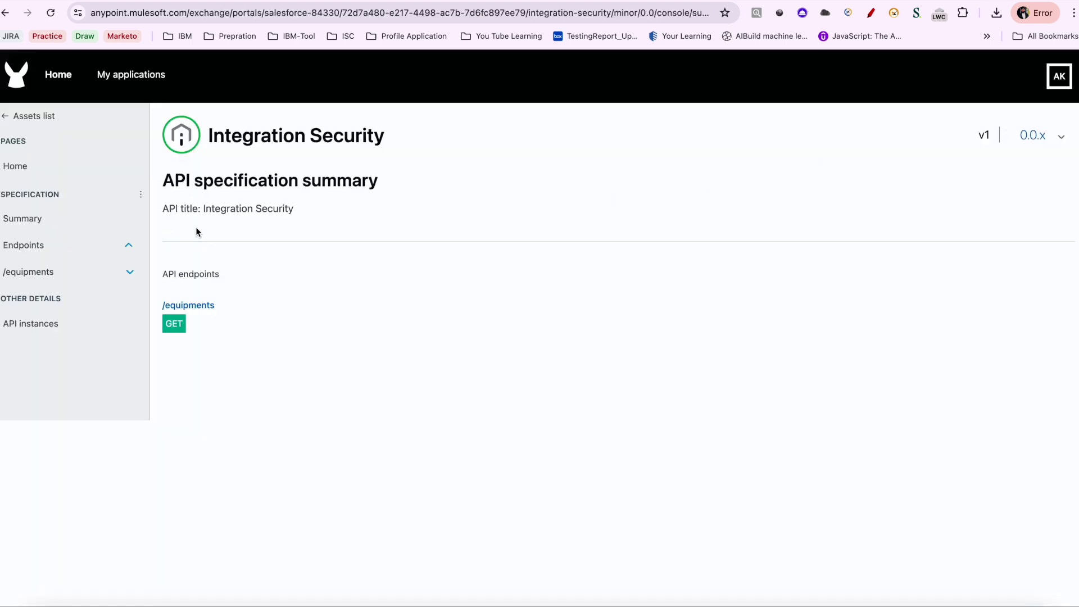
Step: Start an access request from the Integration Security Home page and choose the v1:18886395 API instance
{"action": "left_click", "coordinate": [27, 168]}
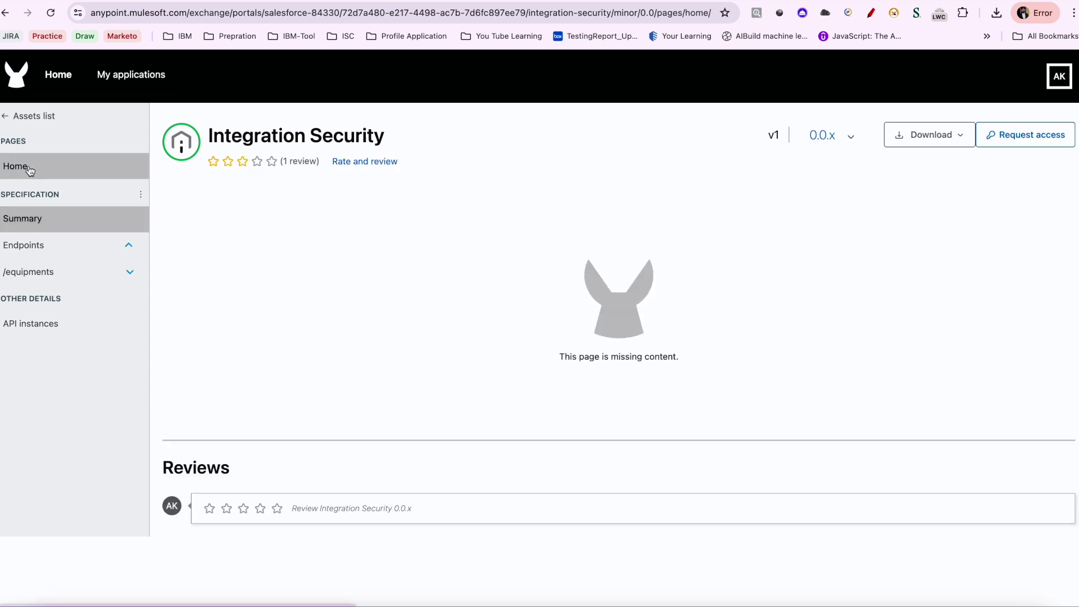
{"action": "left_click", "coordinate": [1028, 135]}
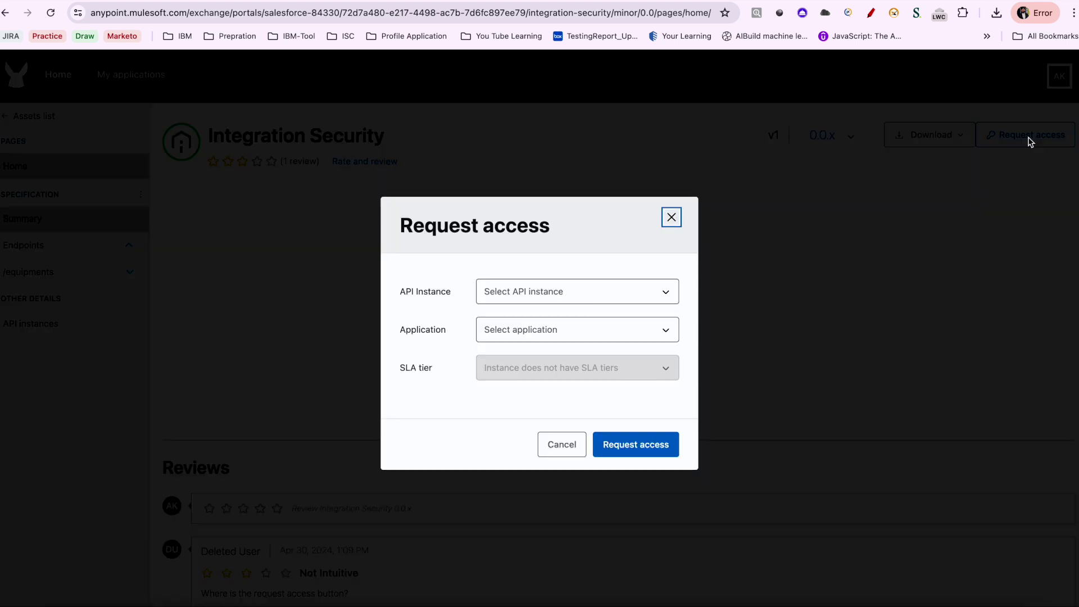
{"action": "left_click", "coordinate": [552, 291]}
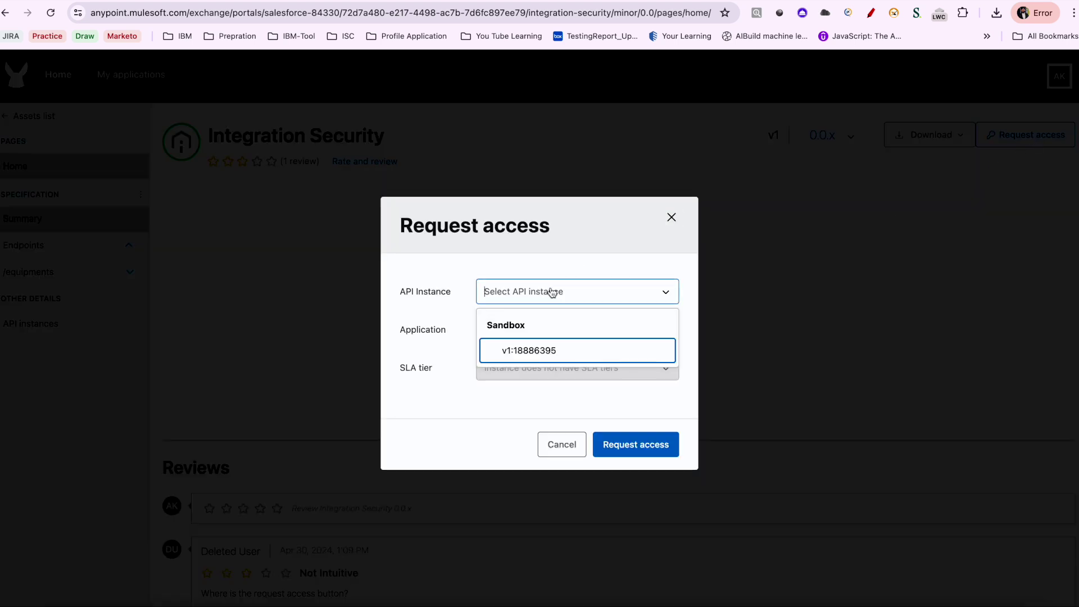
{"action": "left_click", "coordinate": [529, 354]}
{"action": "left_click", "coordinate": [531, 336]}
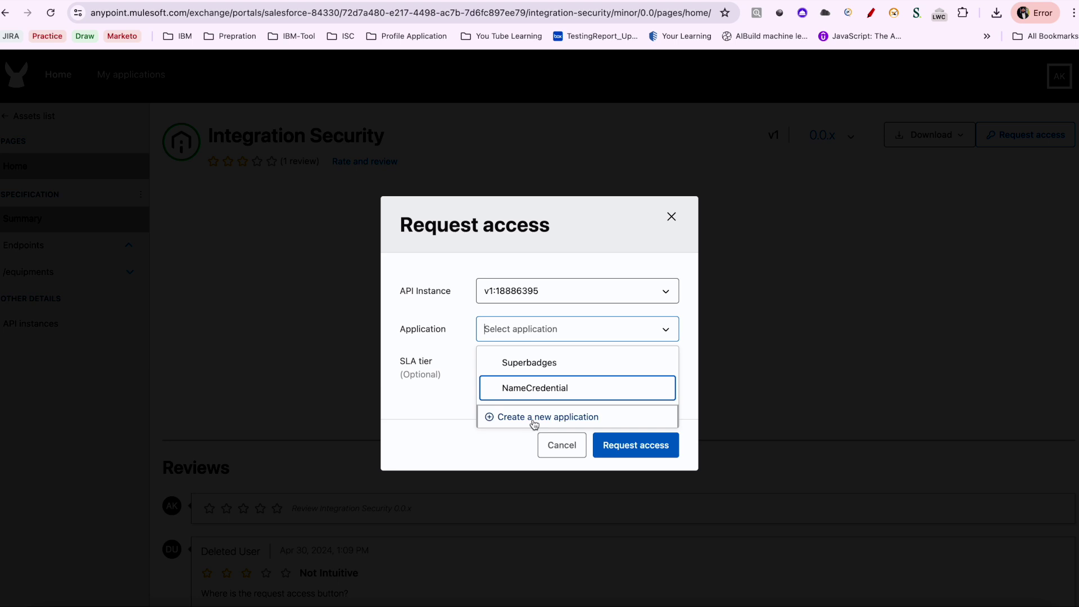
{"action": "left_click", "coordinate": [533, 422]}
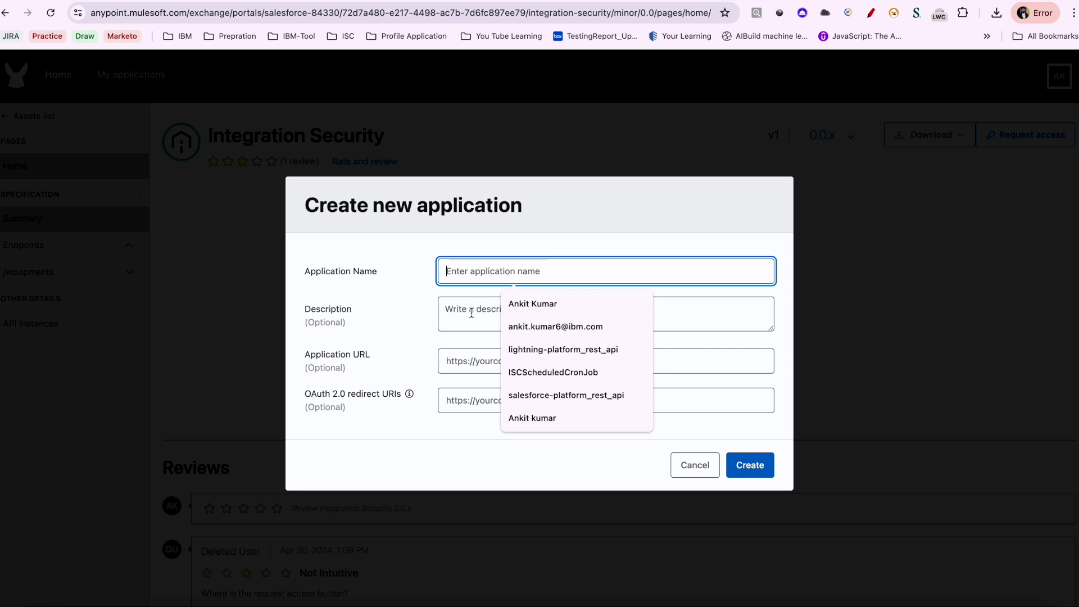
{"action": "left_click", "coordinate": [693, 465]}
Step: Try to request API access with the existing NameCredential application and check the response
{"action": "left_click", "coordinate": [539, 340]}
{"action": "left_click", "coordinate": [538, 363]}
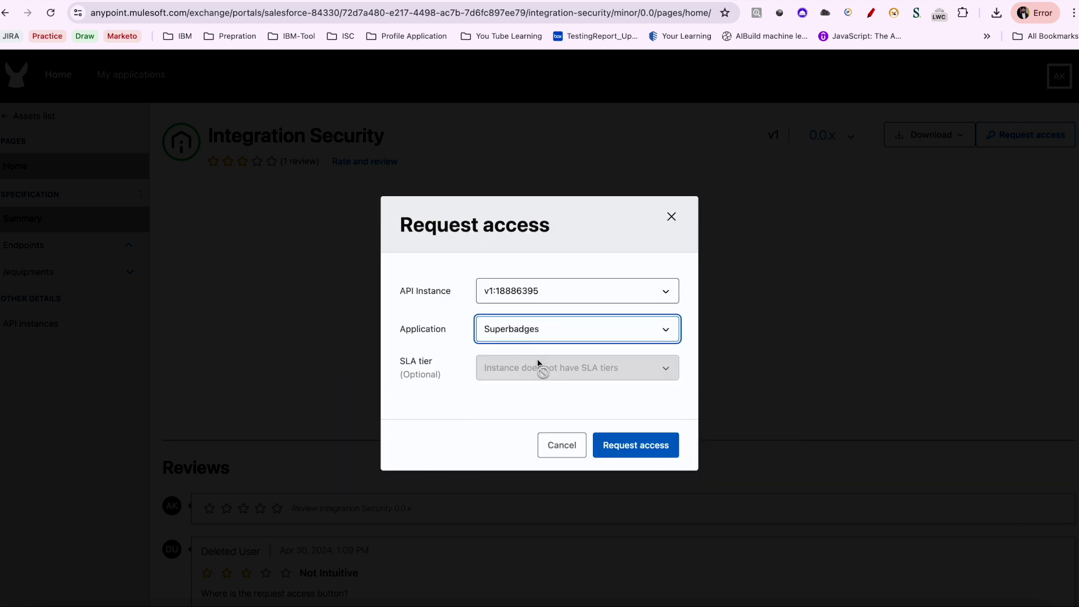
{"action": "left_click", "coordinate": [539, 332]}
{"action": "left_click", "coordinate": [539, 386]}
{"action": "left_click", "coordinate": [626, 445]}
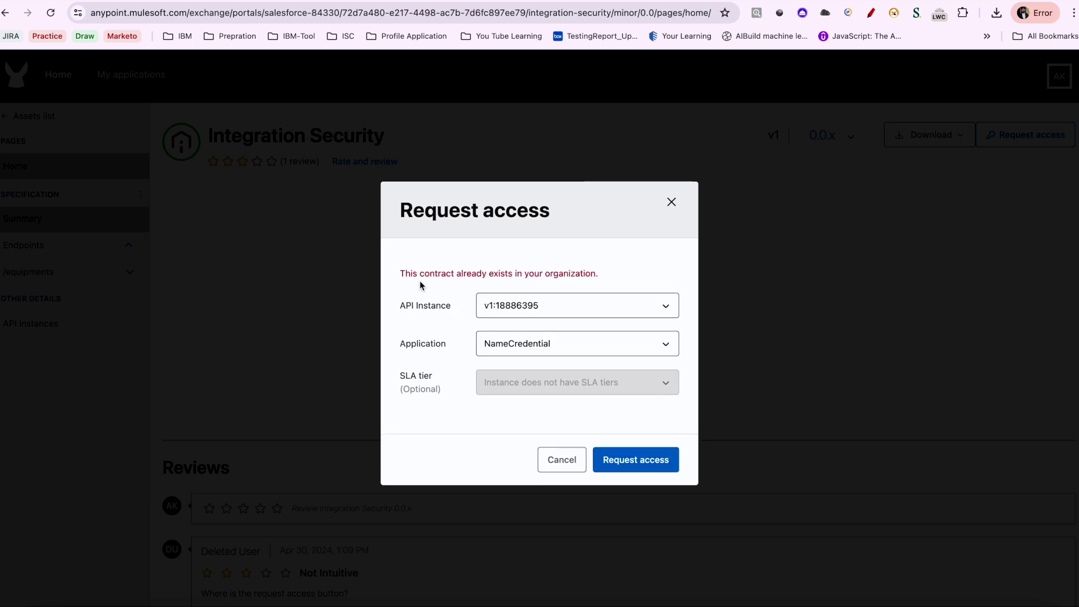
{"action": "left_click_drag", "start_coordinate": [404, 272], "coordinate": [649, 287]}
{"action": "left_click", "coordinate": [649, 287]}
Step: Create a new application named superbadgenamecredential for the API access request
{"action": "left_click", "coordinate": [632, 344]}
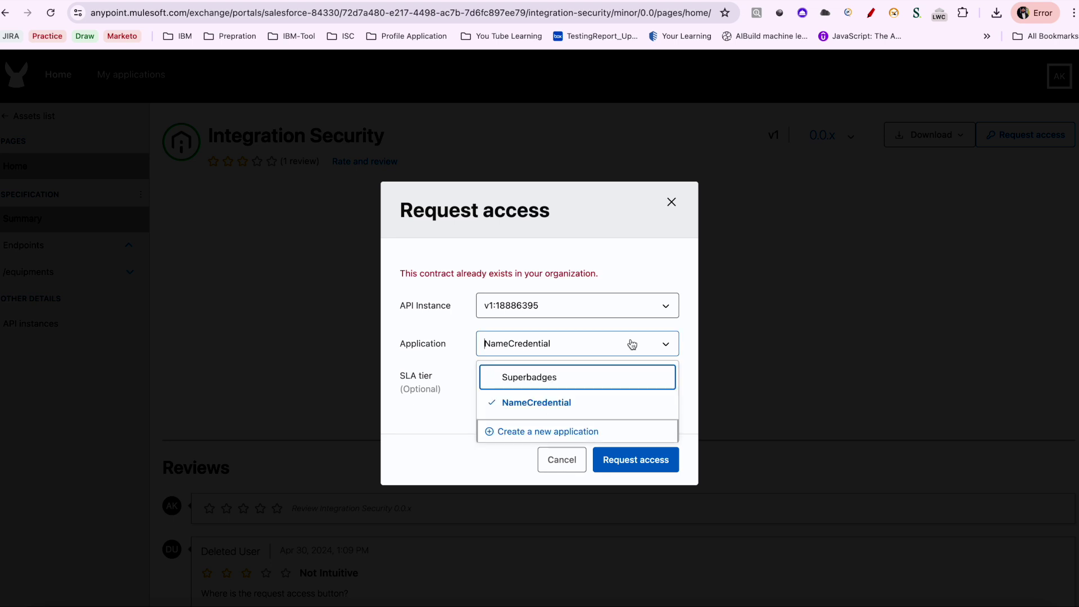
{"action": "left_click", "coordinate": [555, 431]}
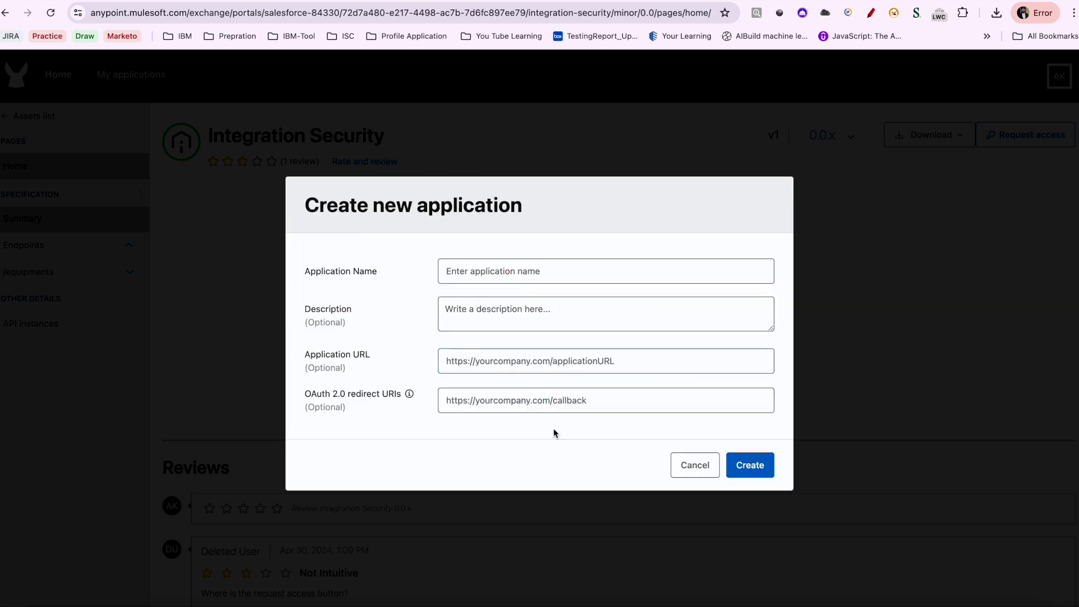
{"action": "left_click", "coordinate": [500, 274]}
{"action": "type", "text": "ag"}
{"action": "key", "text": "BackSpace"}
{"action": "key", "text": "BackSpace"}
{"action": "type", "text": "g"}
{"action": "key", "text": "BackSpace"}
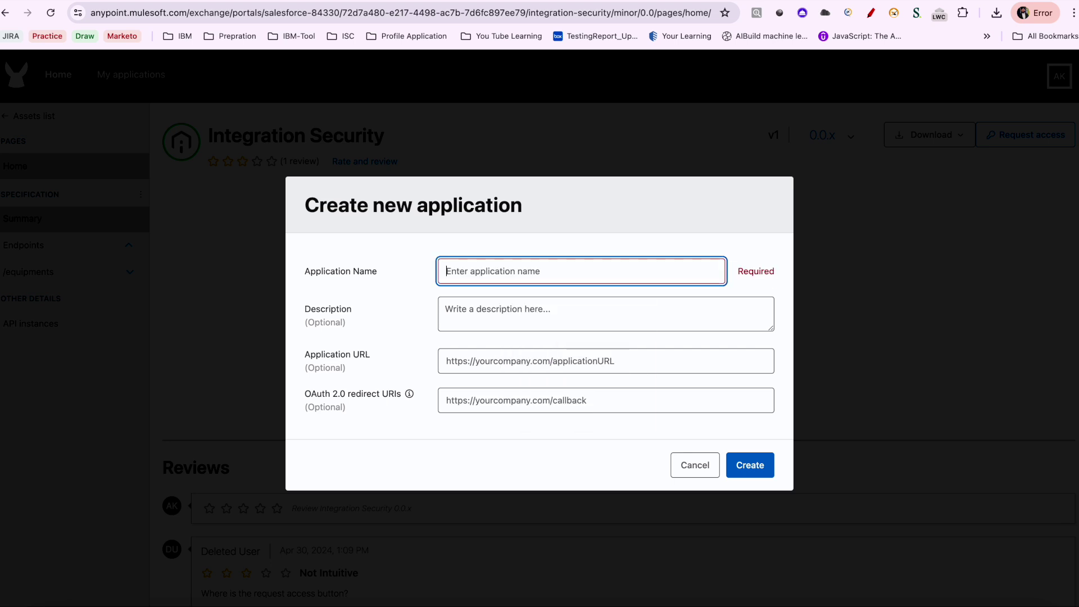
{"action": "type", "text": "superbadgenamecredential"}
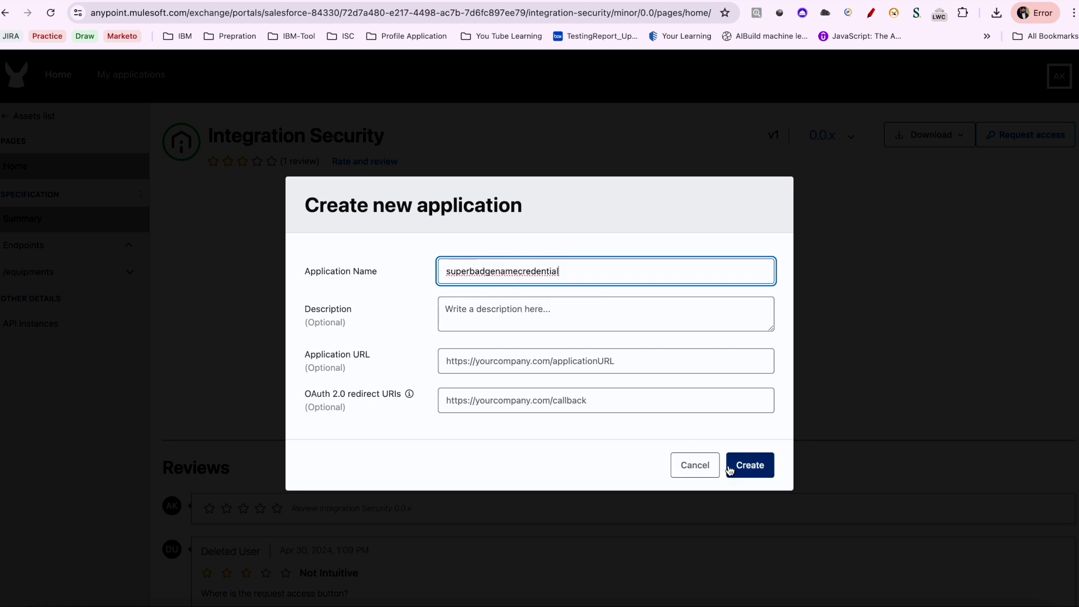
{"action": "left_click", "coordinate": [730, 465]}
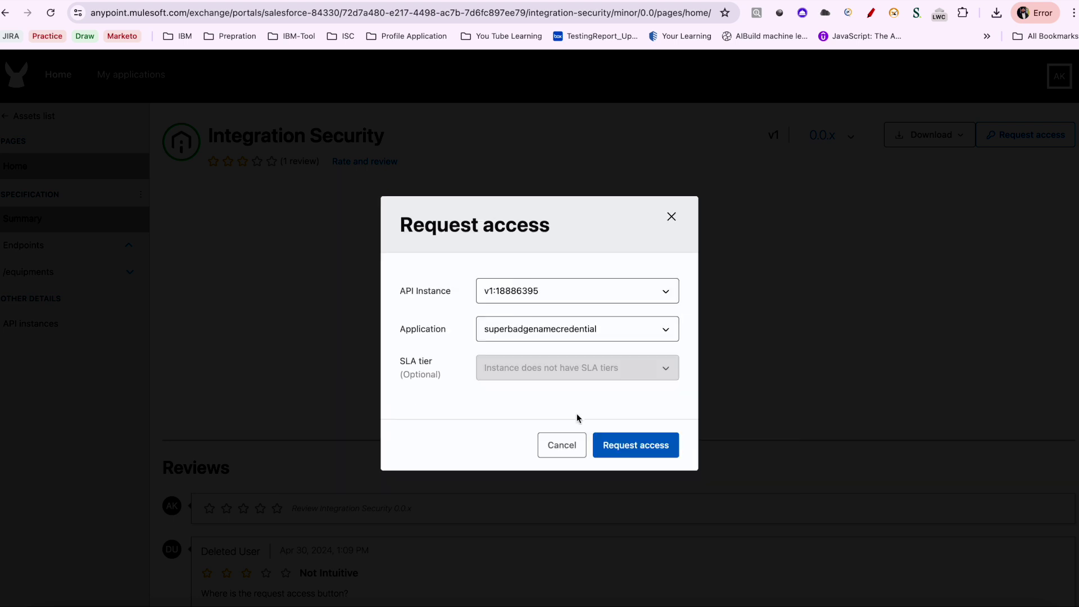
Step: Submit the access request for superbadgenamecredential, note the issued client ID and secret, and close the confirmation
{"action": "left_click", "coordinate": [637, 445]}
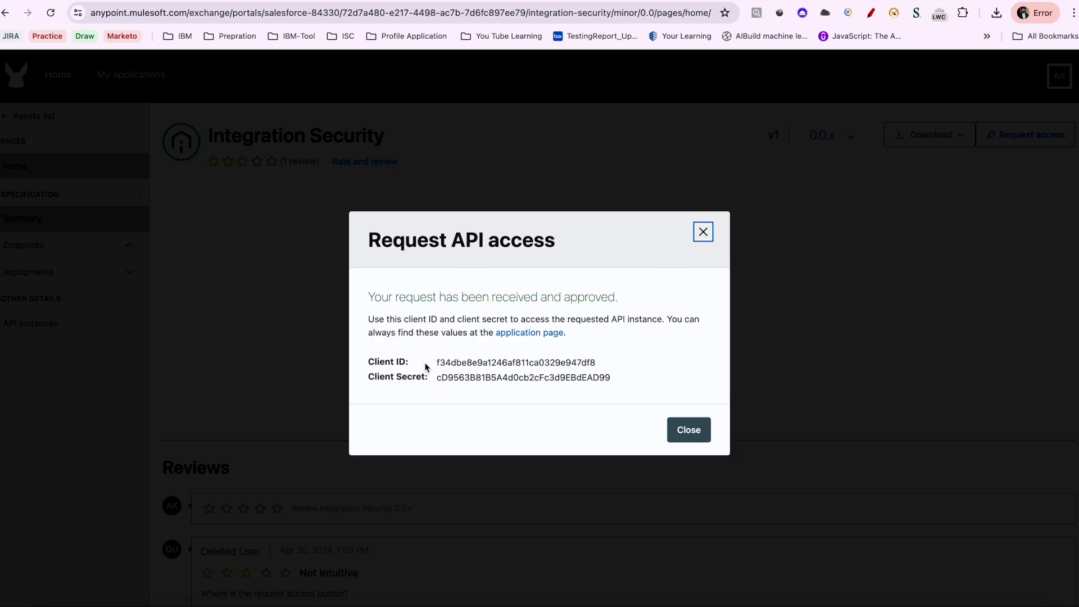
{"action": "left_click_drag", "start_coordinate": [423, 366], "coordinate": [604, 365]}
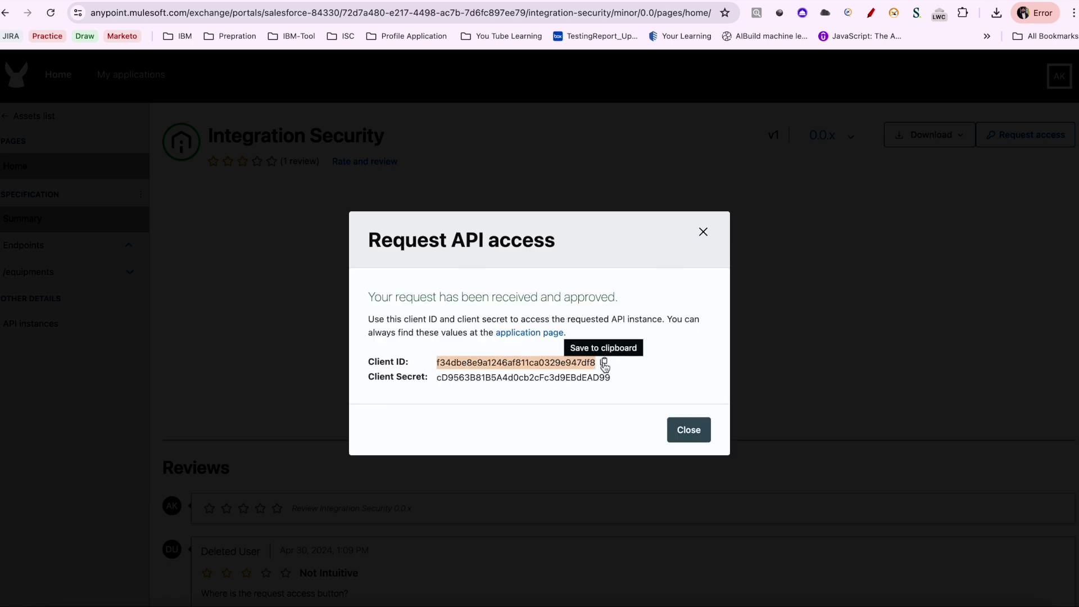
{"action": "left_click", "coordinate": [702, 233]}
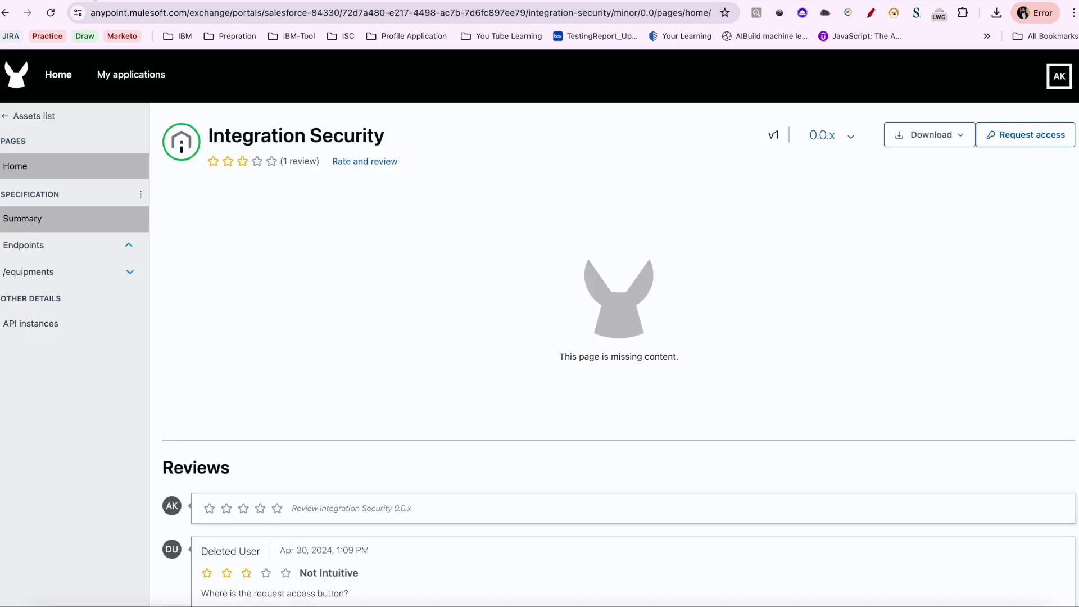
Step: Return to the superbadge page and review the Configure External Credentials requirements, including the configuration name Secure Research and API name Secure_Research
{"action": "key", "text": "ctrl+Tab"}
{"action": "scroll", "coordinate": [348, 281], "scroll_direction": "down", "scroll_amount": 2}
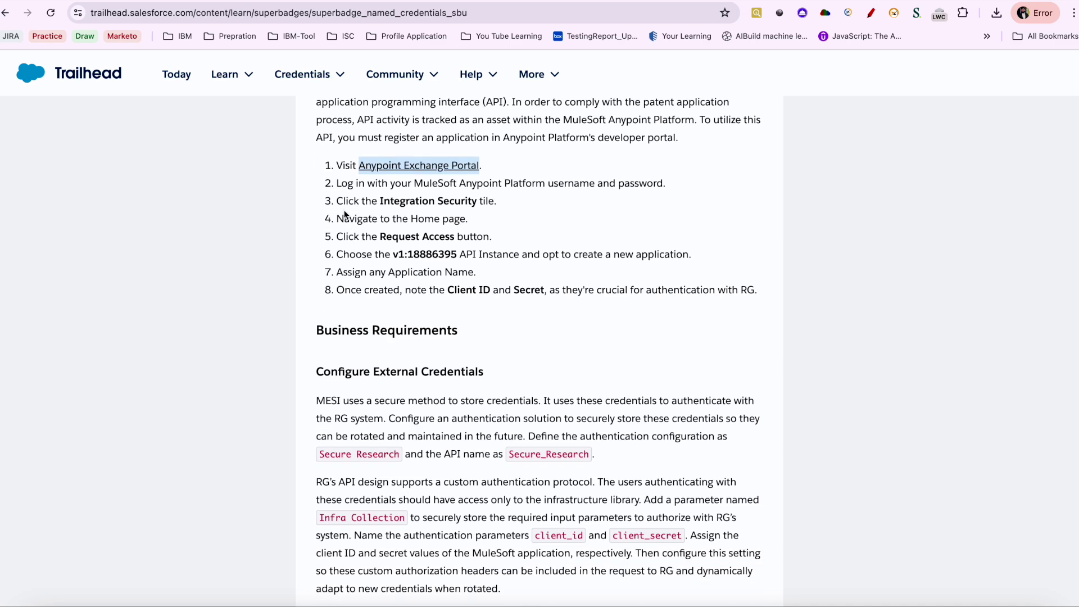
{"action": "left_click_drag", "start_coordinate": [336, 200], "coordinate": [500, 313]}
{"action": "scroll", "coordinate": [499, 312], "scroll_direction": "down", "scroll_amount": 3}
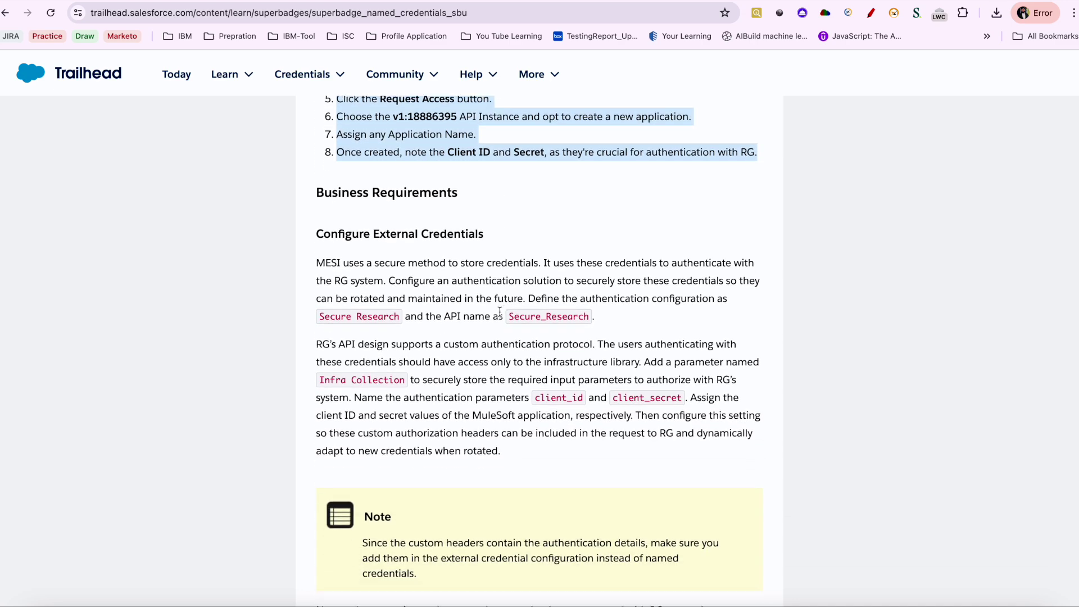
{"action": "scroll", "coordinate": [500, 313], "scroll_direction": "down", "scroll_amount": 1}
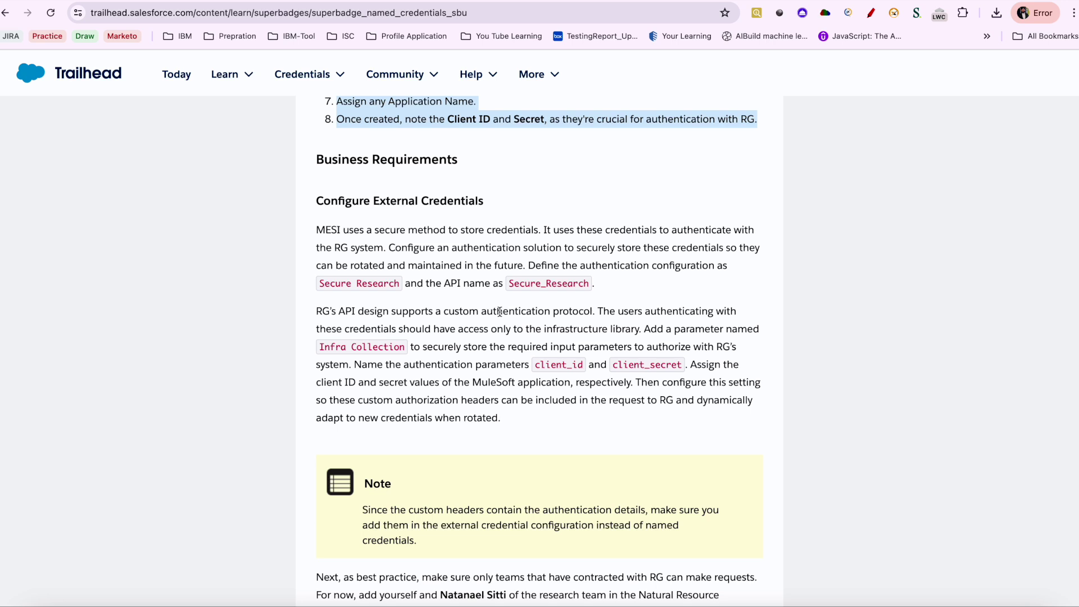
{"action": "scroll", "coordinate": [499, 312], "scroll_direction": "down", "scroll_amount": 1}
{"action": "left_click_drag", "start_coordinate": [323, 164], "coordinate": [598, 278]}
{"action": "double_click", "coordinate": [553, 249]}
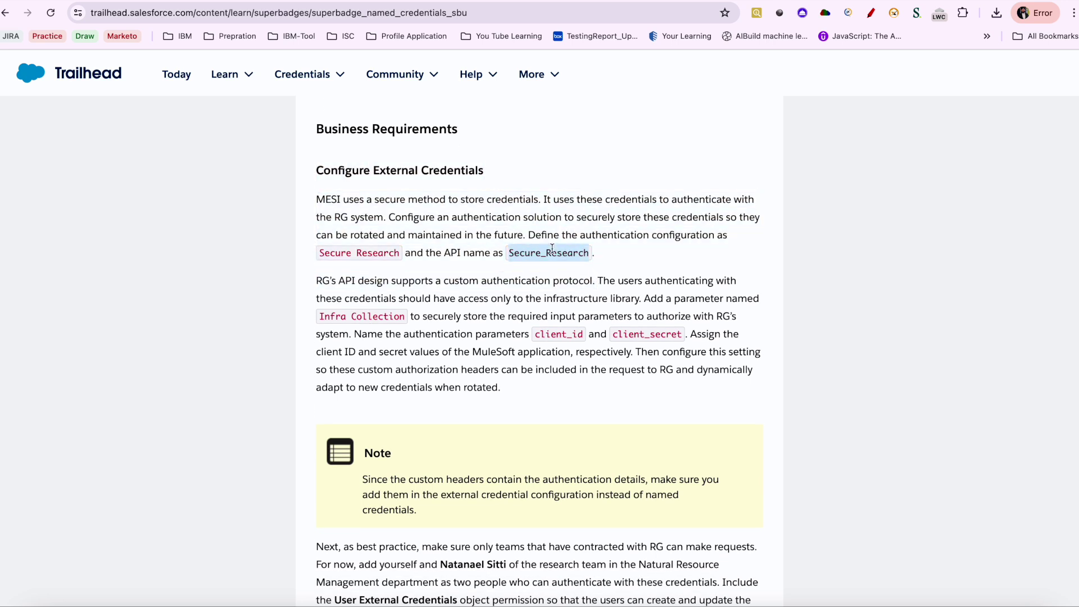
{"action": "double_click", "coordinate": [357, 249]}
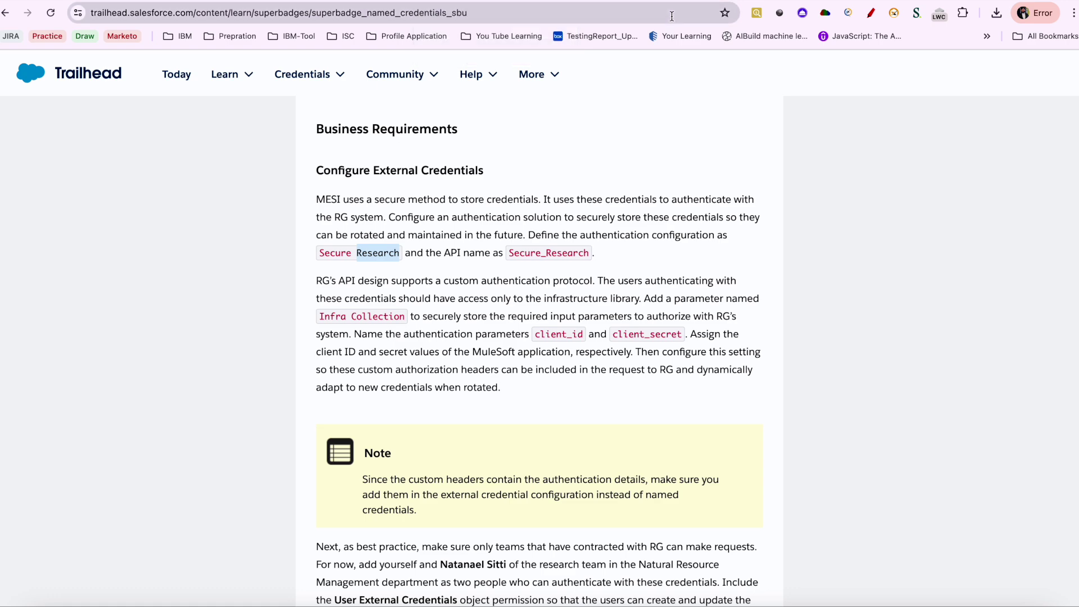
Step: Switch to the Salesforce Developer Edition org and open the Setup home page
{"action": "left_click", "coordinate": [597, 0]}
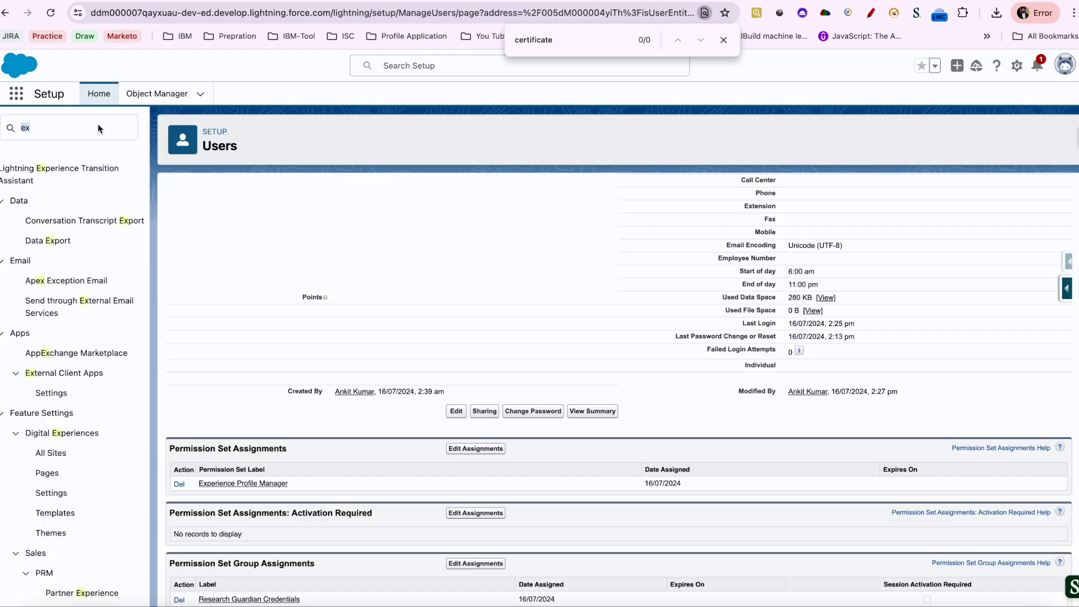
{"action": "left_click", "coordinate": [142, 93]}
{"action": "left_click", "coordinate": [99, 94]}
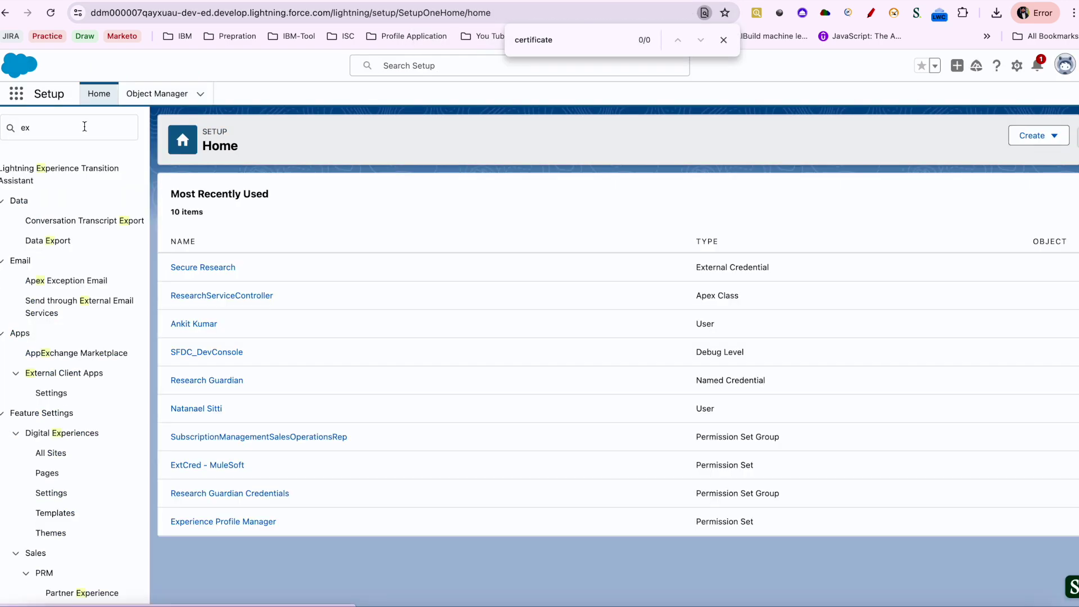
{"action": "left_click", "coordinate": [84, 126]}
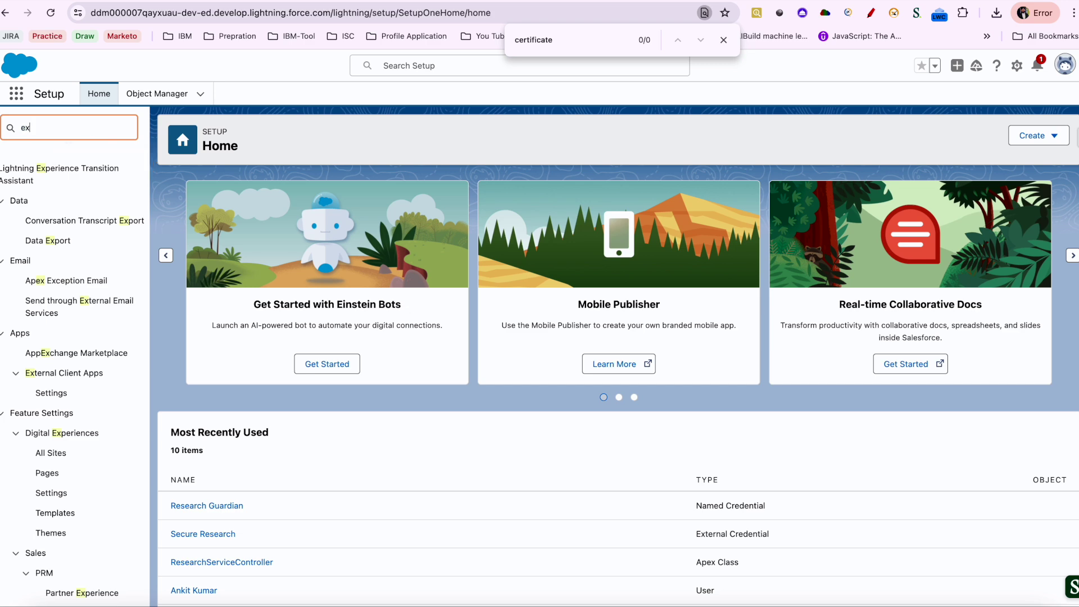
{"action": "type", "text": "extern"}
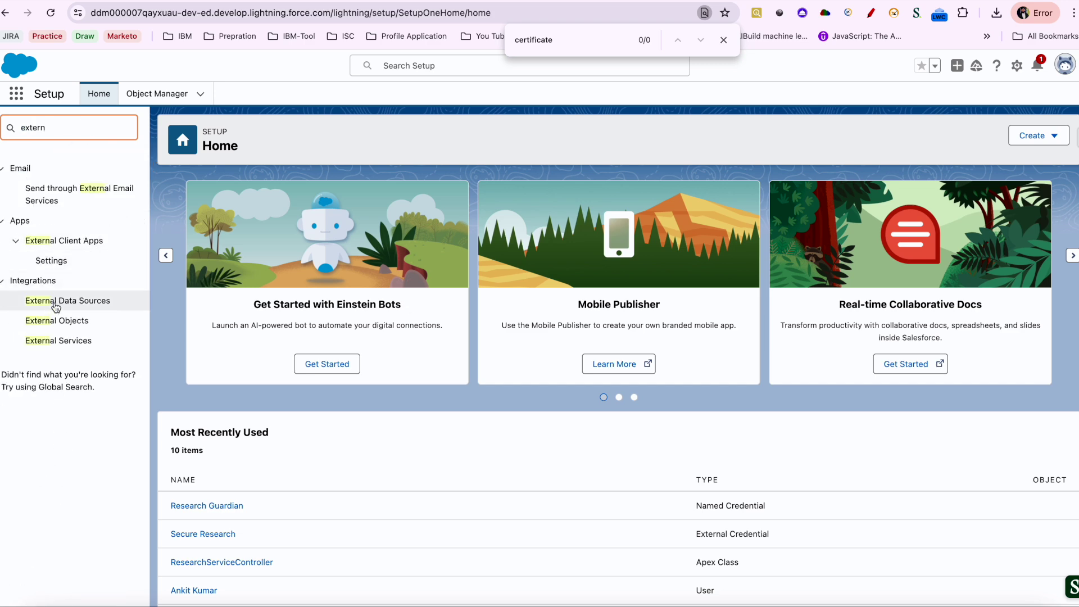
{"action": "key", "text": "BackSpace"}
{"action": "key", "text": "BackSpace"}
{"action": "key", "text": "BackSpace"}
{"action": "key", "text": "BackSpace"}
{"action": "key", "text": "BackSpace"}
{"action": "key", "text": "BackSpace"}
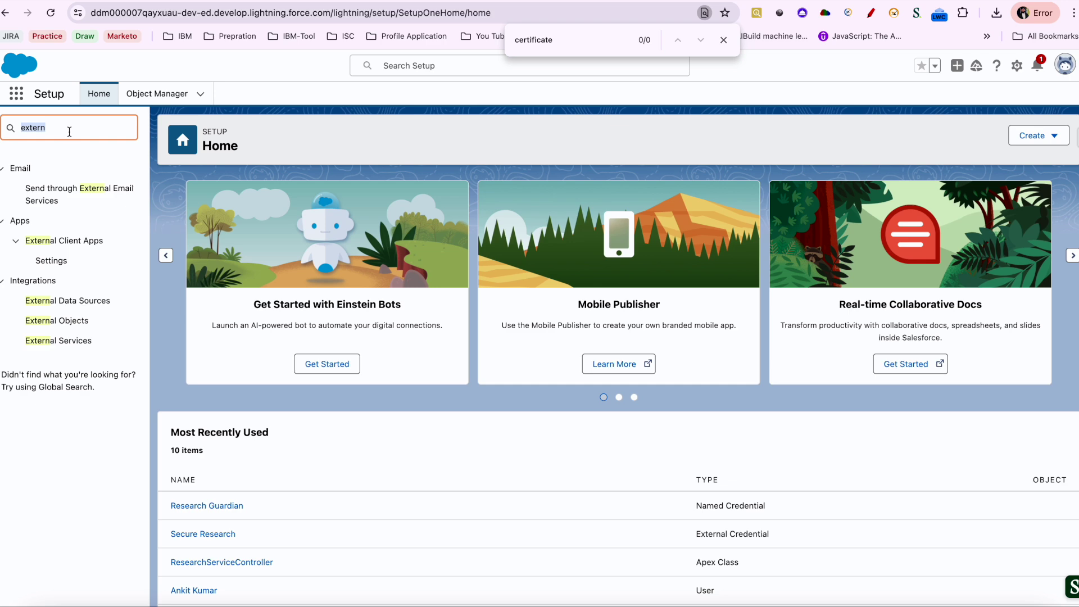
Step: Find Named Credentials in Setup and open the Secure Research external credential
{"action": "type", "text": "name"}
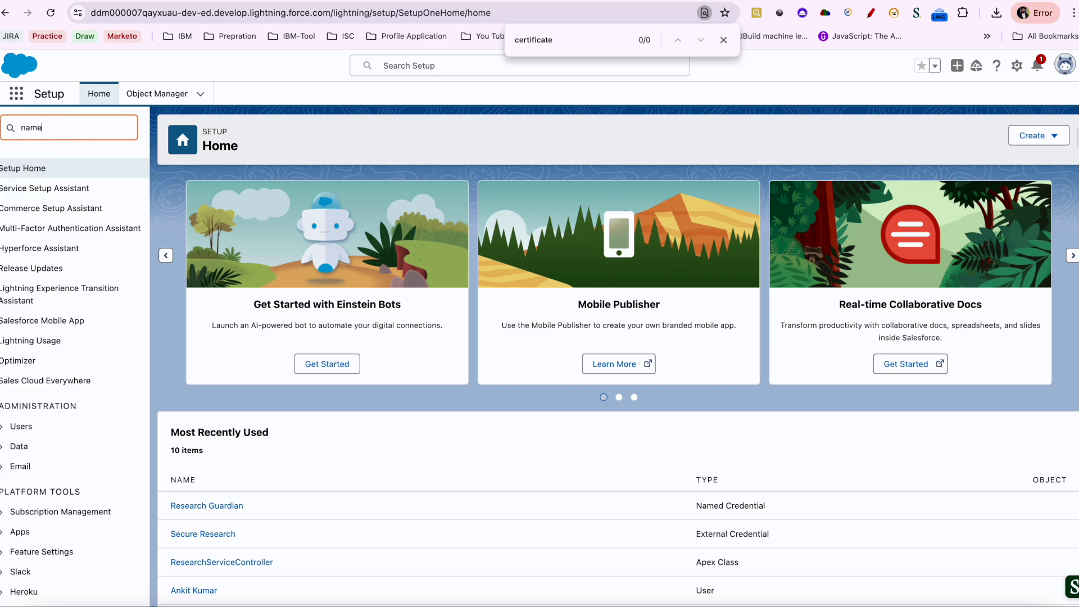
{"action": "left_click", "coordinate": [62, 228]}
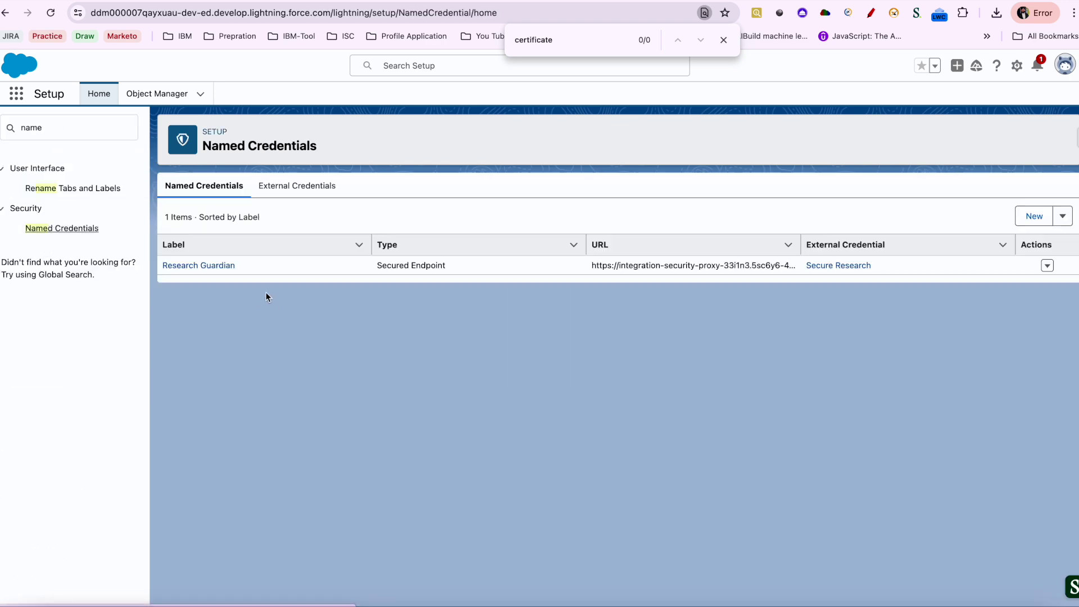
{"action": "left_click", "coordinate": [294, 185]}
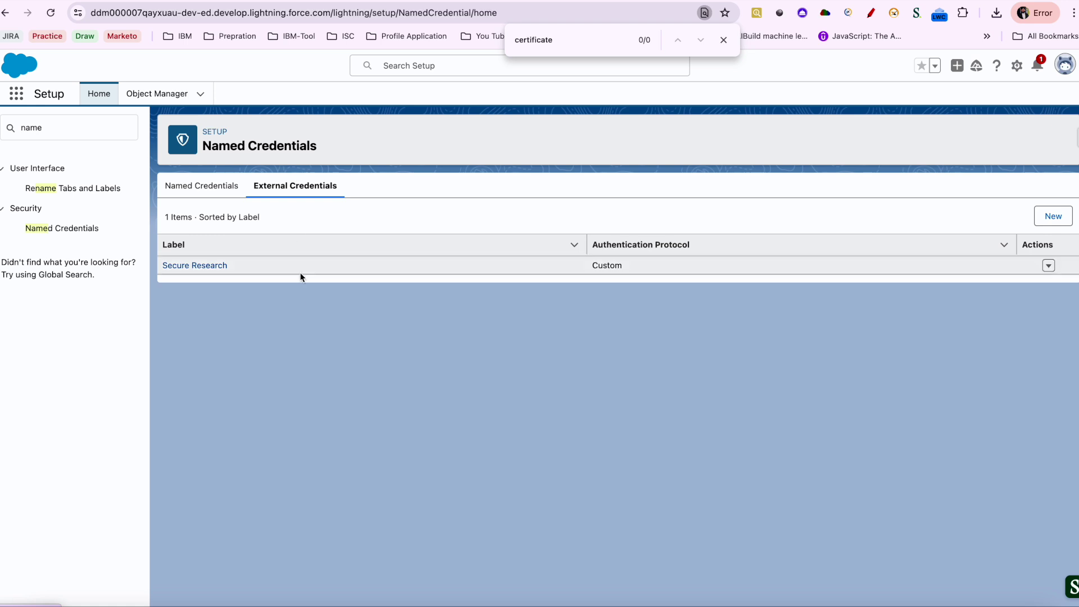
{"action": "left_click", "coordinate": [197, 266]}
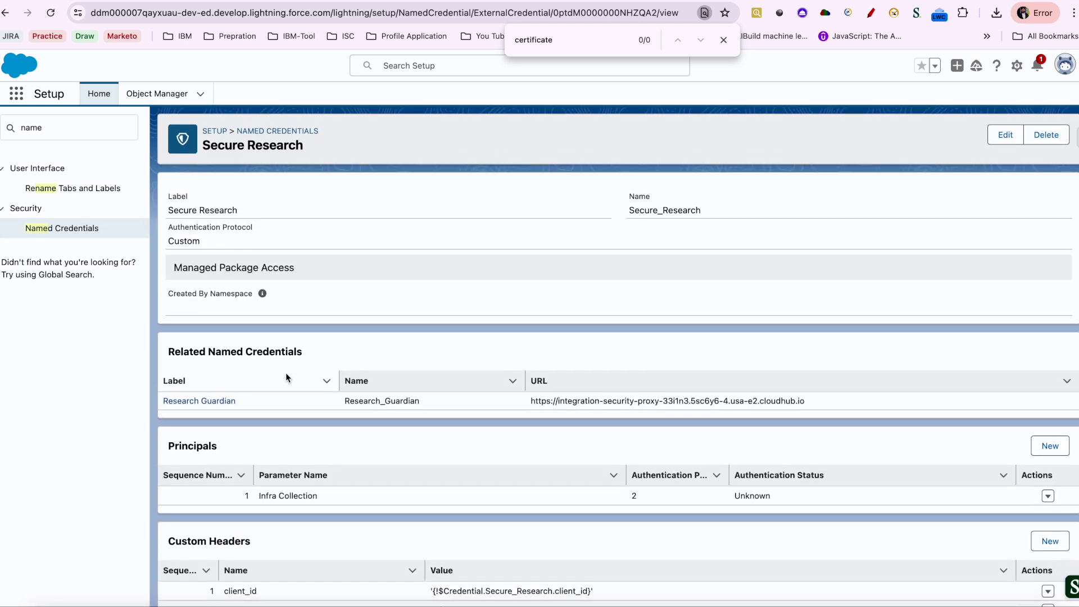
Step: Review the Secure Research credential's label, API name and principal name against the superbadge requirements
{"action": "left_click_drag", "start_coordinate": [168, 210], "coordinate": [282, 215]}
{"action": "left_click_drag", "start_coordinate": [630, 213], "coordinate": [763, 216]}
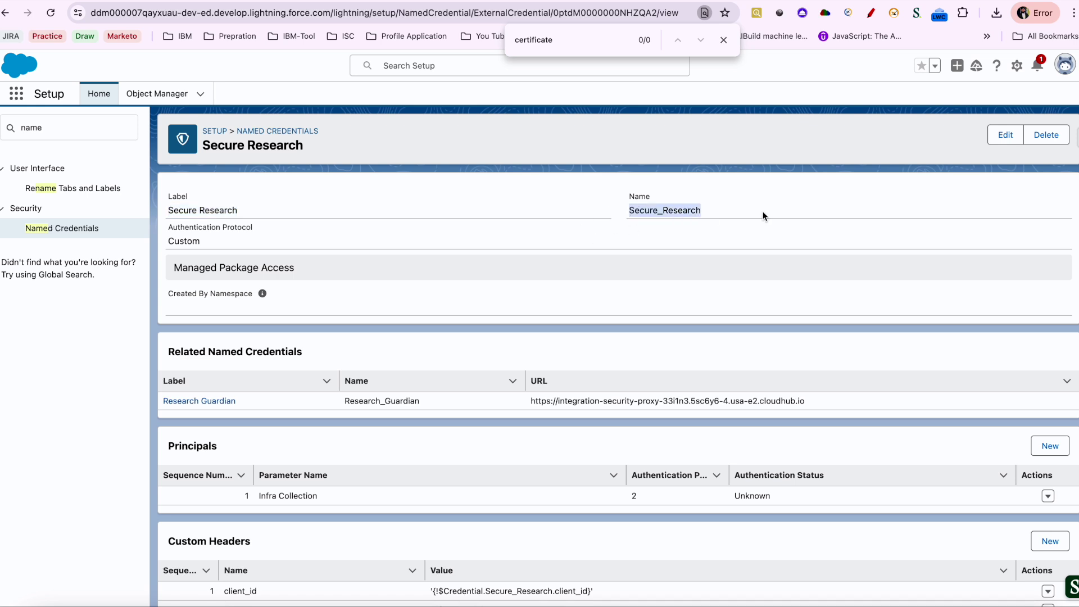
{"action": "scroll", "coordinate": [763, 217], "scroll_direction": "down", "scroll_amount": 1}
{"action": "left_click", "coordinate": [254, 478]}
{"action": "left_click_drag", "start_coordinate": [255, 477], "coordinate": [329, 477]}
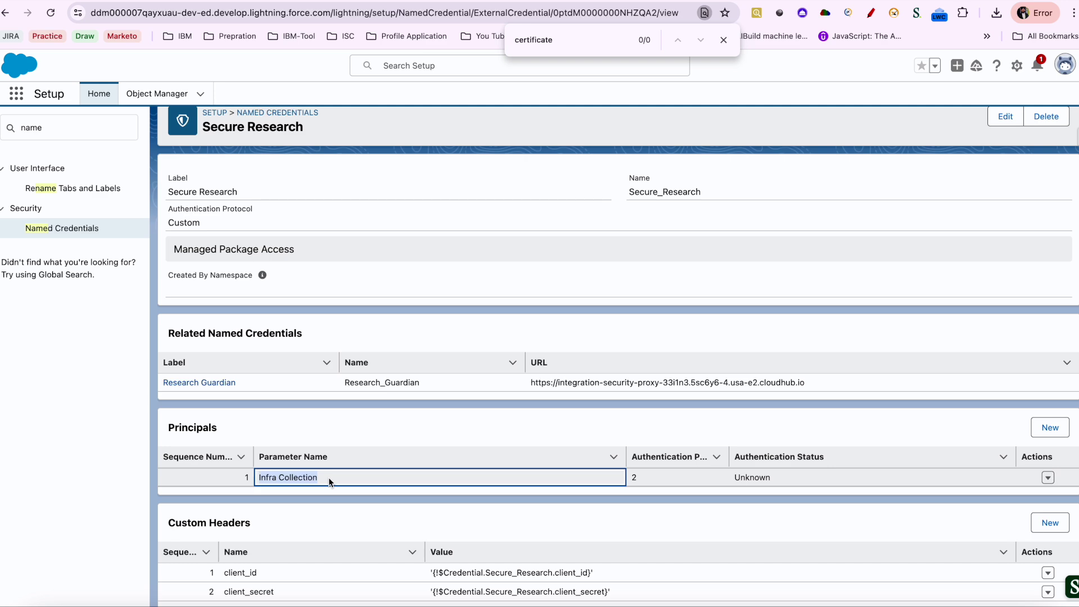
Step: Inspect the Infra Collection principal's authentication parameters, close it without saving, and check the client_id custom header's value
{"action": "left_click", "coordinate": [1047, 477]}
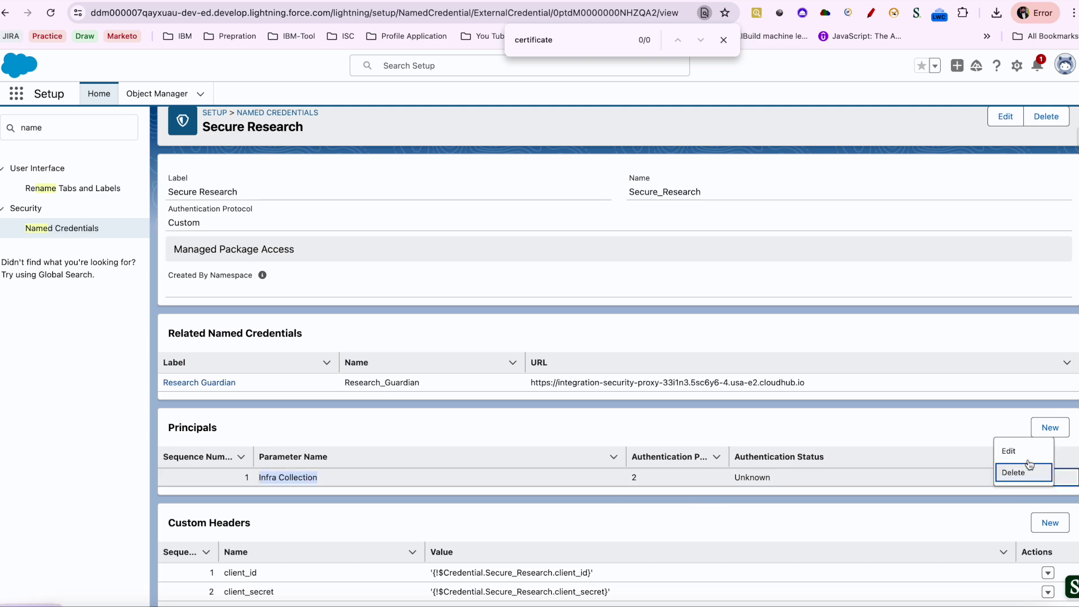
{"action": "left_click", "coordinate": [1015, 446]}
{"action": "scroll", "coordinate": [391, 358], "scroll_direction": "down", "scroll_amount": 3}
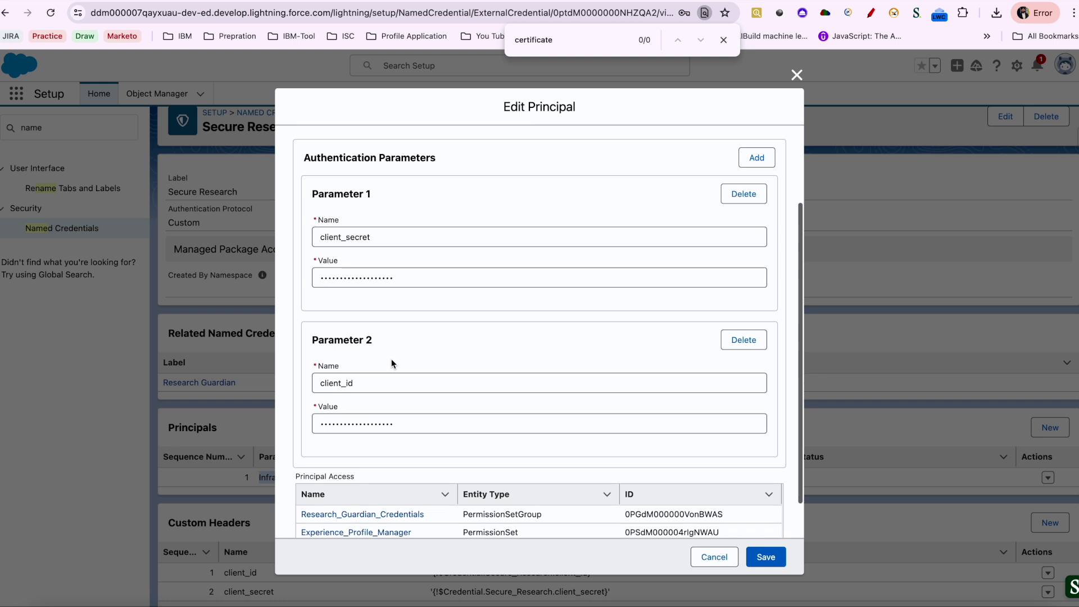
{"action": "double_click", "coordinate": [440, 383]}
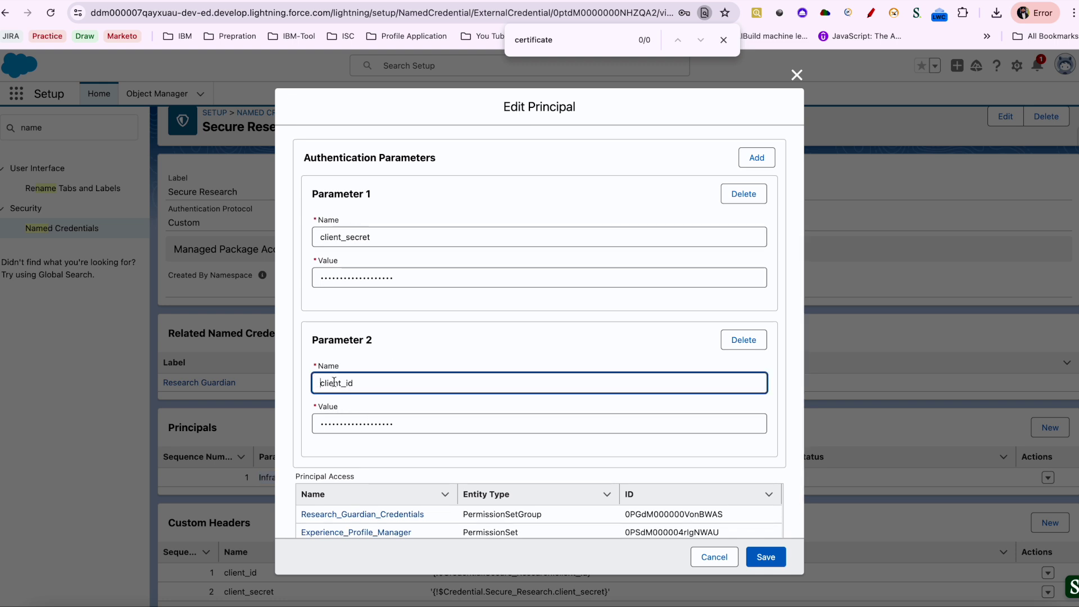
{"action": "scroll", "coordinate": [441, 382], "scroll_direction": "down", "scroll_amount": 1}
{"action": "scroll", "coordinate": [440, 381], "scroll_direction": "up", "scroll_amount": 4}
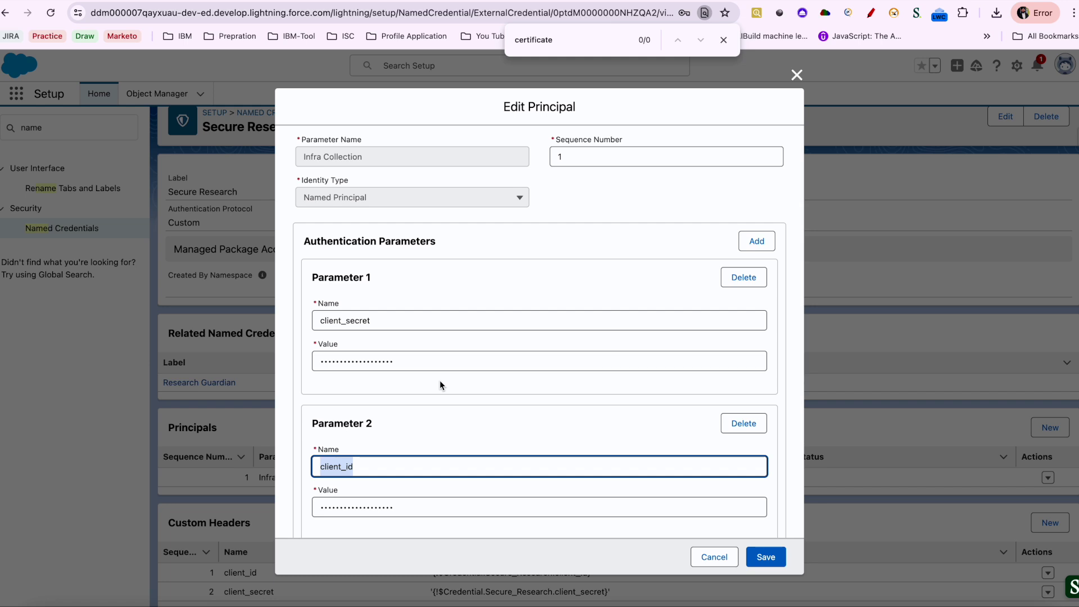
{"action": "left_click", "coordinate": [226, 6]}
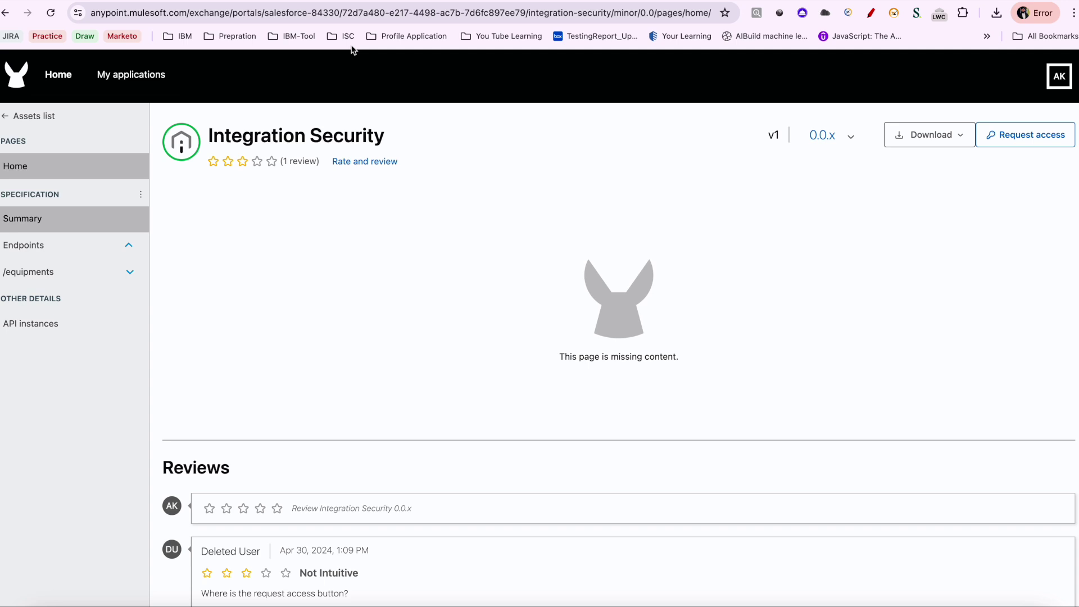
{"action": "left_click", "coordinate": [608, 1]}
{"action": "scroll", "coordinate": [530, 342], "scroll_direction": "down", "scroll_amount": 3}
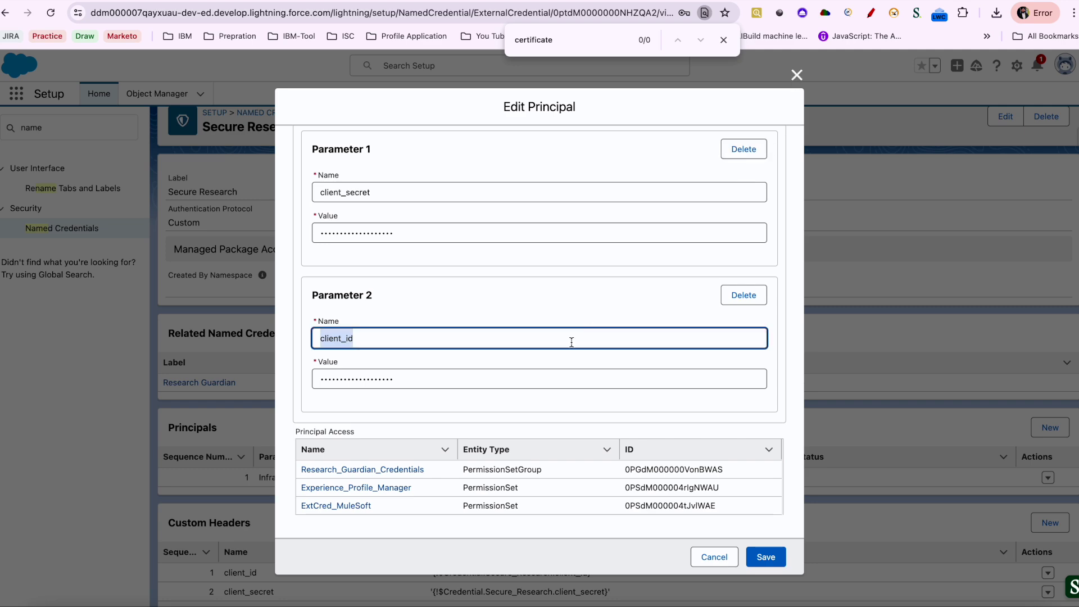
{"action": "left_click", "coordinate": [796, 75]}
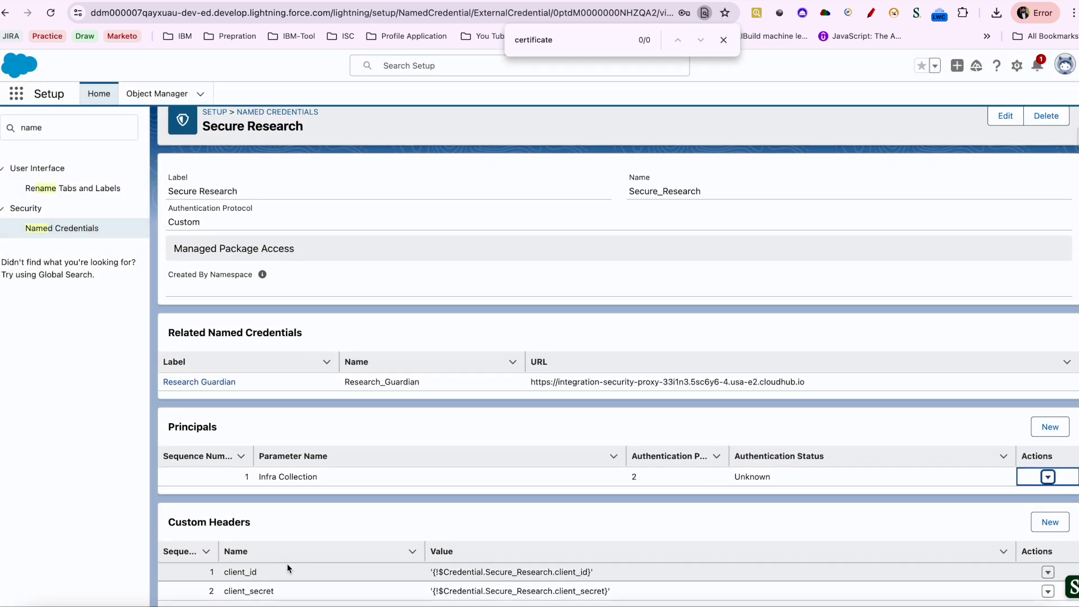
{"action": "left_click_drag", "start_coordinate": [430, 572], "coordinate": [609, 571]}
{"action": "left_click", "coordinate": [699, 544]}
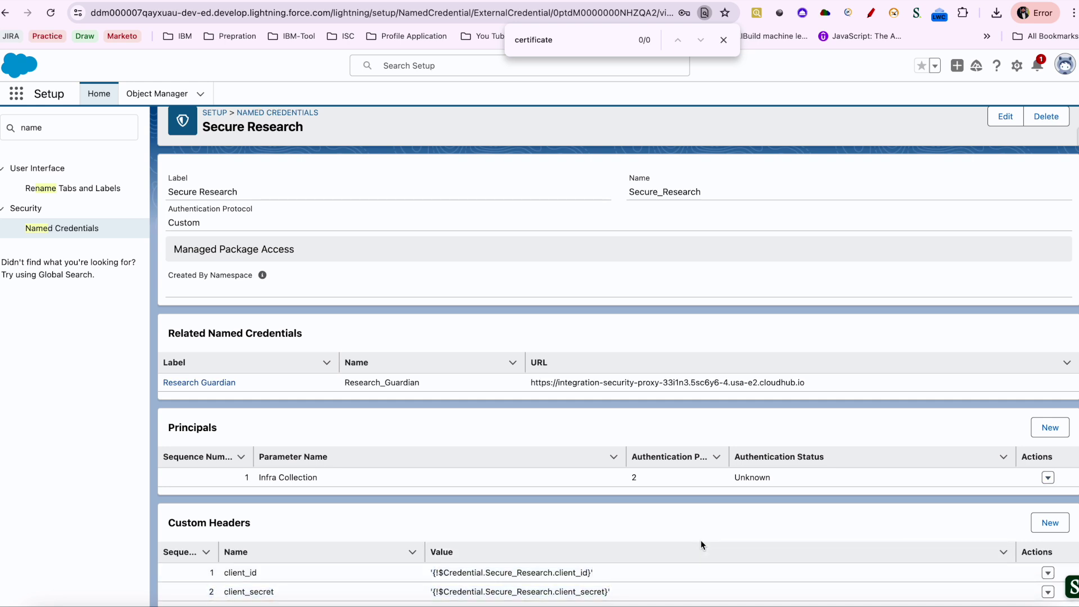
Step: Find Permission Sets in Setup, filter the list by E, and open the ExtCred - MuleSoft permission set
{"action": "left_click", "coordinate": [60, 127]}
{"action": "key", "text": "ctrl+a"}
{"action": "type", "text": "perm"}
{"action": "left_click", "coordinate": [58, 207]}
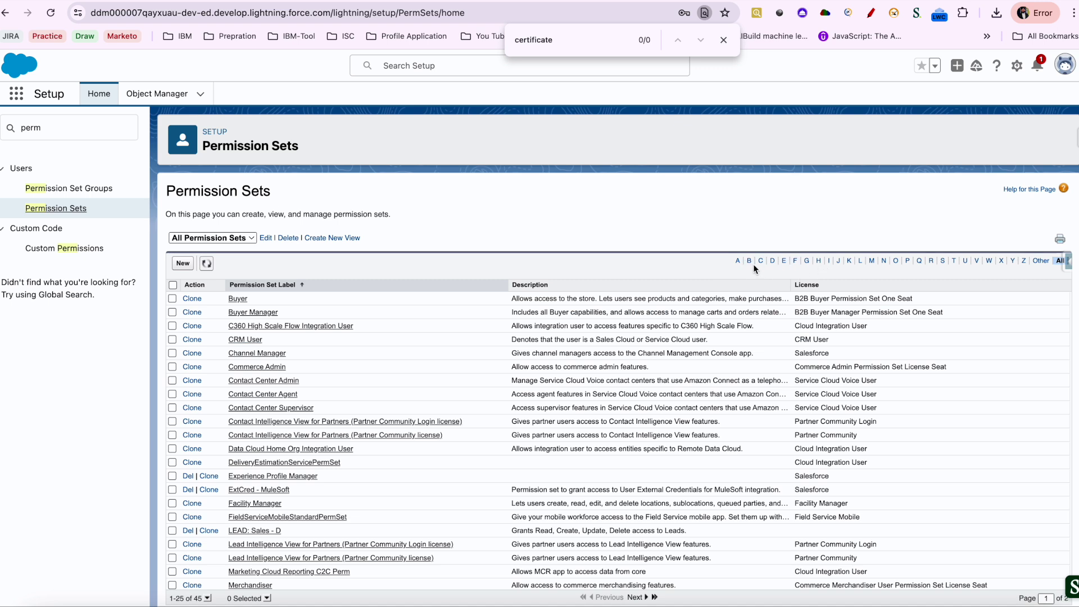
{"action": "left_click", "coordinate": [785, 262]}
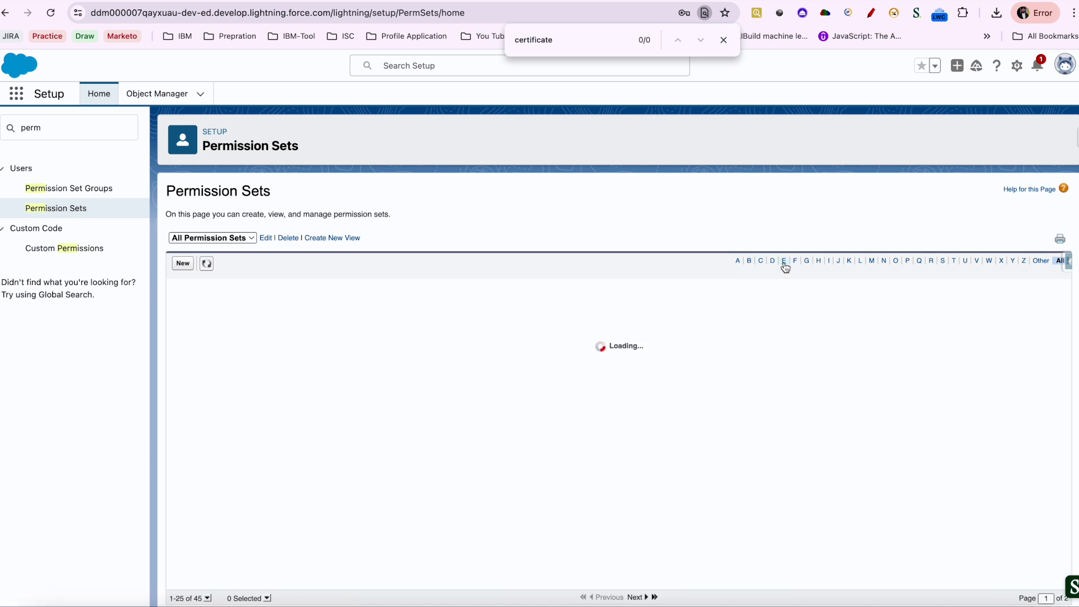
{"action": "left_click", "coordinate": [272, 314]}
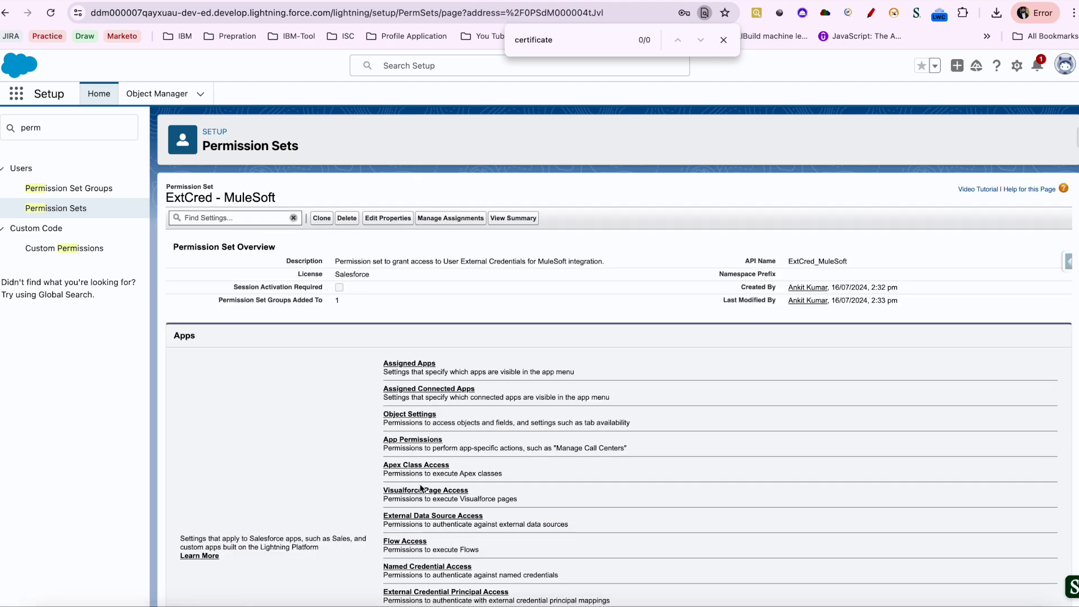
Step: Open the permission set's Object Settings and search for "creden" to check the User External Credentials permissions
{"action": "scroll", "coordinate": [409, 403], "scroll_direction": "down", "scroll_amount": 1}
{"action": "left_click", "coordinate": [401, 370]}
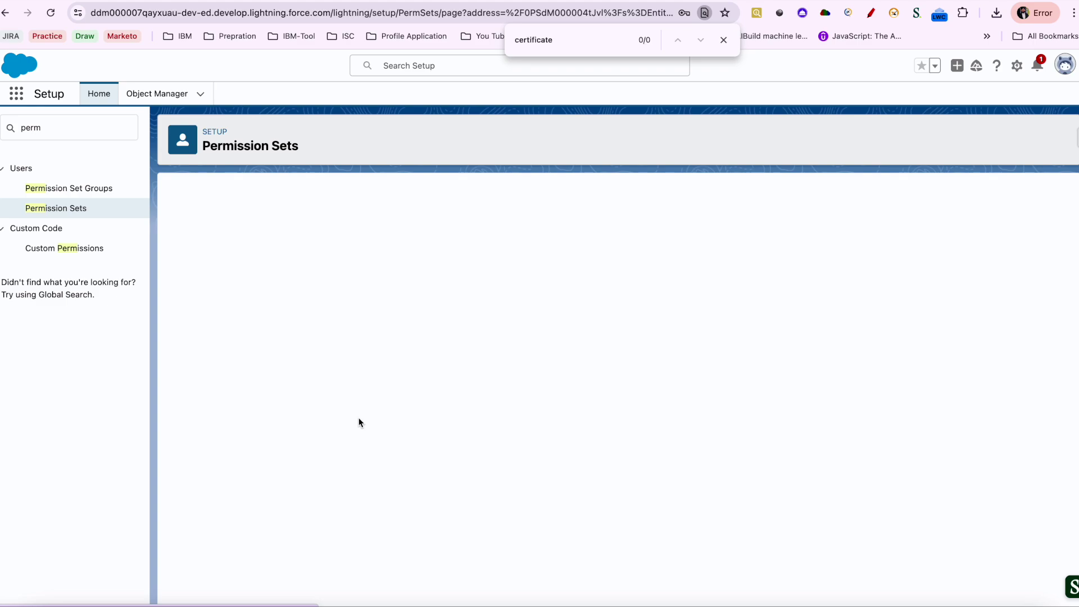
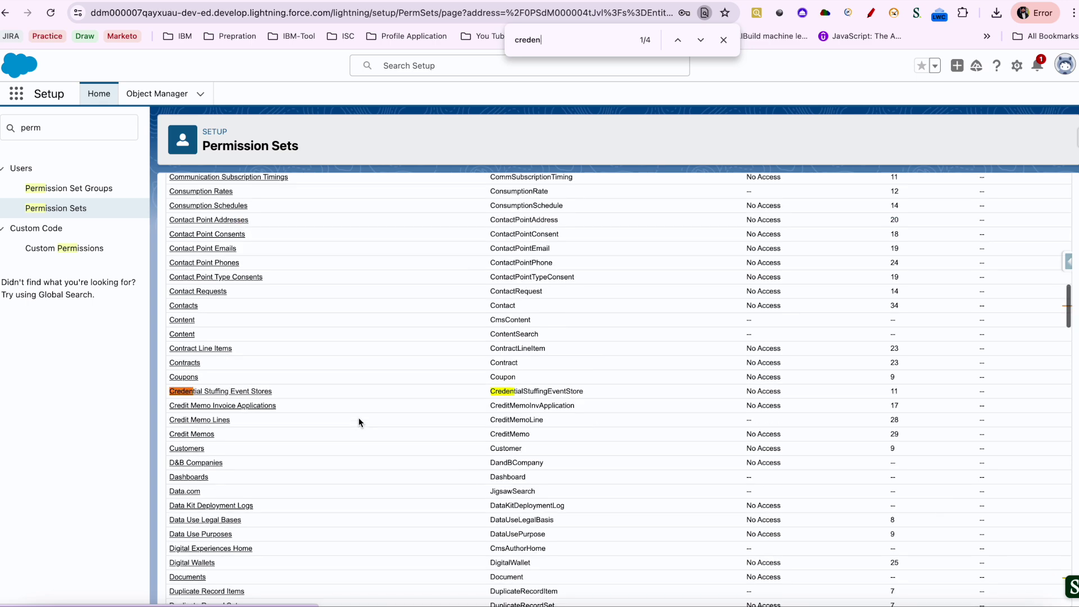
{"action": "key", "text": "Return"}
{"action": "key", "text": "Return"}
{"action": "key", "text": "Return"}
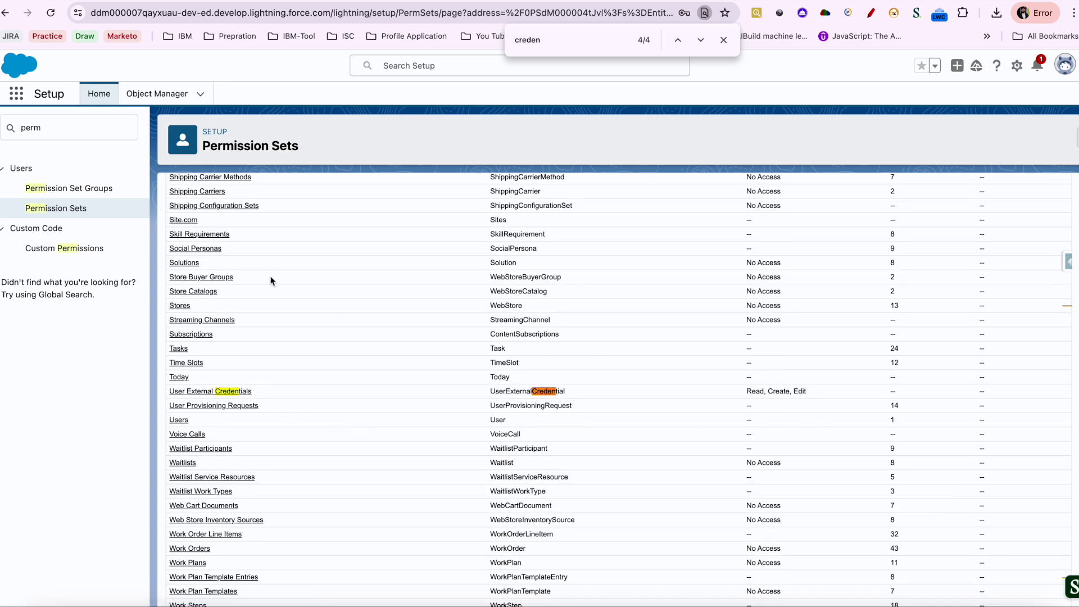
Step: Return to the permission sets list, look through it, and open the Permission Set Groups list
{"action": "left_click", "coordinate": [73, 210]}
{"action": "scroll", "coordinate": [264, 318], "scroll_direction": "down", "scroll_amount": 3}
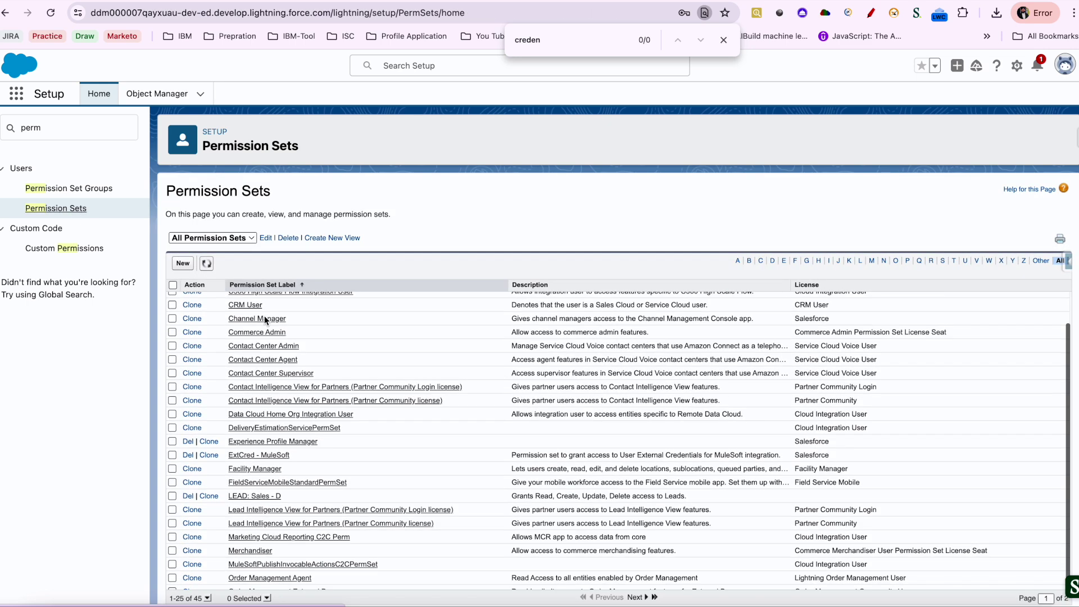
{"action": "left_click", "coordinate": [85, 191]}
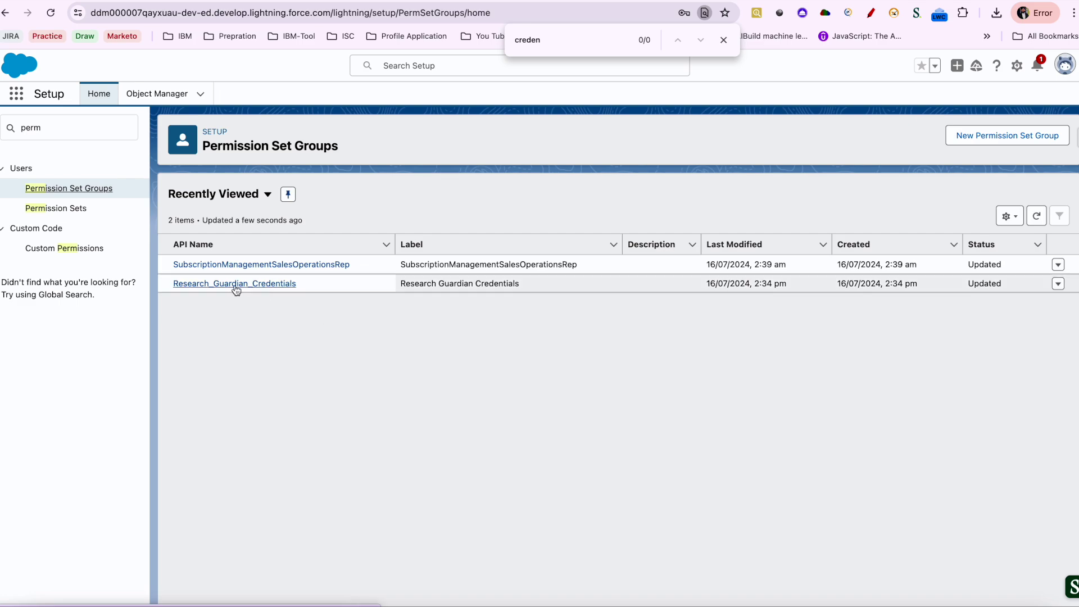
Step: Switch to the superbadge page and check the required API name Research_Guardian_Credentials for the permission set group
{"action": "key", "text": "ctrl+Tab"}
{"action": "scroll", "coordinate": [339, 369], "scroll_direction": "down", "scroll_amount": 5}
{"action": "scroll", "coordinate": [340, 366], "scroll_direction": "up", "scroll_amount": 1}
{"action": "scroll", "coordinate": [339, 365], "scroll_direction": "down", "scroll_amount": 6}
{"action": "left_click_drag", "start_coordinate": [375, 164], "coordinate": [509, 163]}
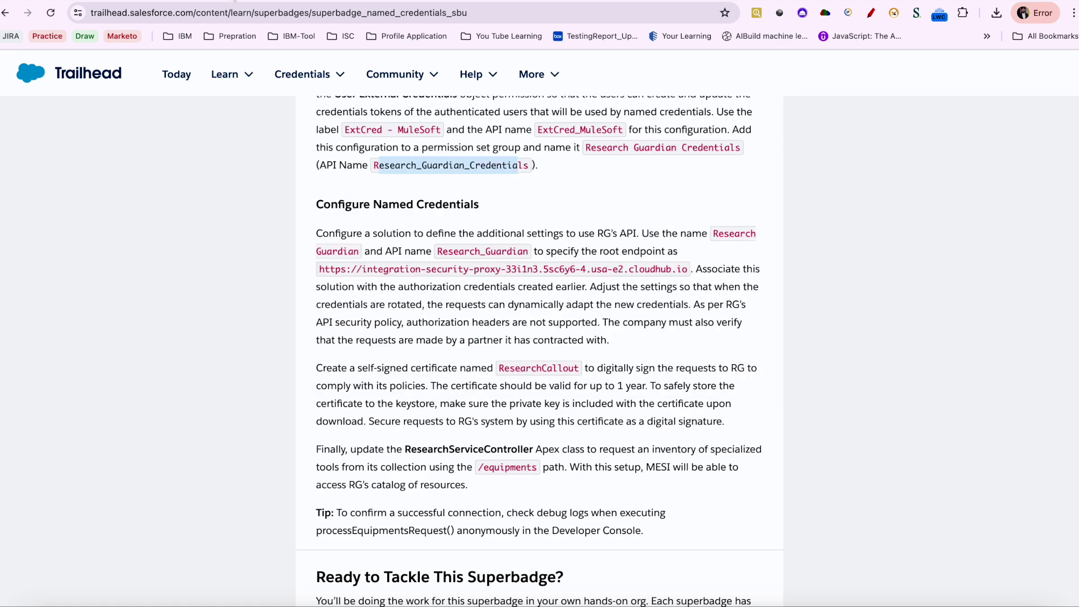
Step: Return to the Salesforce org and view the permission sets included in the Research Guardian Credentials group
{"action": "key", "text": "ctrl+Tab"}
{"action": "key", "text": "ctrl+Tab"}
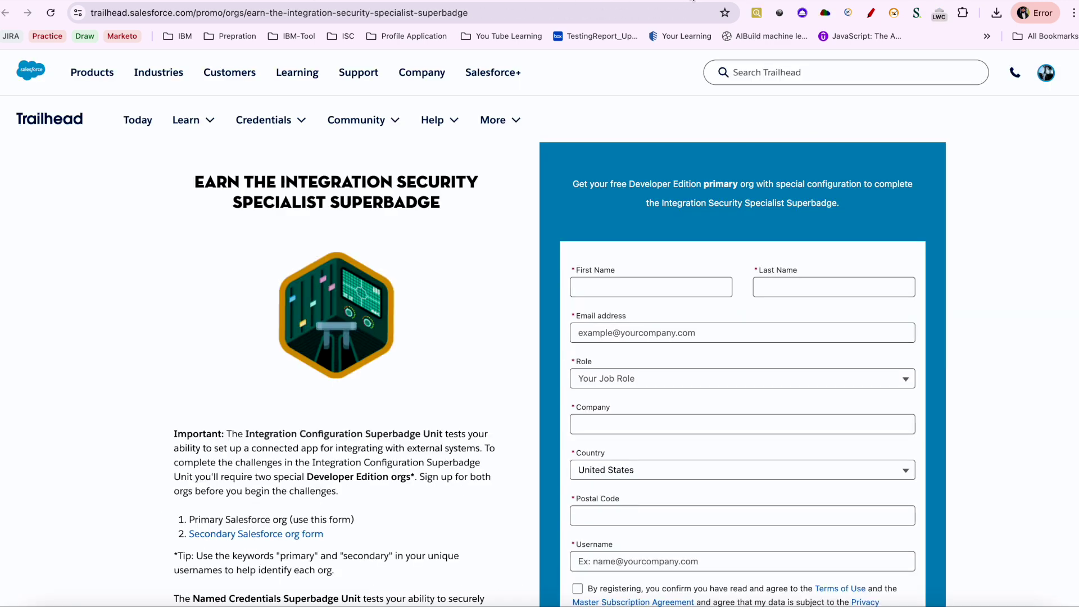
{"action": "key", "text": "ctrl+Tab"}
{"action": "key", "text": "ctrl+Tab"}
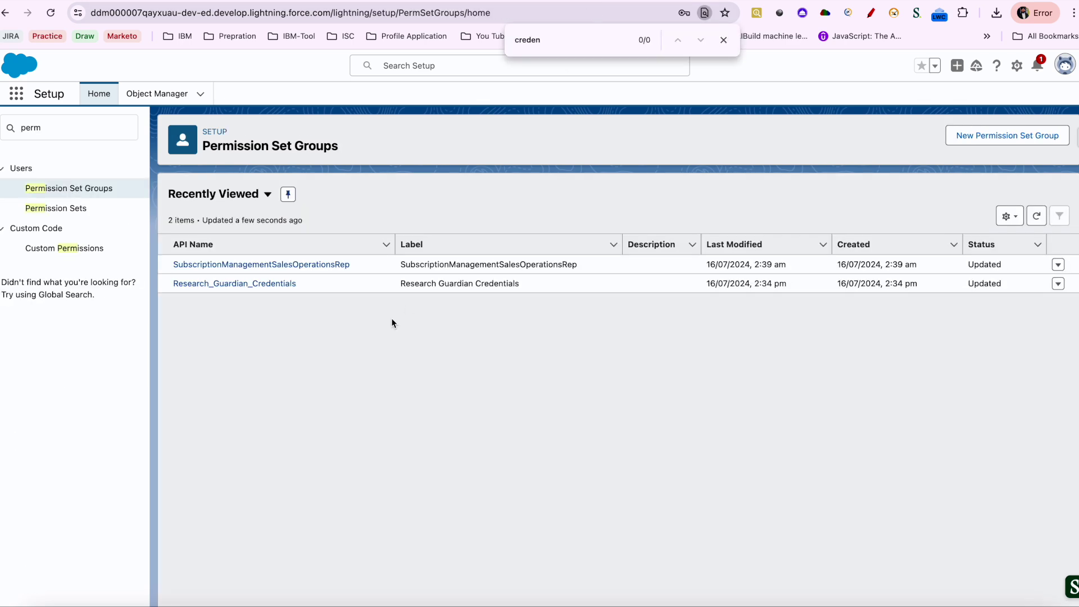
{"action": "left_click", "coordinate": [270, 284]}
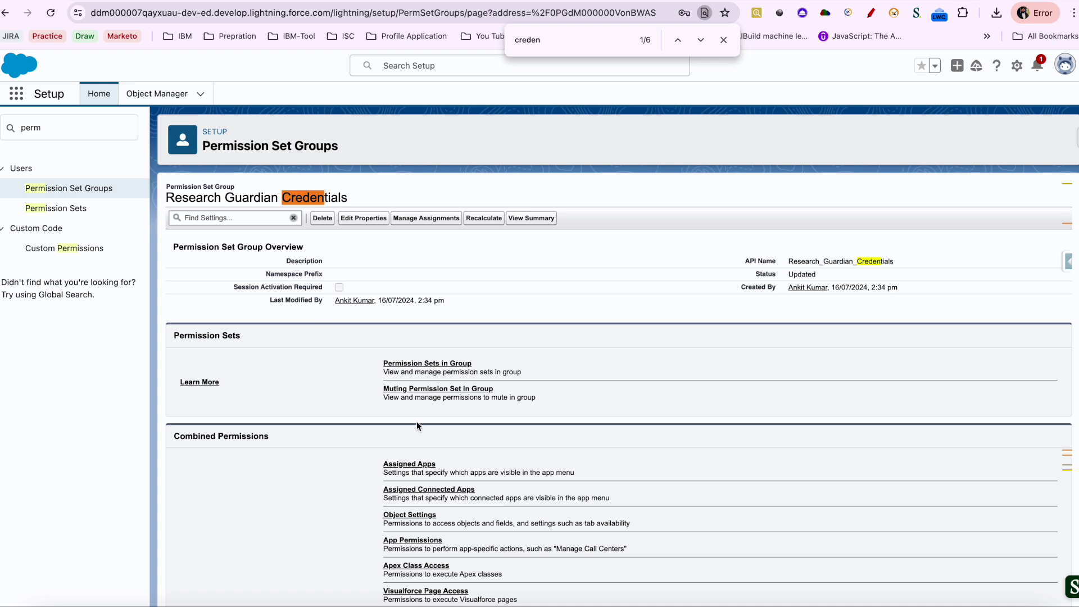
{"action": "left_click", "coordinate": [405, 364]}
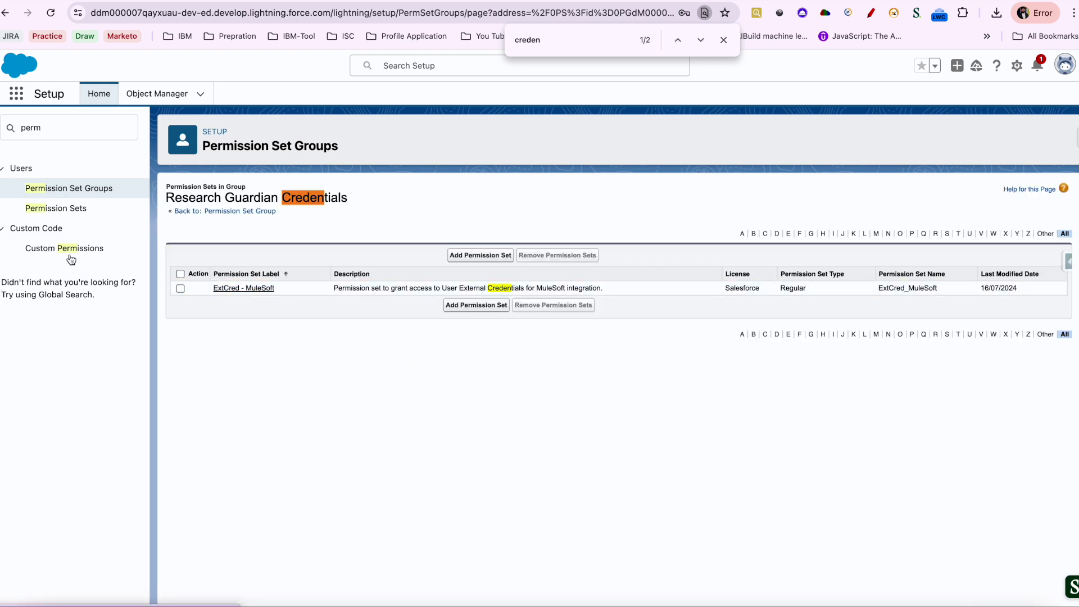
Step: Open the System Administrator user's record from the Users list in Setup and view its permission set group assignments
{"action": "double_click", "coordinate": [81, 131]}
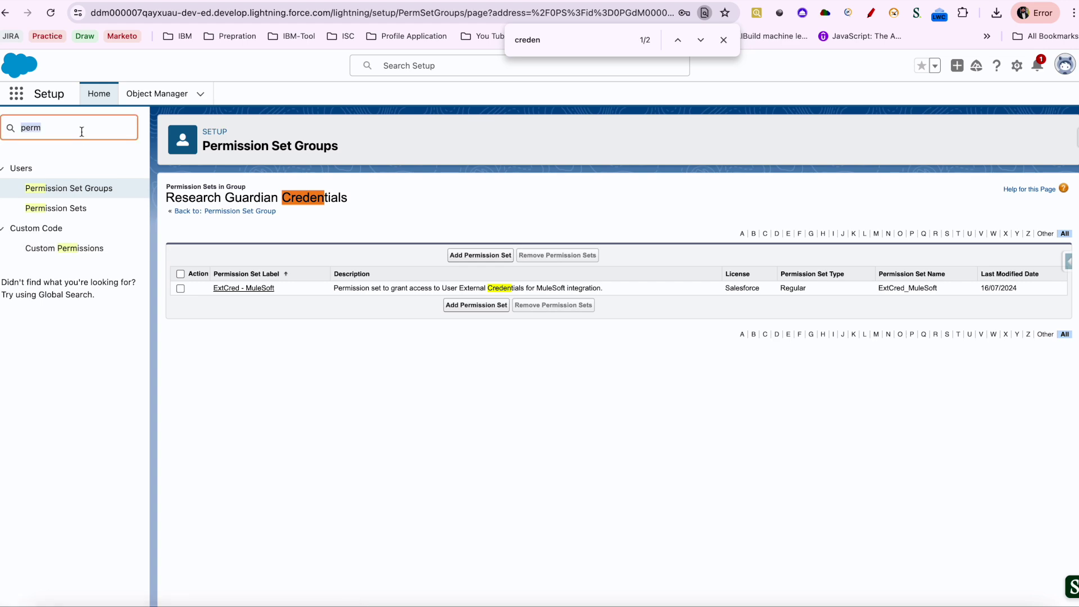
{"action": "type", "text": "user"}
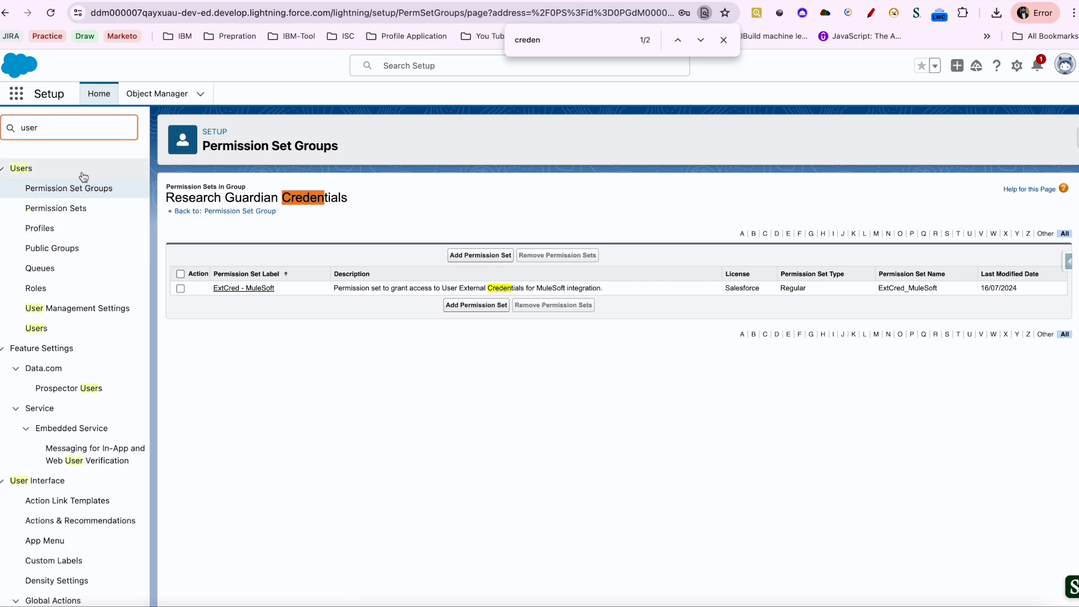
{"action": "left_click", "coordinate": [37, 329]}
{"action": "left_click_drag", "start_coordinate": [262, 402], "coordinate": [218, 402]}
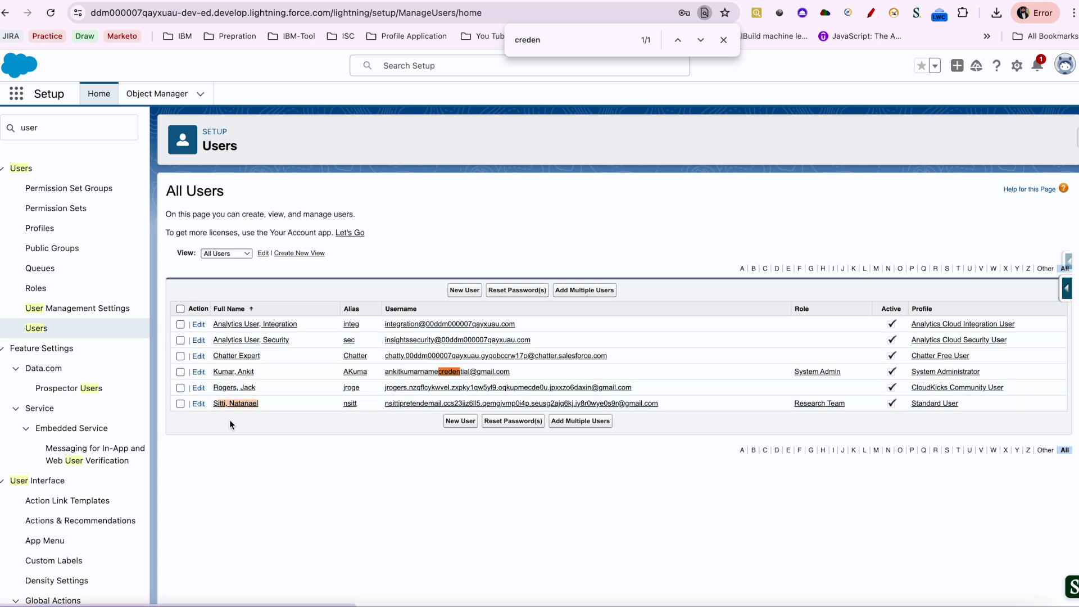
{"action": "left_click", "coordinate": [259, 380]}
{"action": "left_click", "coordinate": [244, 371]}
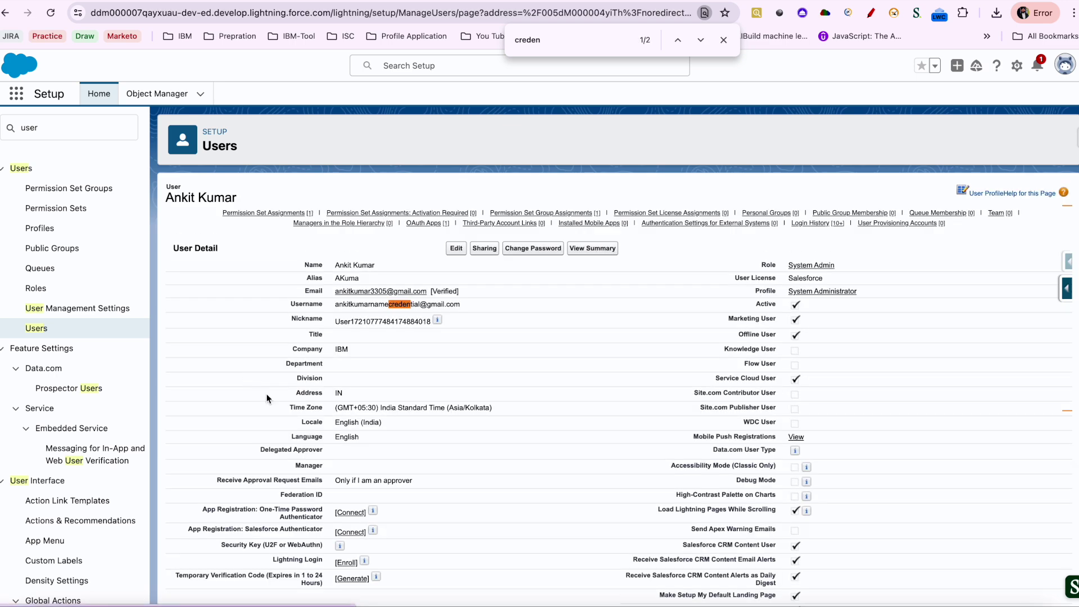
{"action": "mouse_move", "coordinate": [529, 217]}
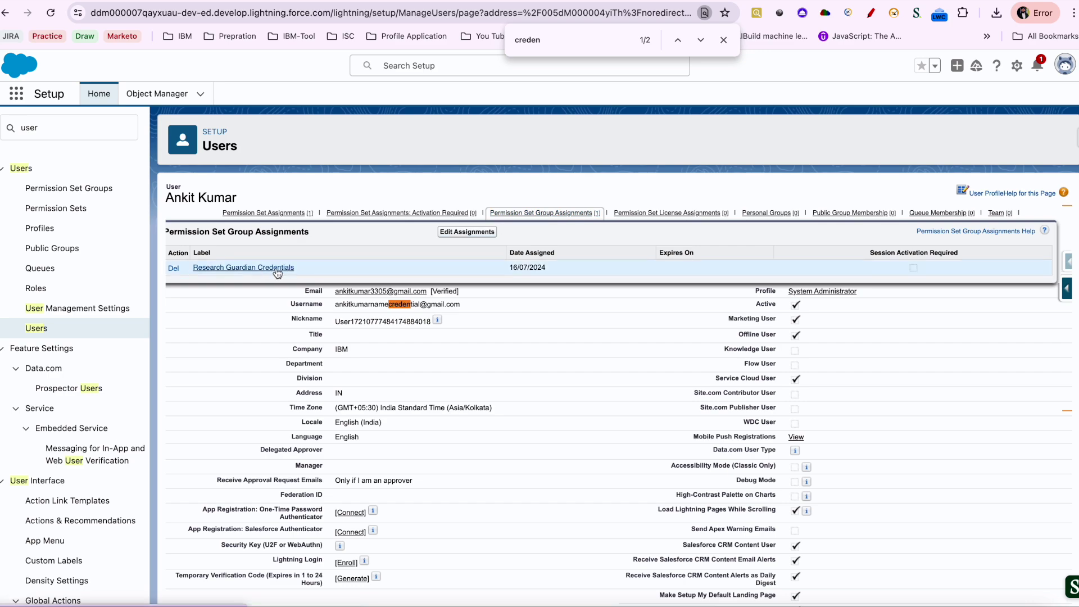
Step: Switch to the superbadge page and examine the Set Up External Credentials for Secure Research challenge description
{"action": "key", "text": "ctrl+Tab"}
{"action": "scroll", "coordinate": [326, 351], "scroll_direction": "down", "scroll_amount": 5}
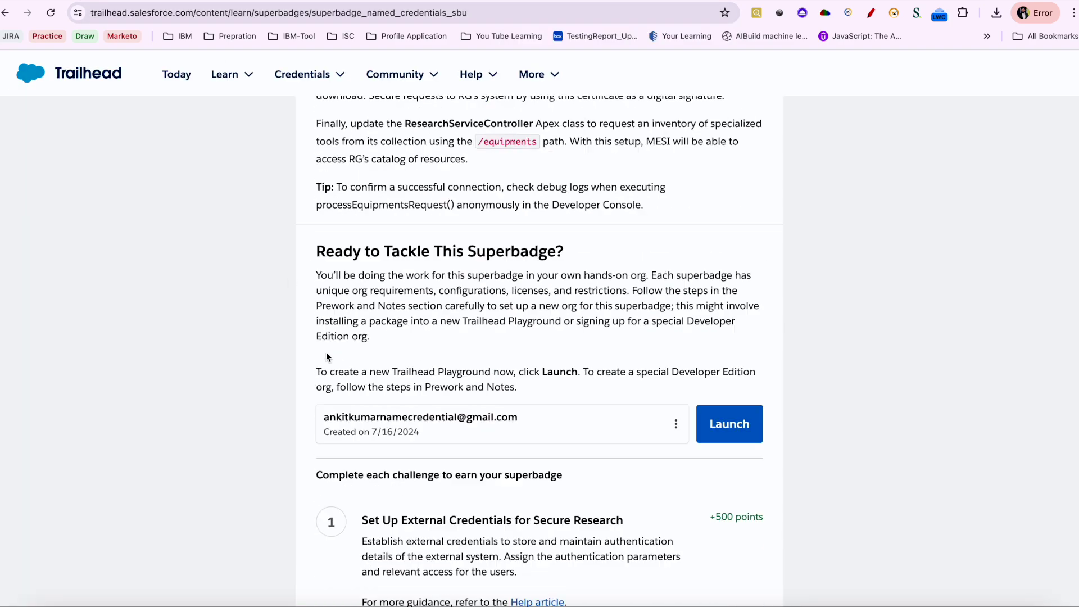
{"action": "scroll", "coordinate": [326, 356], "scroll_direction": "down", "scroll_amount": 3}
{"action": "left_click", "coordinate": [732, 474]}
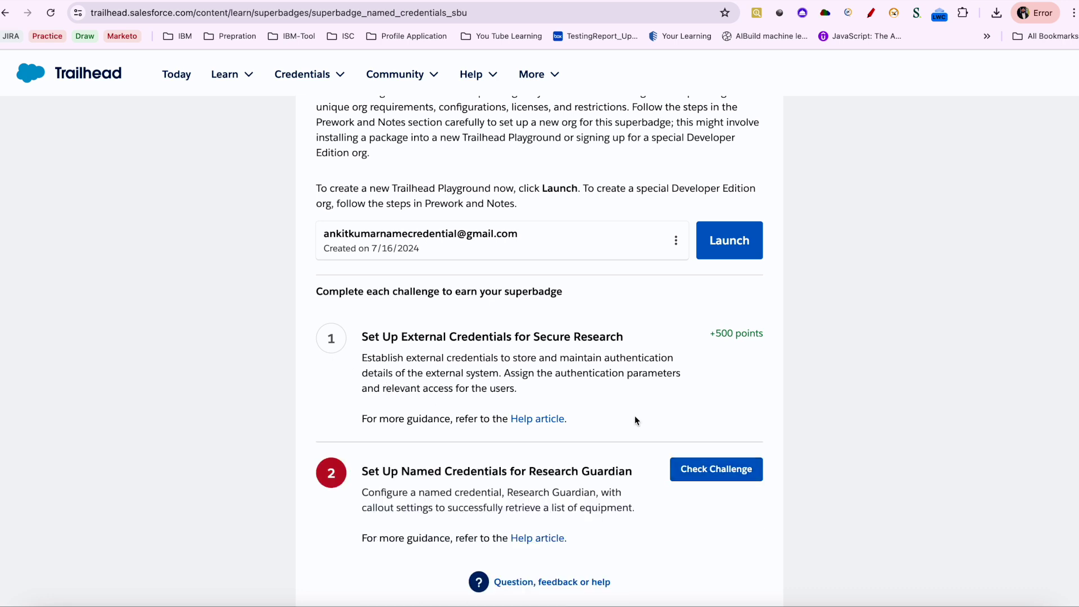
{"action": "left_click_drag", "start_coordinate": [550, 404], "coordinate": [354, 344]}
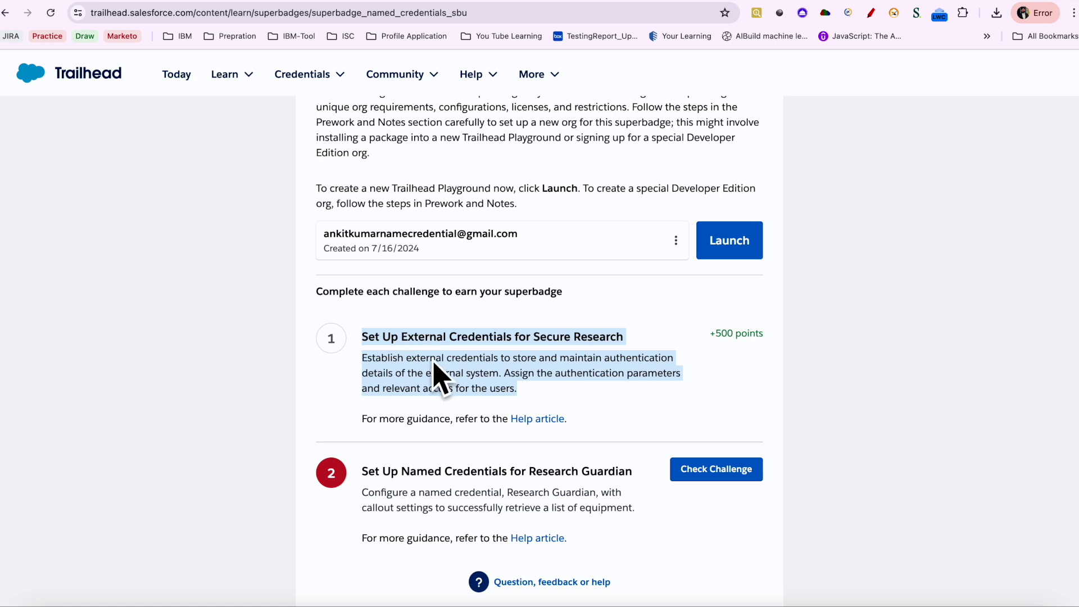
{"action": "left_click", "coordinate": [533, 403]}
{"action": "left_click_drag", "start_coordinate": [513, 392], "coordinate": [363, 343]}
{"action": "left_click", "coordinate": [534, 388]}
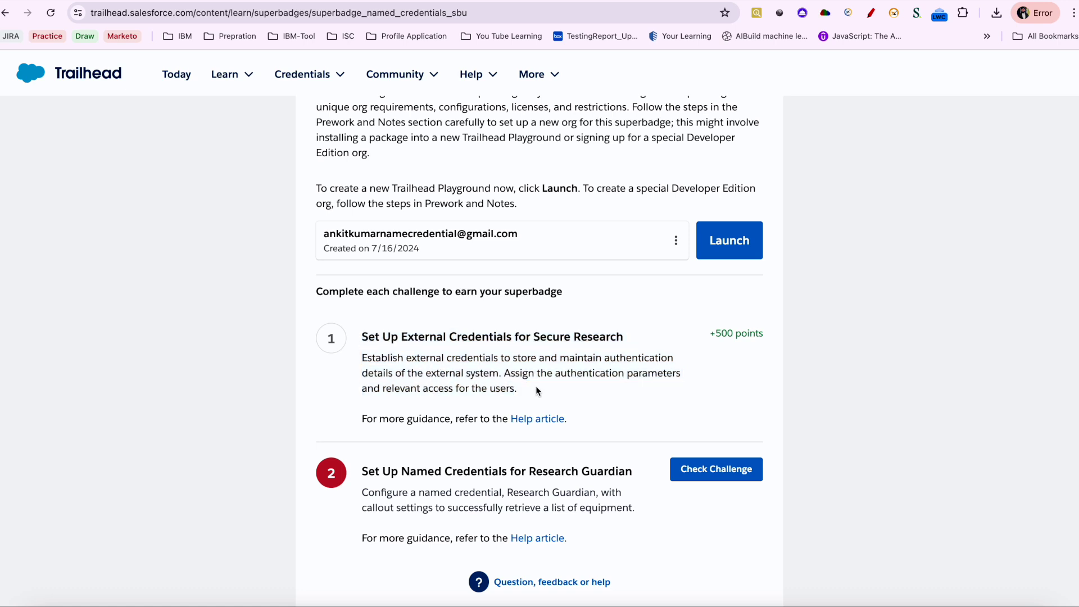
{"action": "left_click_drag", "start_coordinate": [535, 396], "coordinate": [359, 341]}
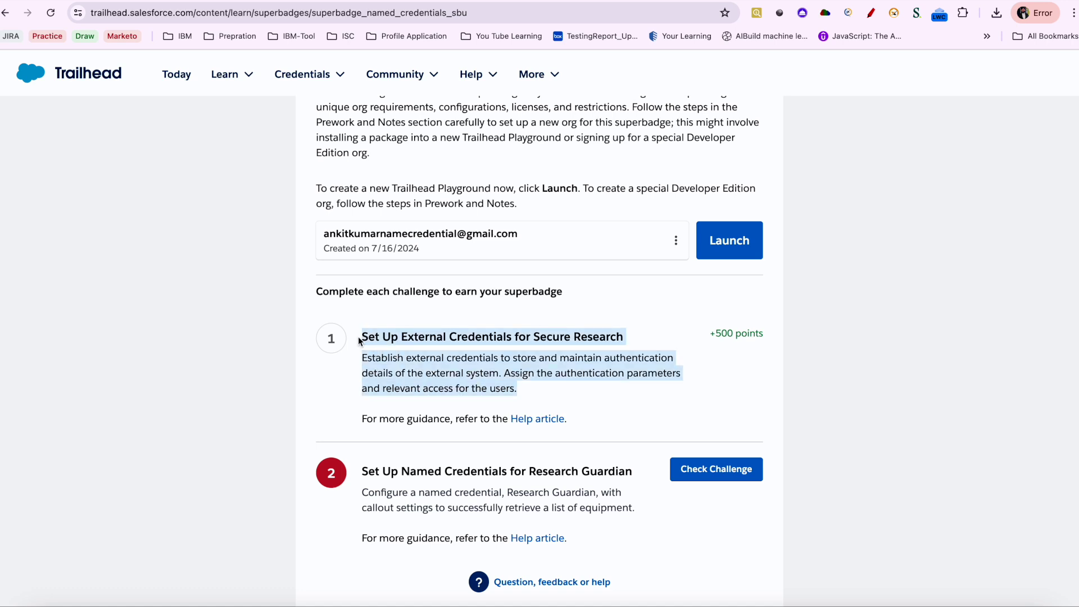
{"action": "left_click", "coordinate": [328, 387]}
Step: Examine both superbadge challenges, including the Set Up Named Credentials for Research Guardian description
{"action": "scroll", "coordinate": [327, 386], "scroll_direction": "down", "scroll_amount": 2}
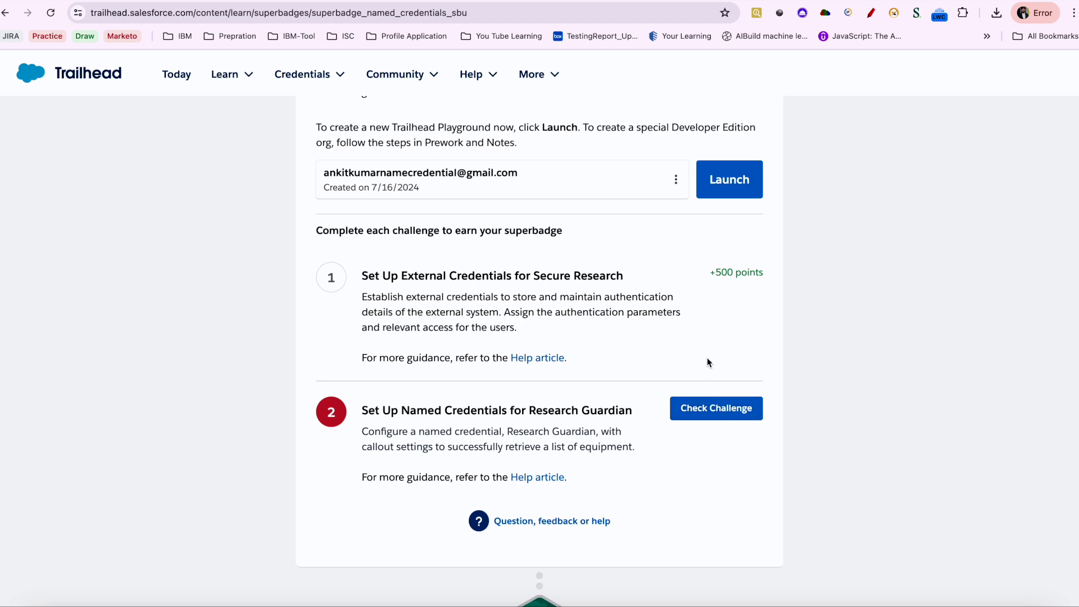
{"action": "left_click_drag", "start_coordinate": [568, 358], "coordinate": [360, 275]}
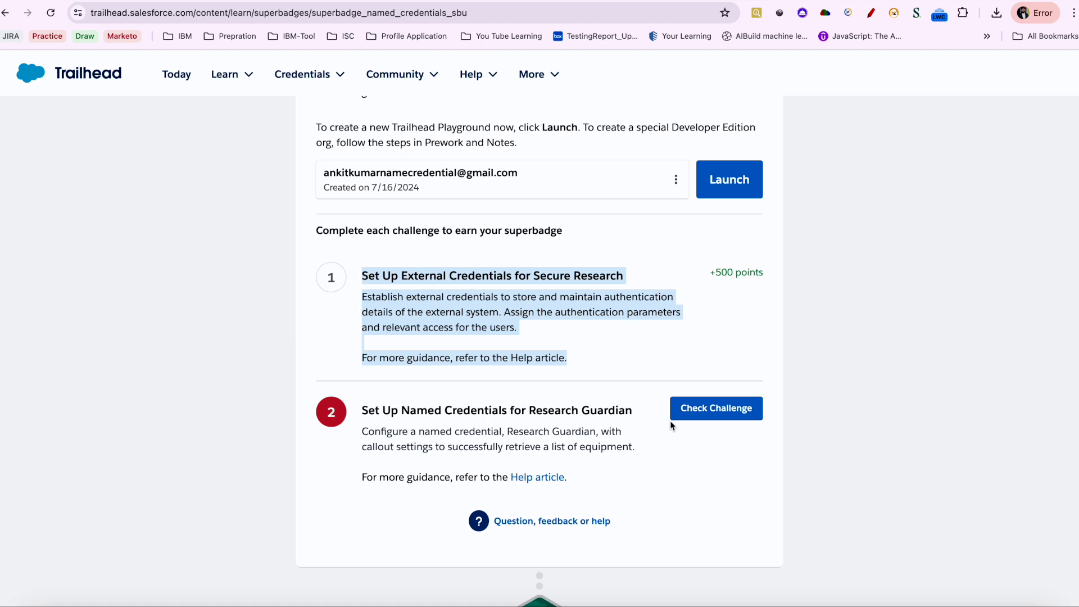
{"action": "left_click", "coordinate": [686, 436]}
{"action": "left_click_drag", "start_coordinate": [362, 404], "coordinate": [616, 453]}
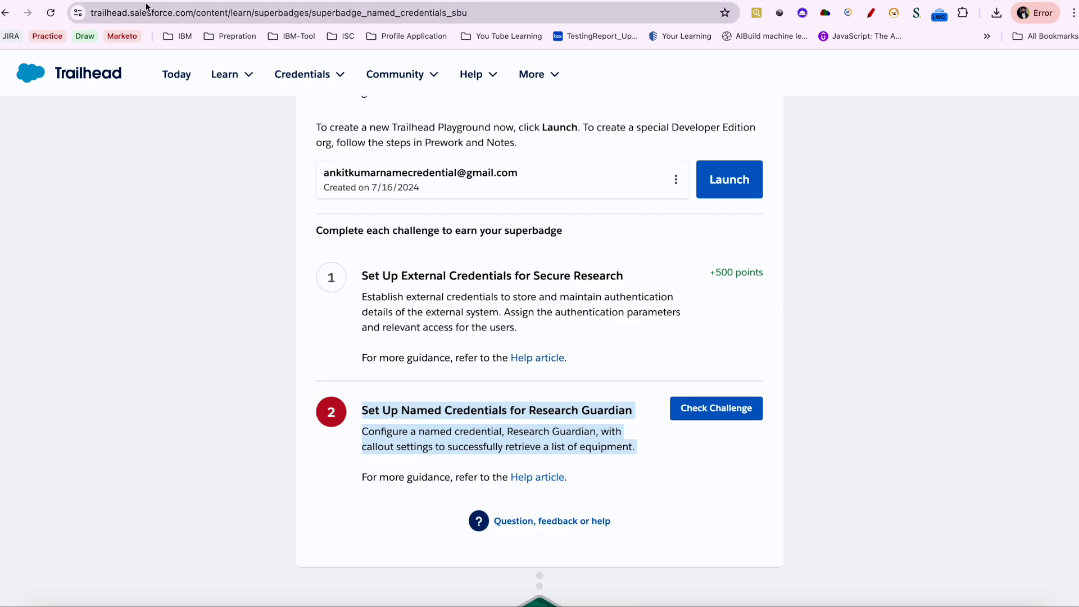
Step: Return to the Salesforce org, open the Research Guardian named credential in Setup, and review its URL, authentication and callout options
{"action": "key", "text": "ctrl+Tab"}
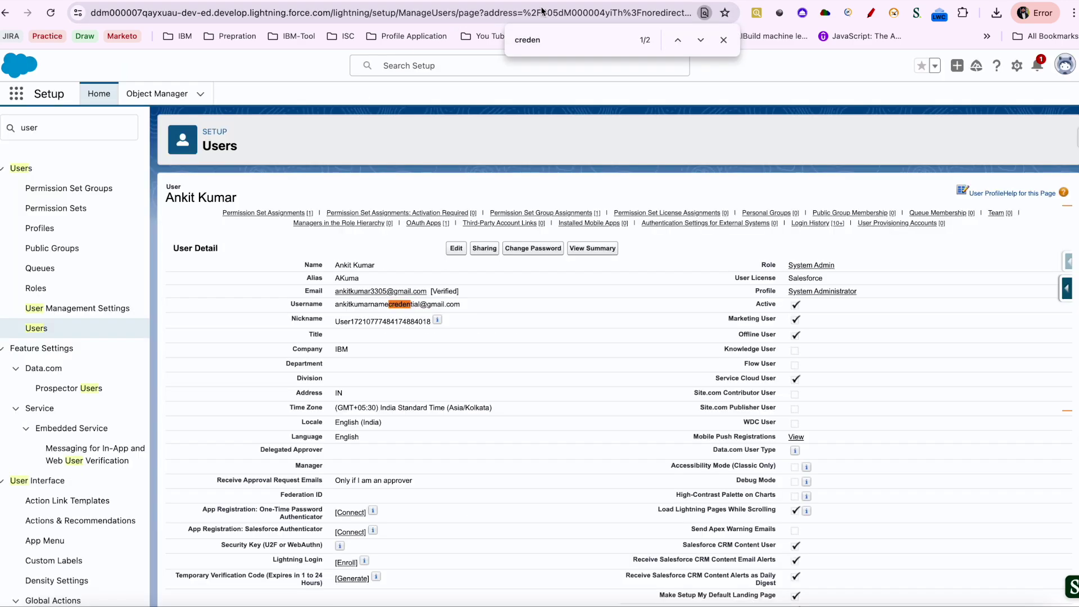
{"action": "left_click", "coordinate": [102, 124]}
{"action": "type", "text": "name"}
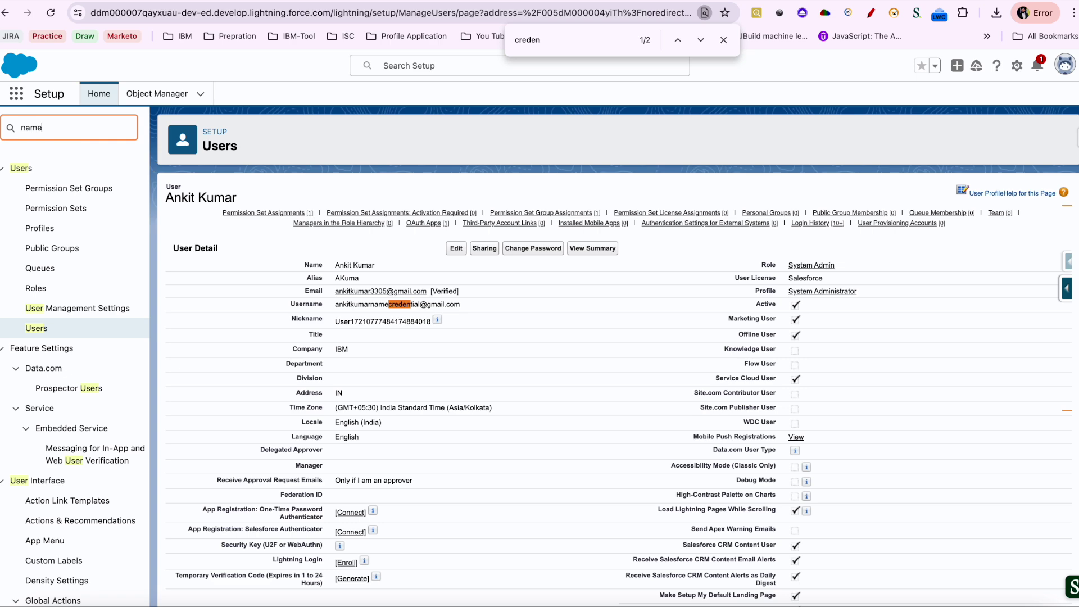
{"action": "left_click", "coordinate": [56, 229]}
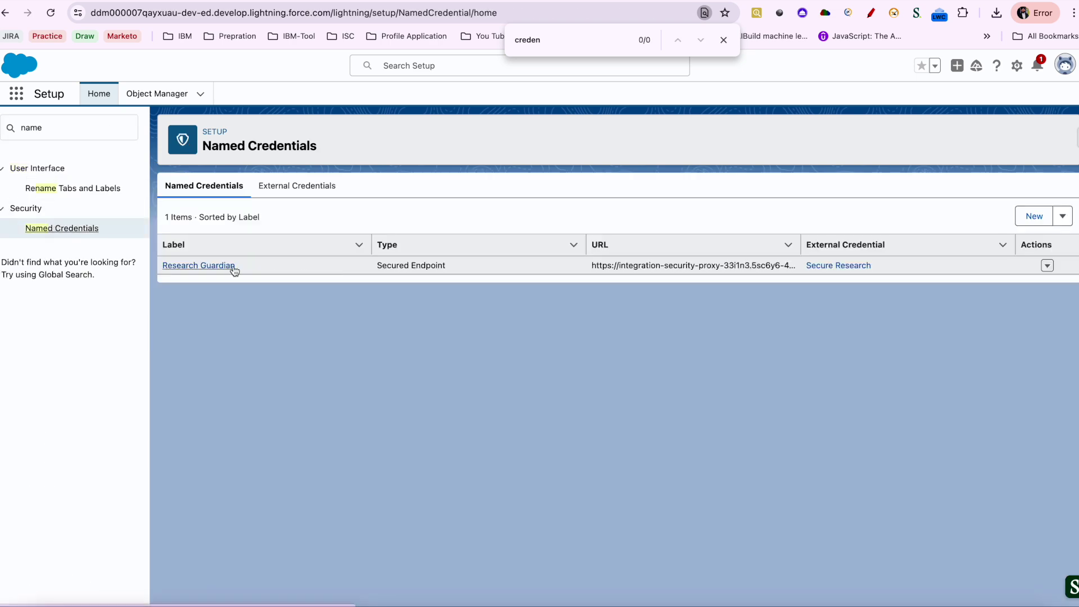
{"action": "left_click", "coordinate": [198, 265]}
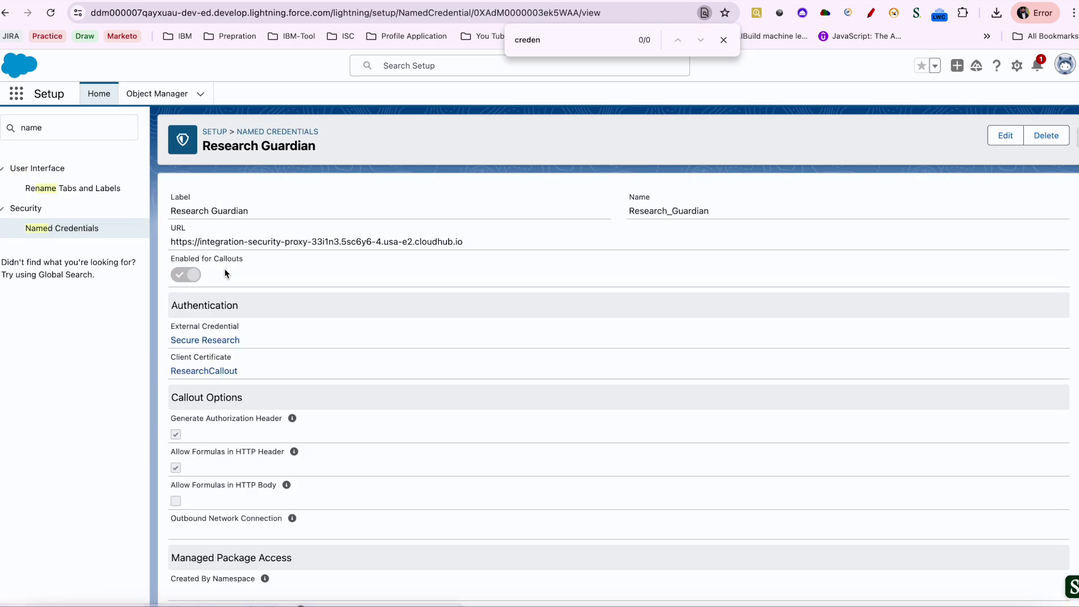
{"action": "triple_click", "coordinate": [369, 246]}
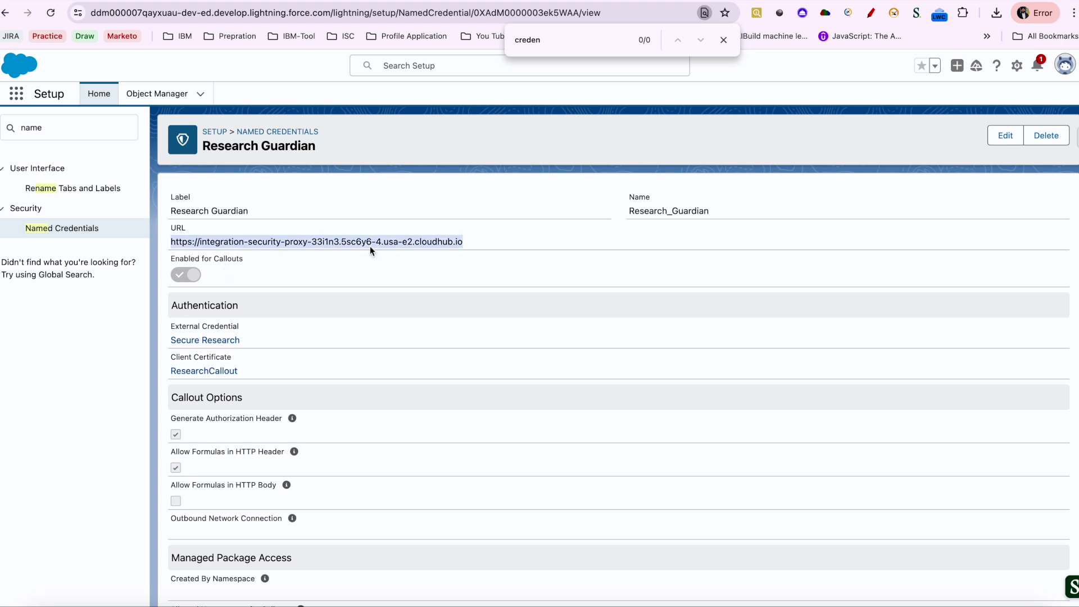
{"action": "key", "text": "super+grave"}
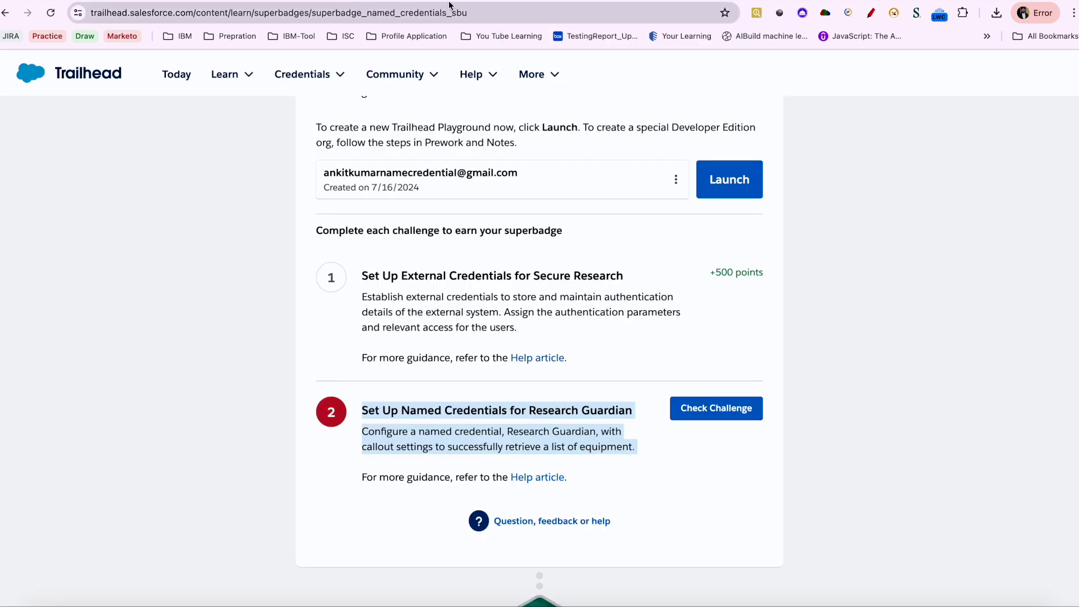
{"action": "key", "text": "super+grave"}
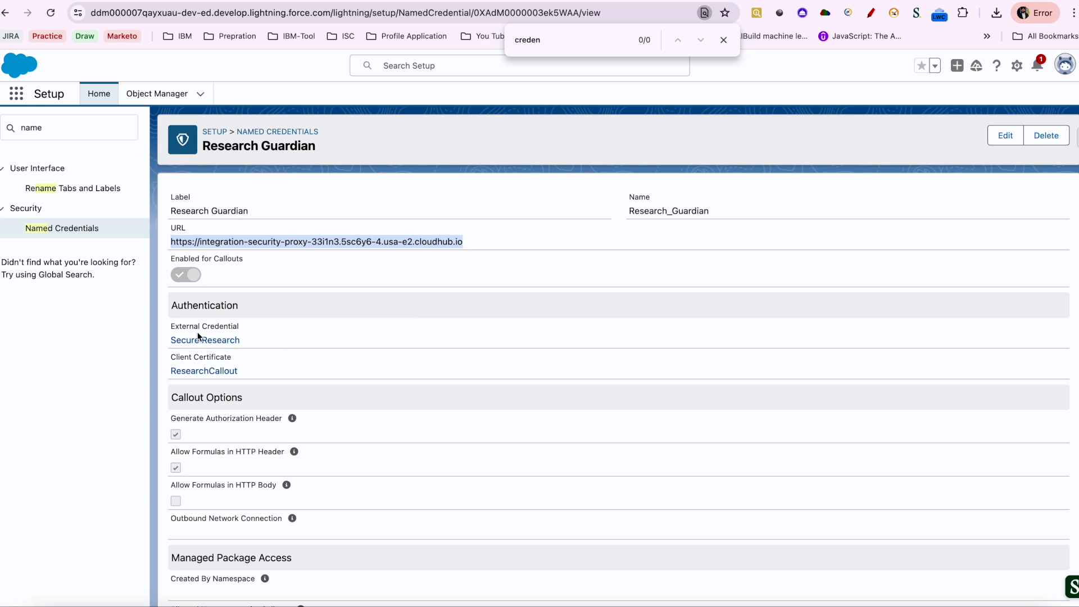
{"action": "scroll", "coordinate": [228, 341], "scroll_direction": "down", "scroll_amount": 2}
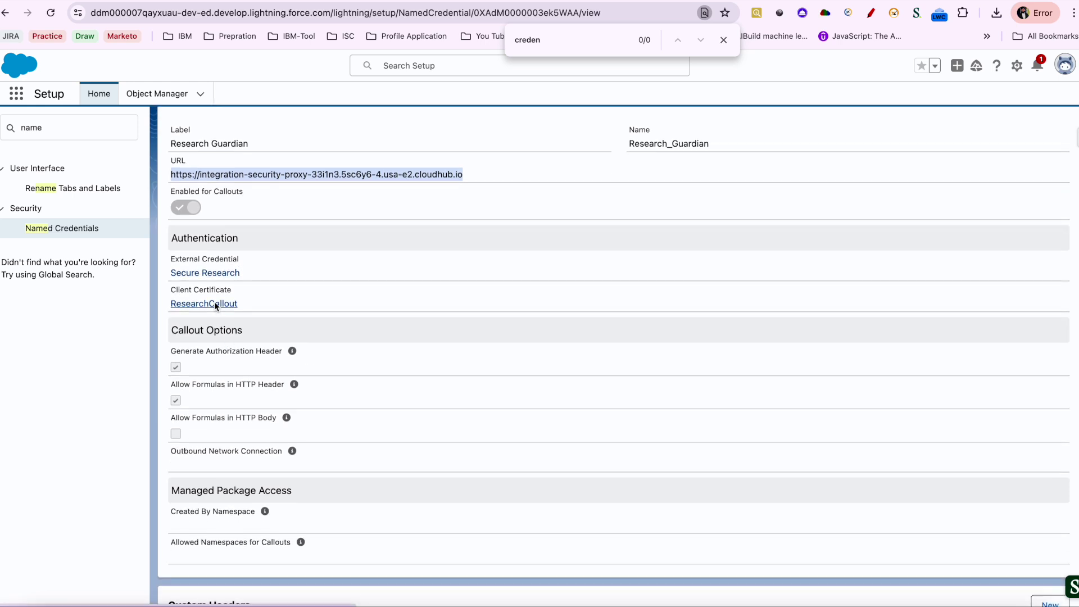
Step: Open Certificate and Key Management in Setup to view the org's certificates
{"action": "left_click", "coordinate": [80, 135]}
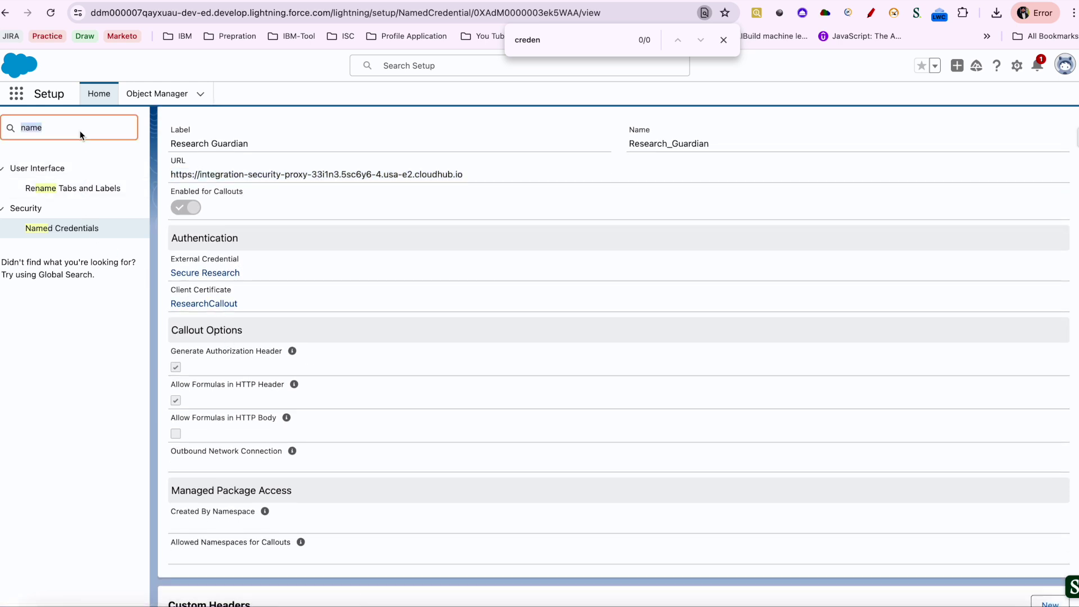
{"action": "type", "text": "certif"}
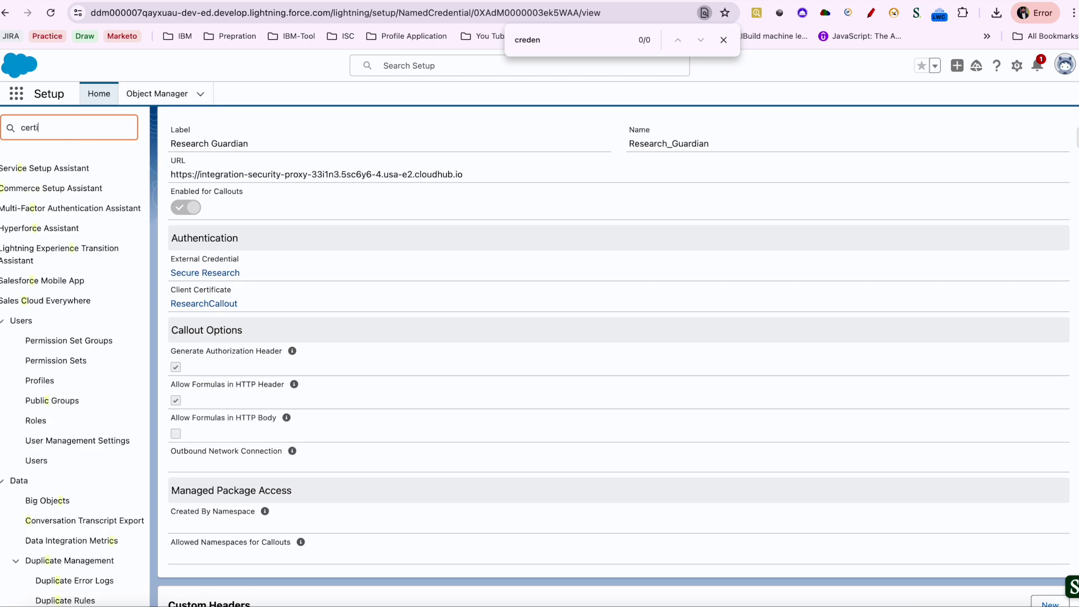
{"action": "left_click", "coordinate": [67, 202]}
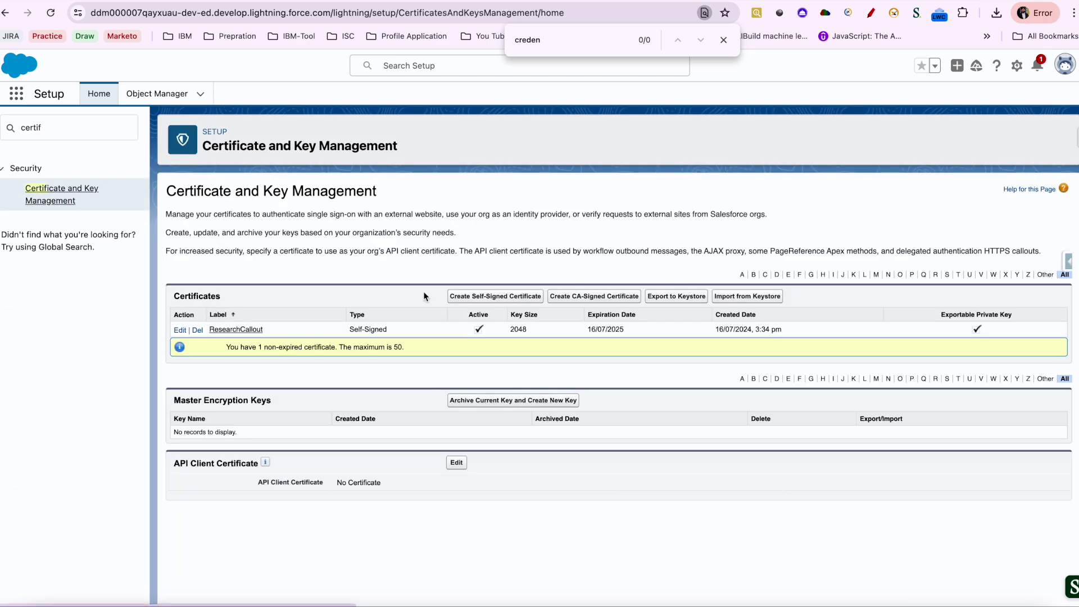
Step: Start a new self-signed certificate and copy the required name ResearchCallout from the superbadge instructions
{"action": "left_click", "coordinate": [465, 297]}
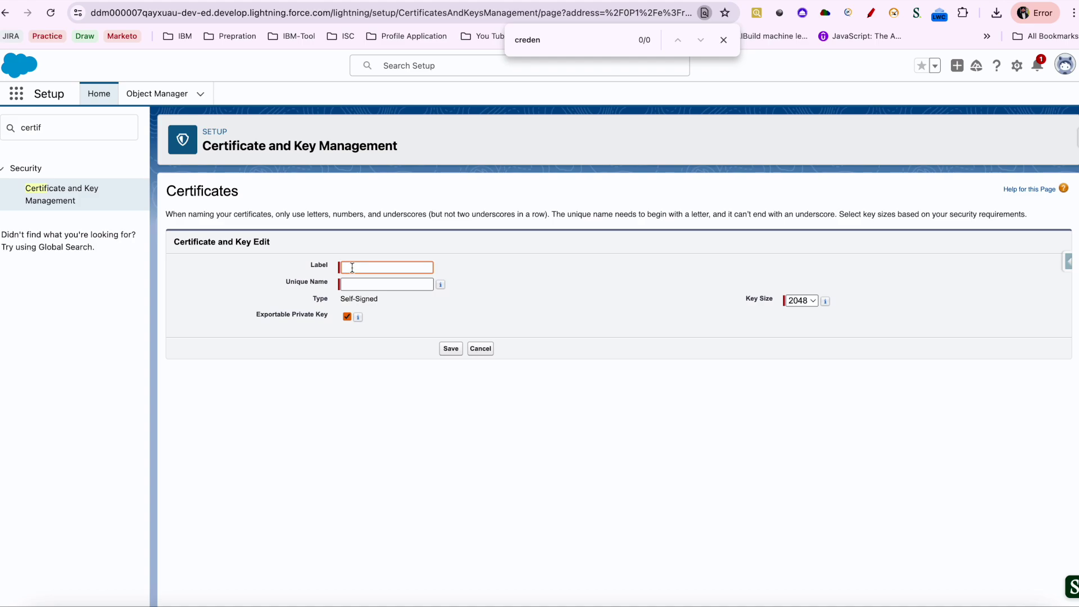
{"action": "key", "text": "ctrl+shift+Tab"}
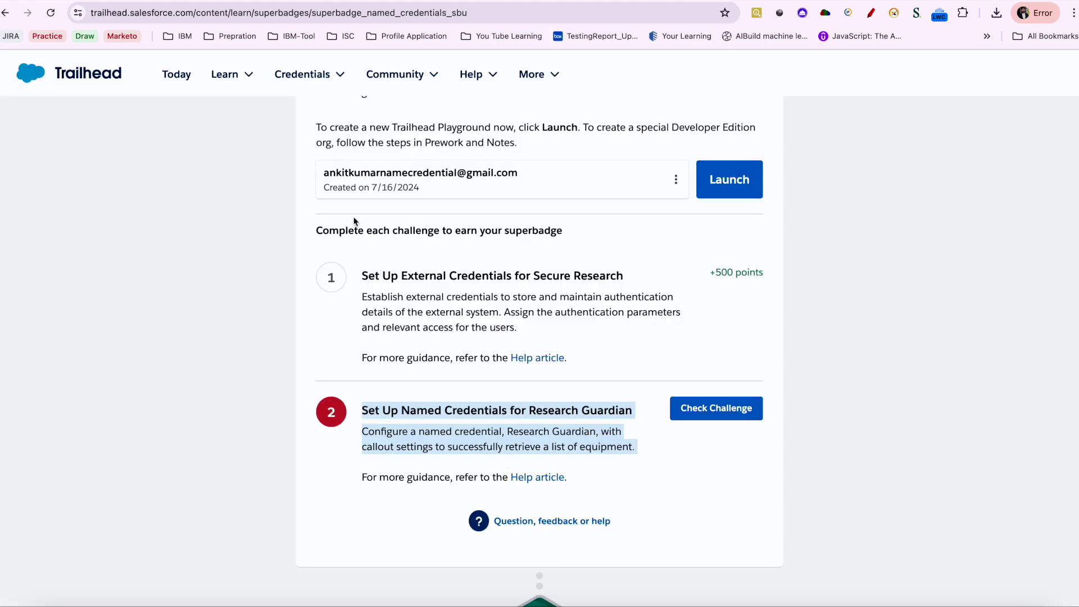
{"action": "scroll", "coordinate": [356, 221], "scroll_direction": "up", "scroll_amount": 15}
{"action": "scroll", "coordinate": [356, 221], "scroll_direction": "down", "scroll_amount": 5}
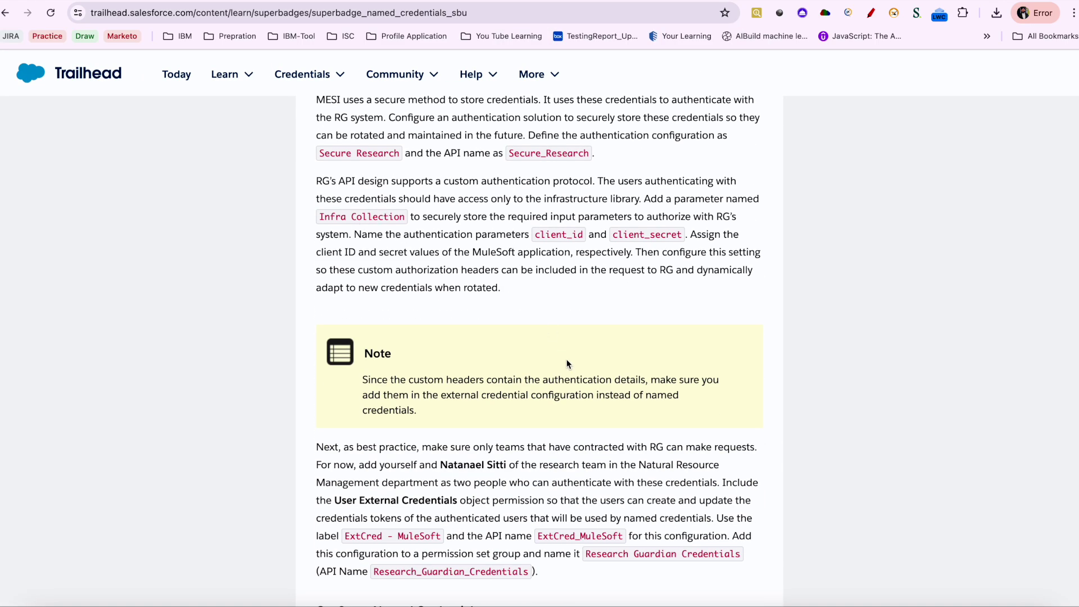
{"action": "scroll", "coordinate": [566, 362], "scroll_direction": "down", "scroll_amount": 4}
{"action": "scroll", "coordinate": [453, 360], "scroll_direction": "down", "scroll_amount": 2}
{"action": "double_click", "coordinate": [508, 444]}
{"action": "key", "text": "ctrl+c"}
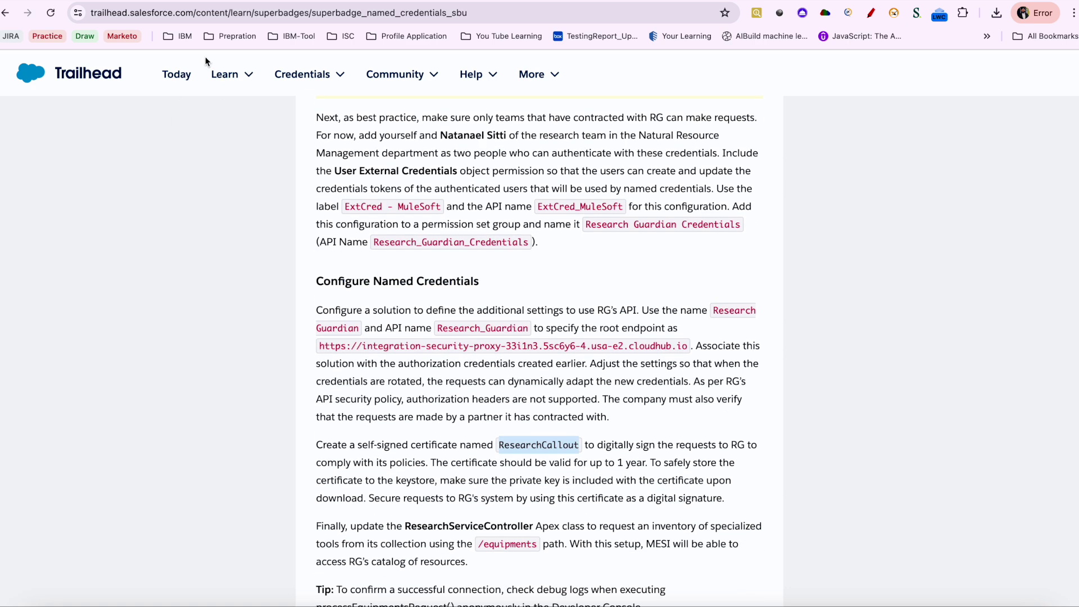
Step: Enter ResearchCallout as the label in the self-signed certificate form, then cancel the form without saving
{"action": "key", "text": "ctrl+Tab"}
{"action": "key", "text": "ctrl+Tab"}
{"action": "key", "text": "ctrl+Tab"}
{"action": "left_click", "coordinate": [384, 267]}
{"action": "key", "text": "ctrl+v"}
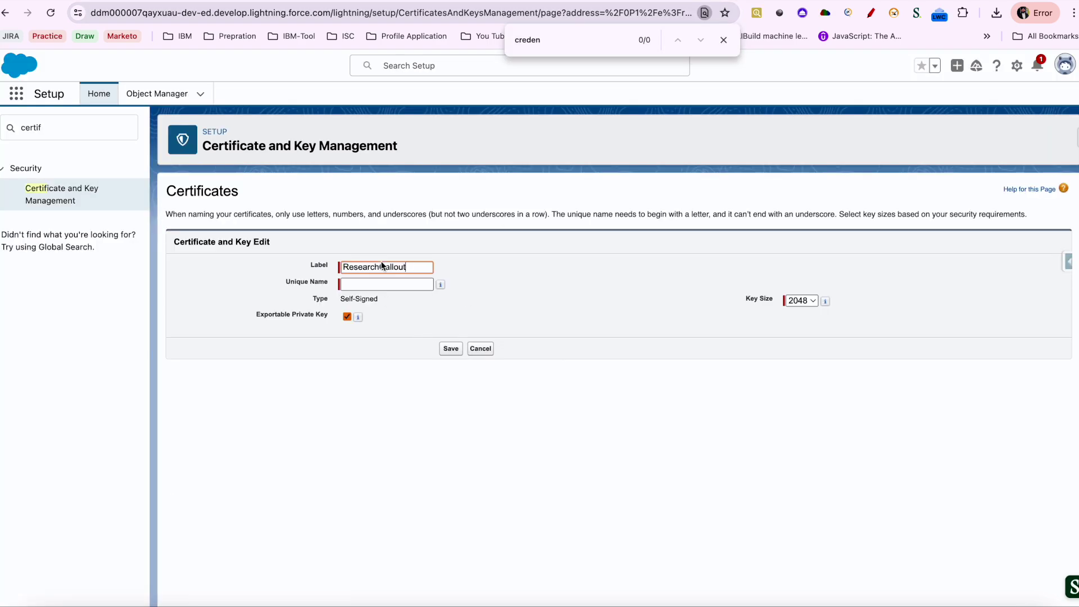
{"action": "left_click", "coordinate": [405, 283]}
{"action": "left_click", "coordinate": [483, 348]}
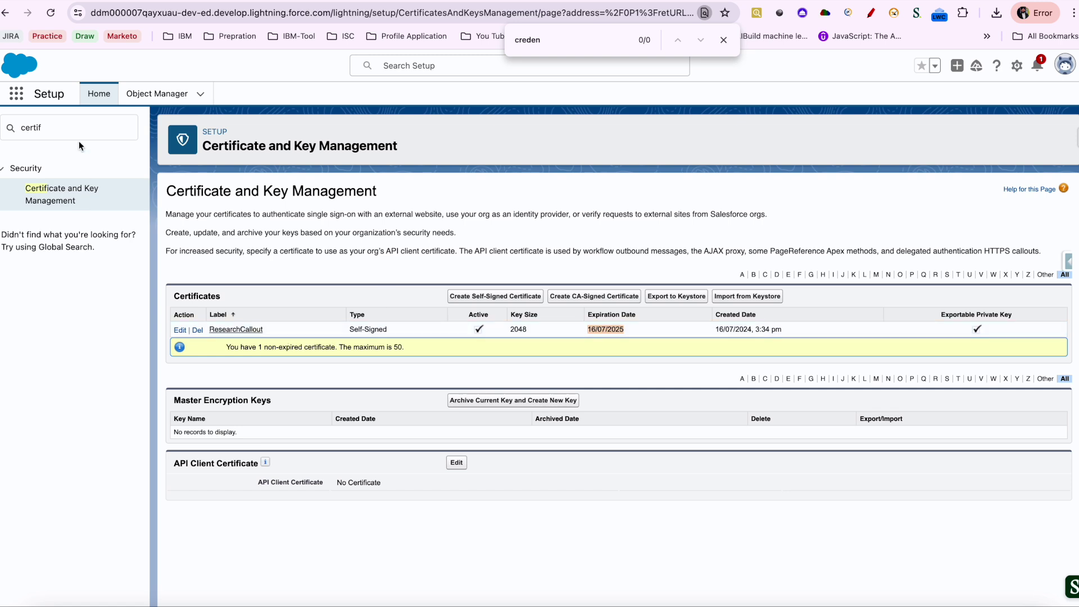
Step: Find Named Credentials in Setup again and open the Research Guardian named credential
{"action": "left_click", "coordinate": [100, 131]}
{"action": "double_click", "coordinate": [100, 131]}
{"action": "type", "text": "name"}
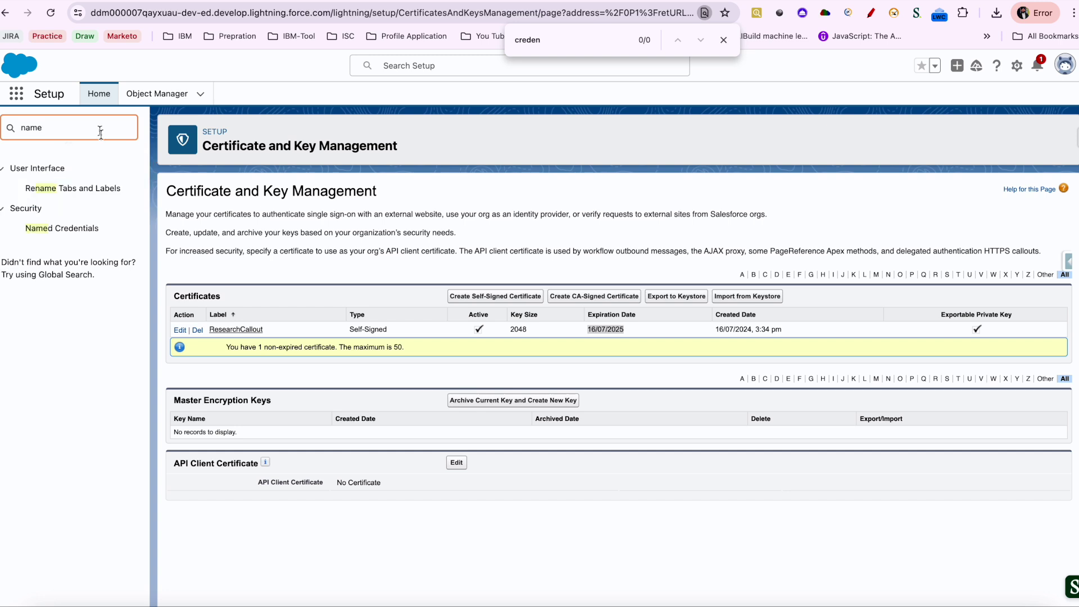
{"action": "left_click", "coordinate": [84, 228]}
{"action": "left_click", "coordinate": [240, 265]}
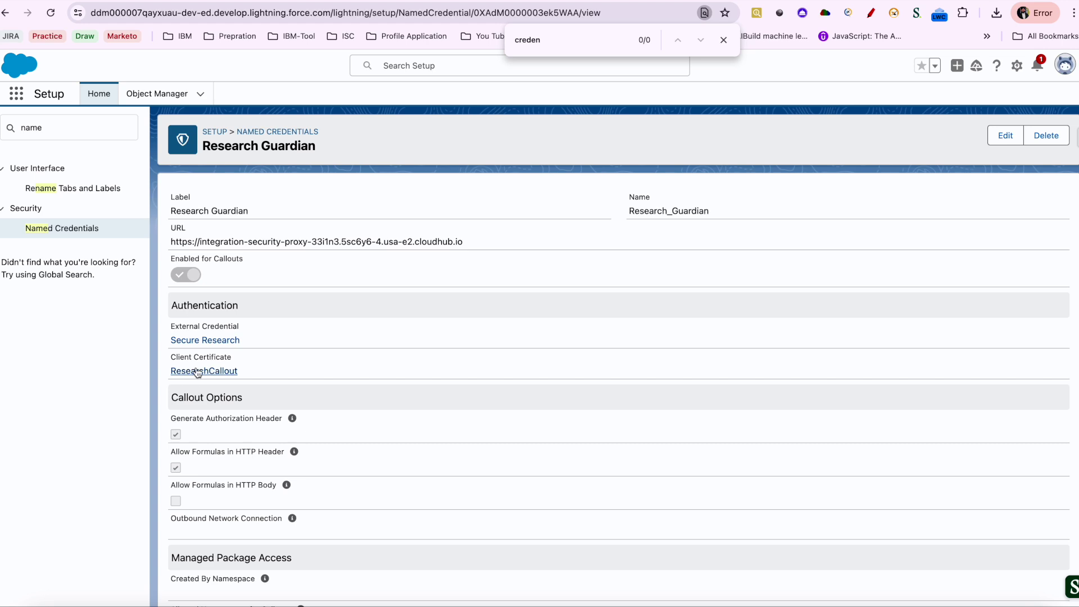
Step: Open the Research Guardian named credential for editing, review its client certificate and callout options, and save it
{"action": "left_click", "coordinate": [1000, 140]}
{"action": "left_click", "coordinate": [420, 360]}
{"action": "scroll", "coordinate": [454, 385], "scroll_direction": "down", "scroll_amount": 3}
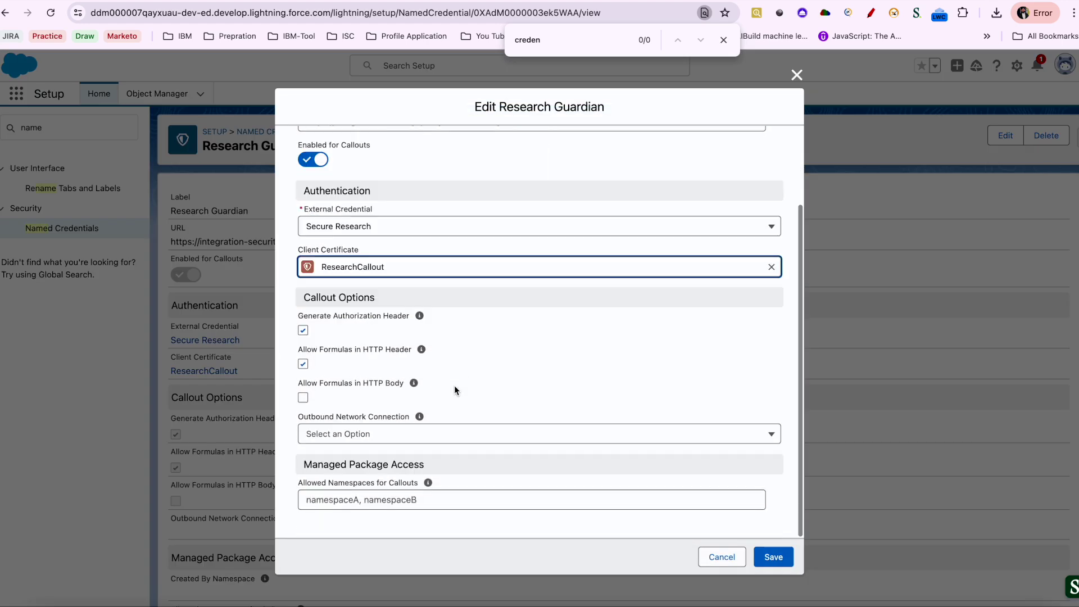
{"action": "scroll", "coordinate": [453, 386], "scroll_direction": "up", "scroll_amount": 3}
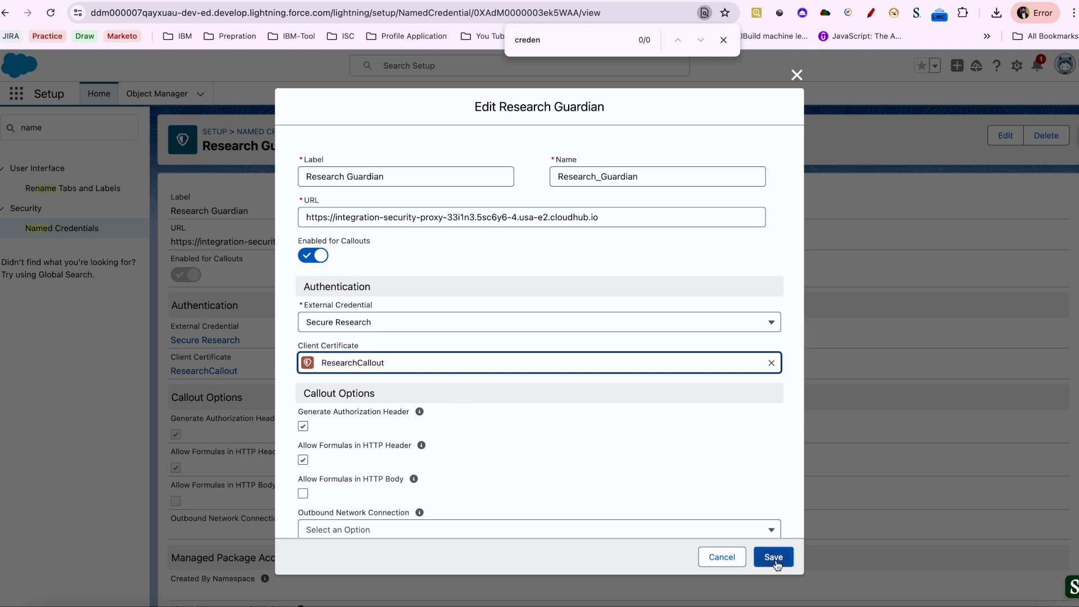
{"action": "left_click", "coordinate": [301, 460]}
{"action": "left_click", "coordinate": [774, 562]}
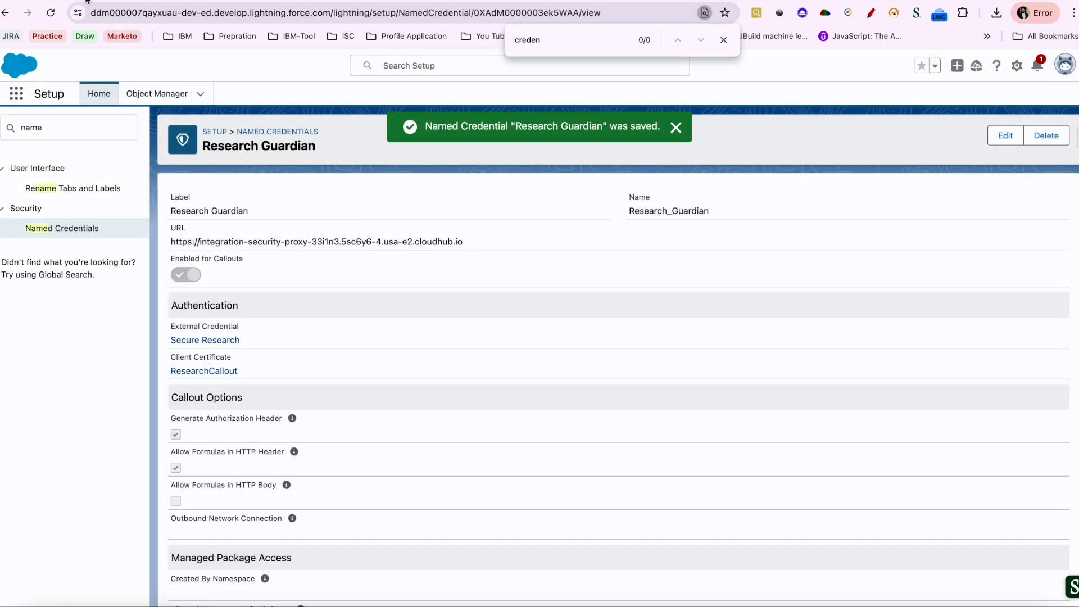
Step: Return to the superbadge page and check the Set Up Named Credentials for Research Guardian challenge
{"action": "left_click", "coordinate": [87, 1]}
{"action": "scroll", "coordinate": [452, 323], "scroll_direction": "down", "scroll_amount": 10}
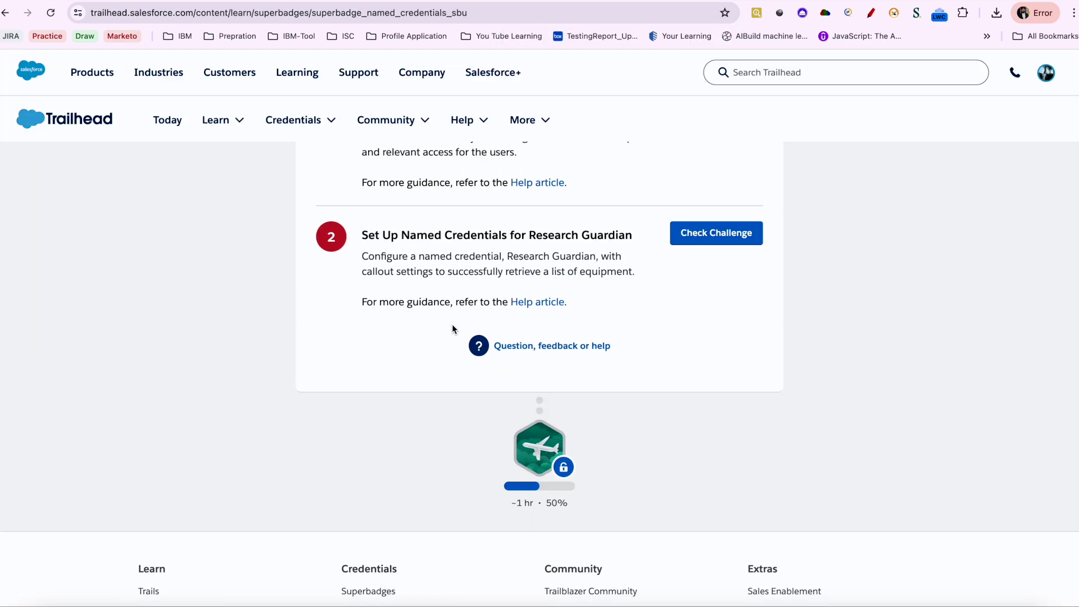
{"action": "left_click", "coordinate": [715, 234]}
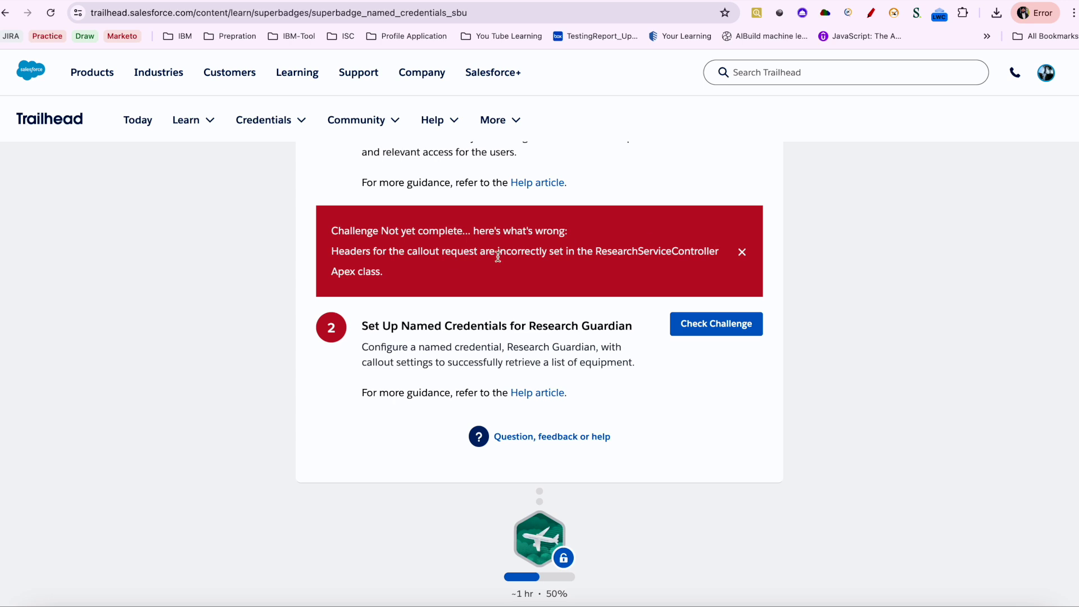
Step: Switch to the Developer Console, delete the client_id and client_secret setHeader lines from the ResearchServiceController class, and save it
{"action": "key", "text": "super+Tab"}
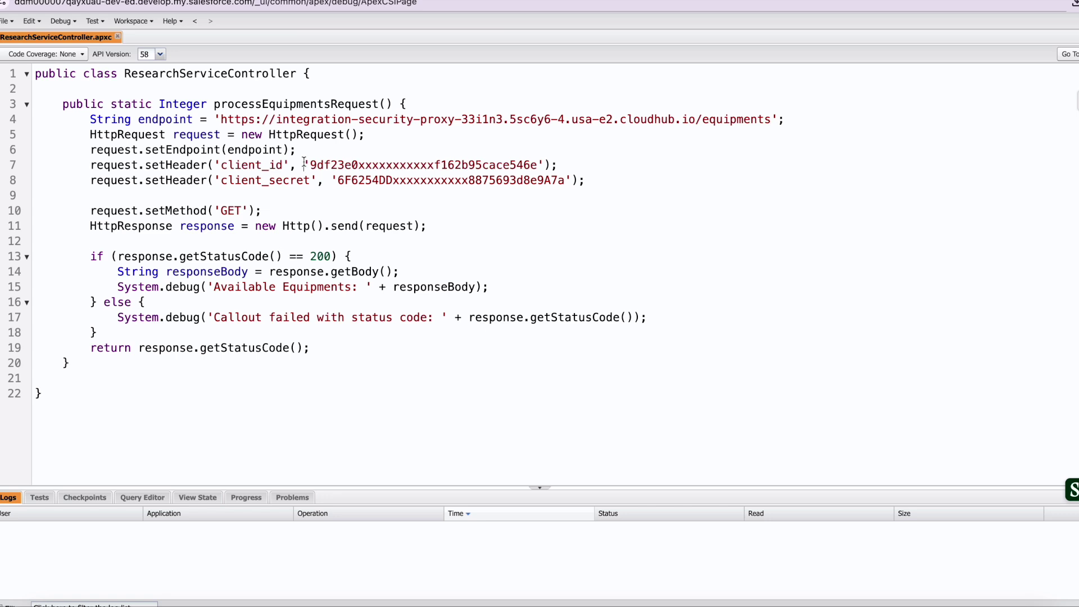
{"action": "left_click", "coordinate": [603, 179]}
{"action": "left_click_drag", "start_coordinate": [604, 180], "coordinate": [609, 151]}
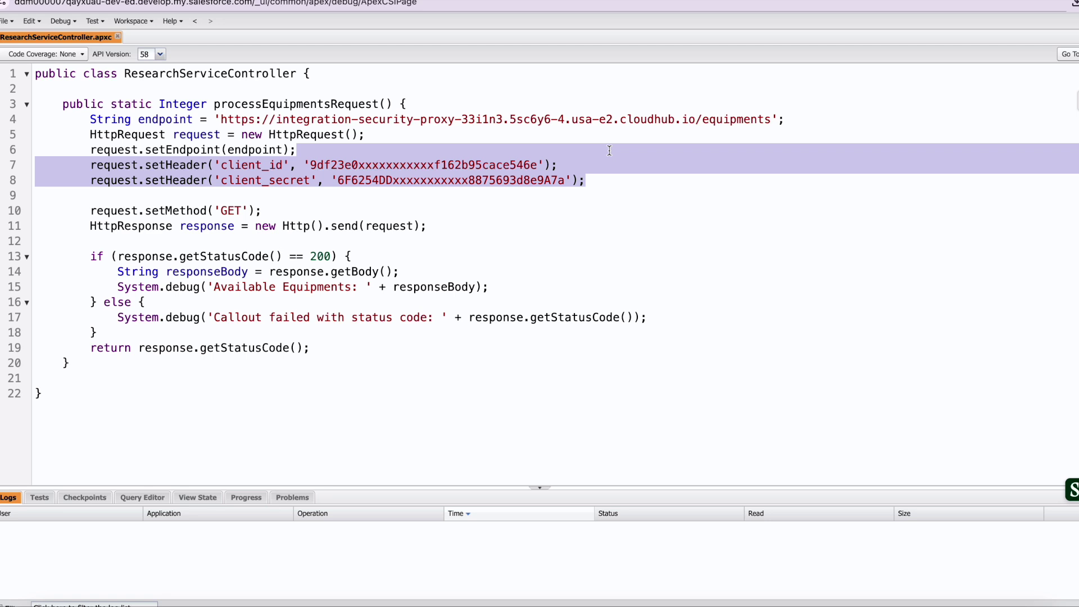
{"action": "key", "text": "BackSpace"}
{"action": "key", "text": "ctrl+s"}
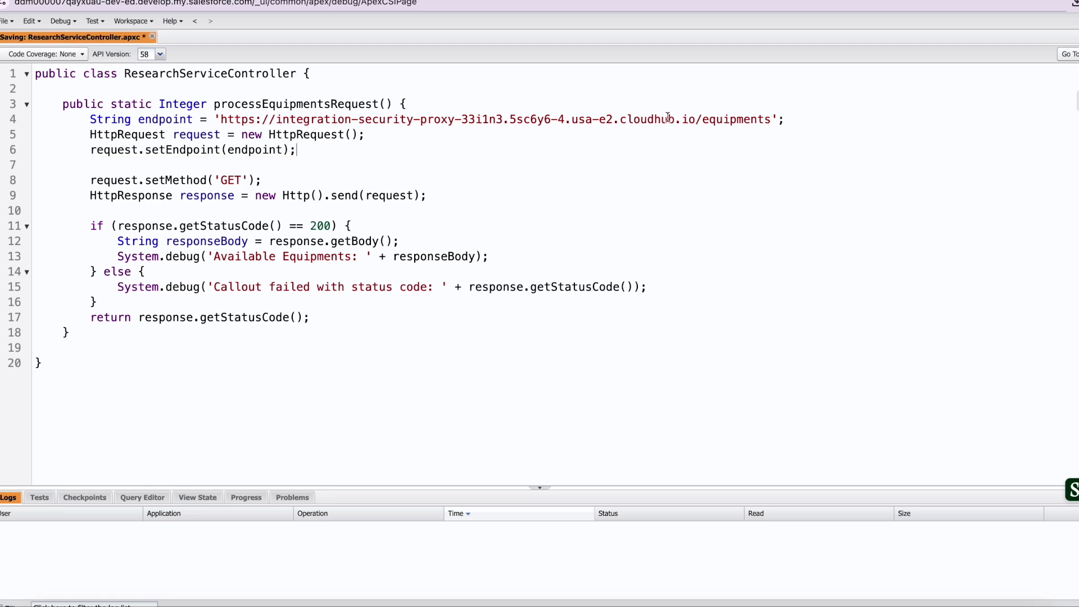
Step: Switch back to Setup in the browser, turn off Generate Authorization Header for the Research Guardian named credential, and save it
{"action": "key", "text": "super+grave"}
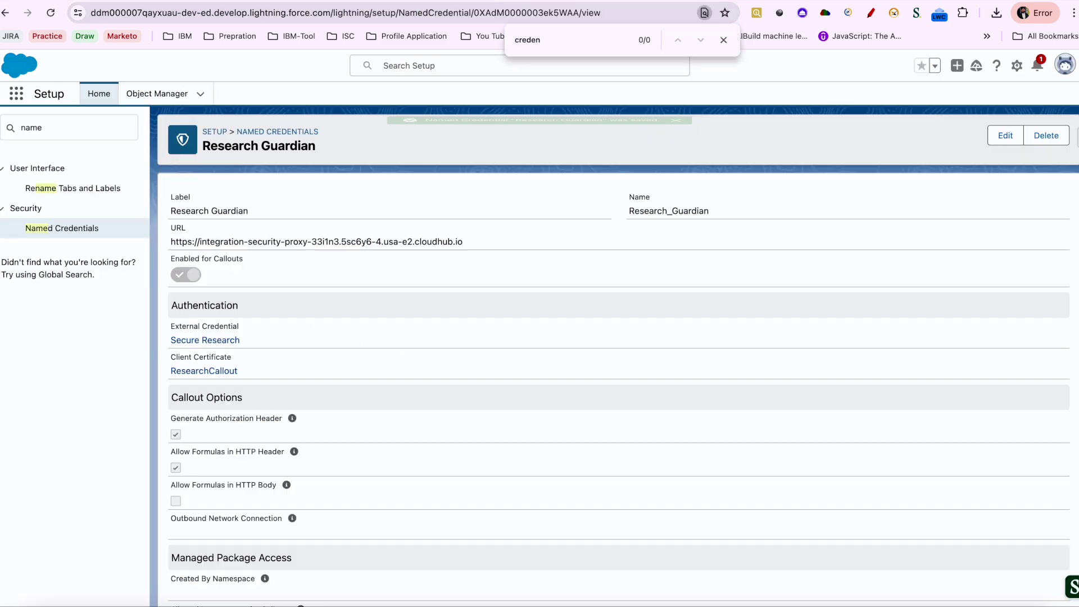
{"action": "key", "text": "super+grave"}
{"action": "scroll", "coordinate": [489, 357], "scroll_direction": "down", "scroll_amount": 3}
{"action": "scroll", "coordinate": [489, 358], "scroll_direction": "up", "scroll_amount": 3}
{"action": "left_click", "coordinate": [996, 137]}
{"action": "left_click", "coordinate": [302, 426]}
{"action": "left_click", "coordinate": [767, 562]}
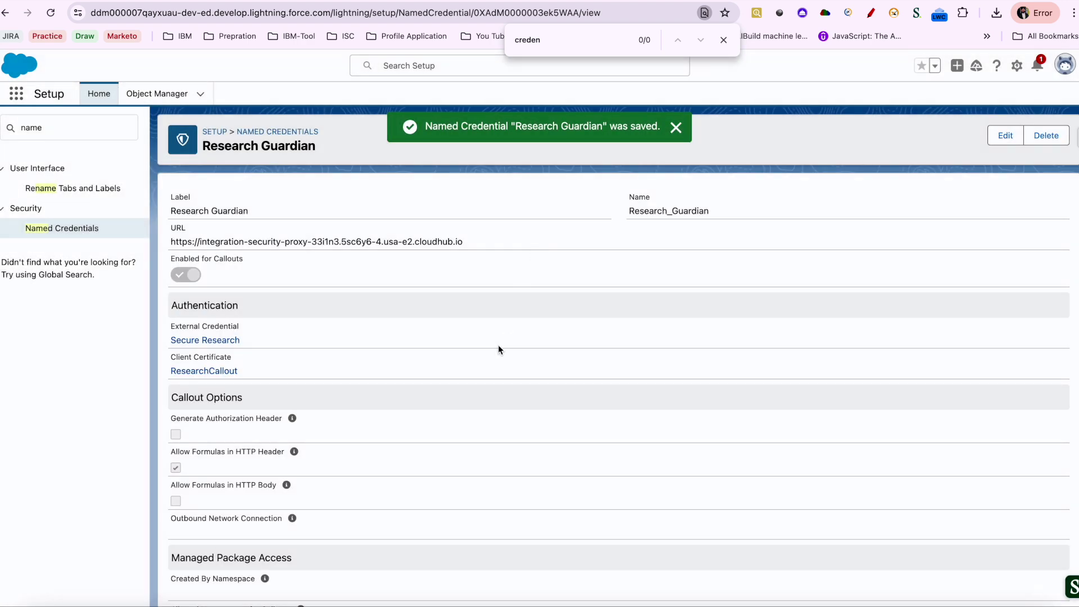
{"action": "scroll", "coordinate": [498, 347], "scroll_direction": "down", "scroll_amount": 3}
{"action": "scroll", "coordinate": [498, 345], "scroll_direction": "up", "scroll_amount": 3}
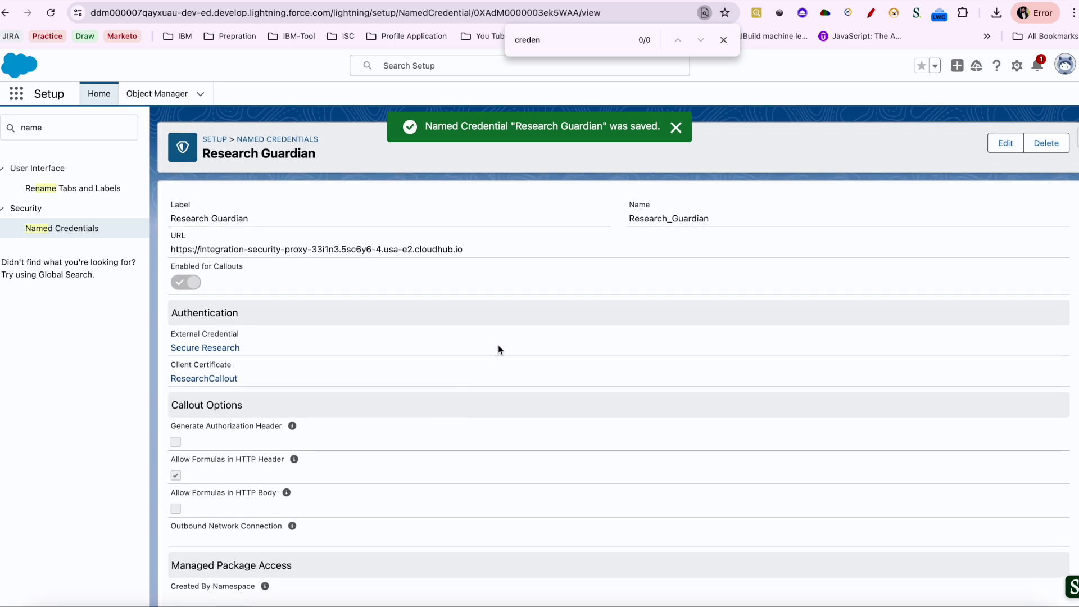
Step: Open the Secure Research external credential linked to Research Guardian and review its principals and custom headers
{"action": "left_click", "coordinate": [228, 341]}
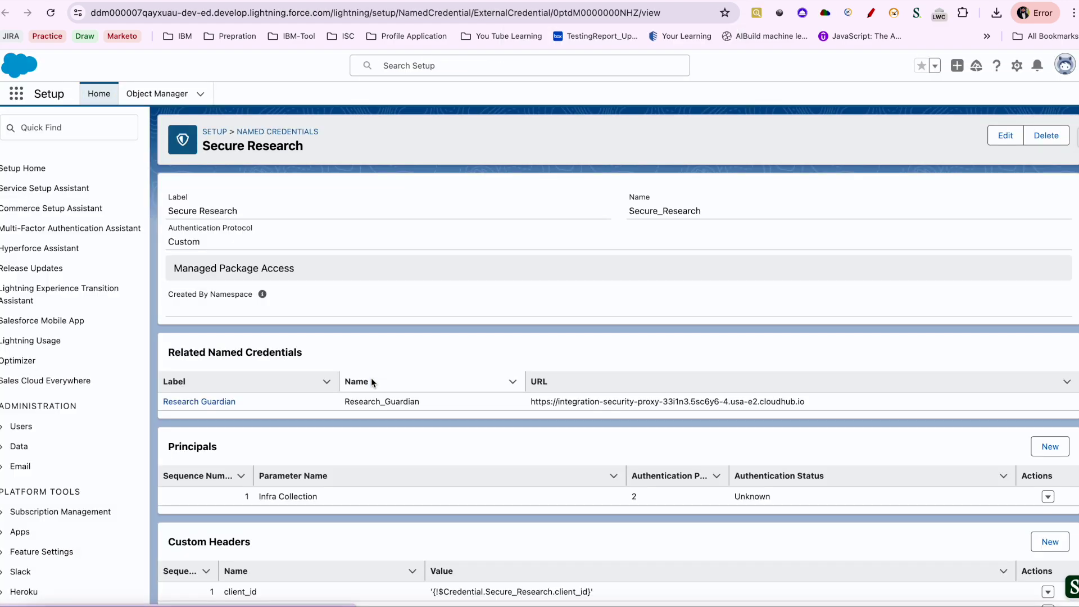
{"action": "scroll", "coordinate": [370, 378], "scroll_direction": "down", "scroll_amount": 1}
{"action": "scroll", "coordinate": [315, 478], "scroll_direction": "up", "scroll_amount": 1}
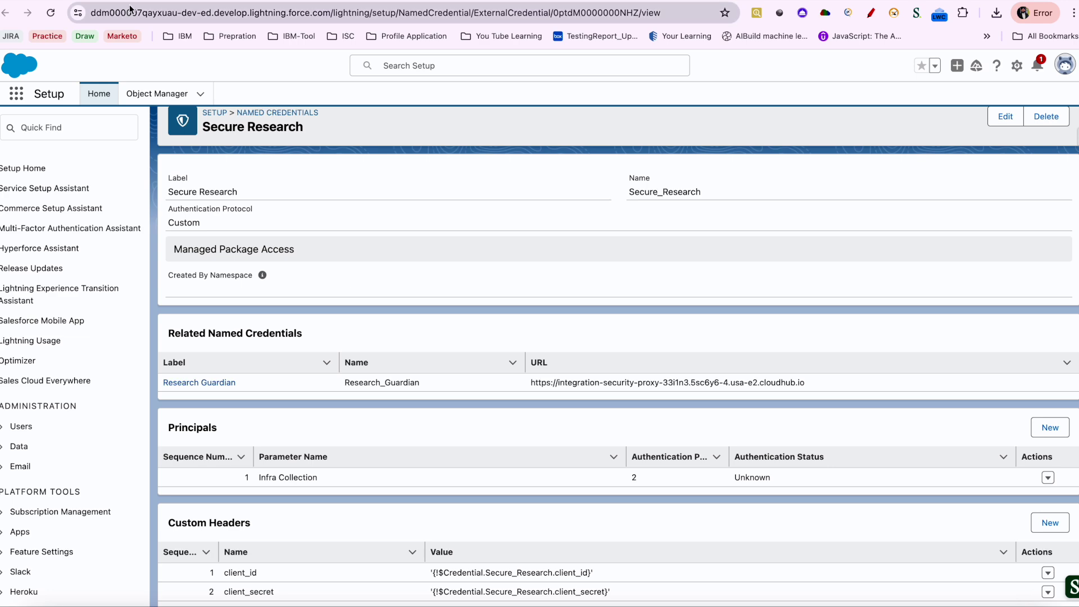
{"action": "left_click", "coordinate": [81, 1]}
{"action": "left_click", "coordinate": [688, 331]}
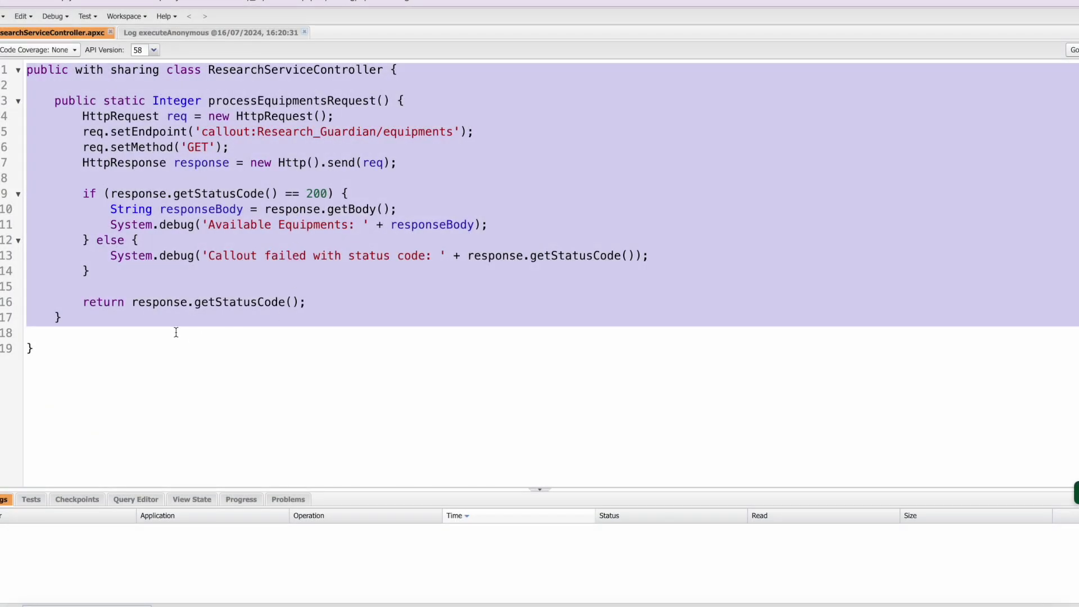
Step: Review the complete ResearchServiceController class in the Developer Console, highlighting the code from the class declaration to its closing brace
{"action": "left_click", "coordinate": [173, 333]}
{"action": "left_click_drag", "start_coordinate": [32, 348], "coordinate": [17, 77]}
{"action": "left_click", "coordinate": [136, 178]}
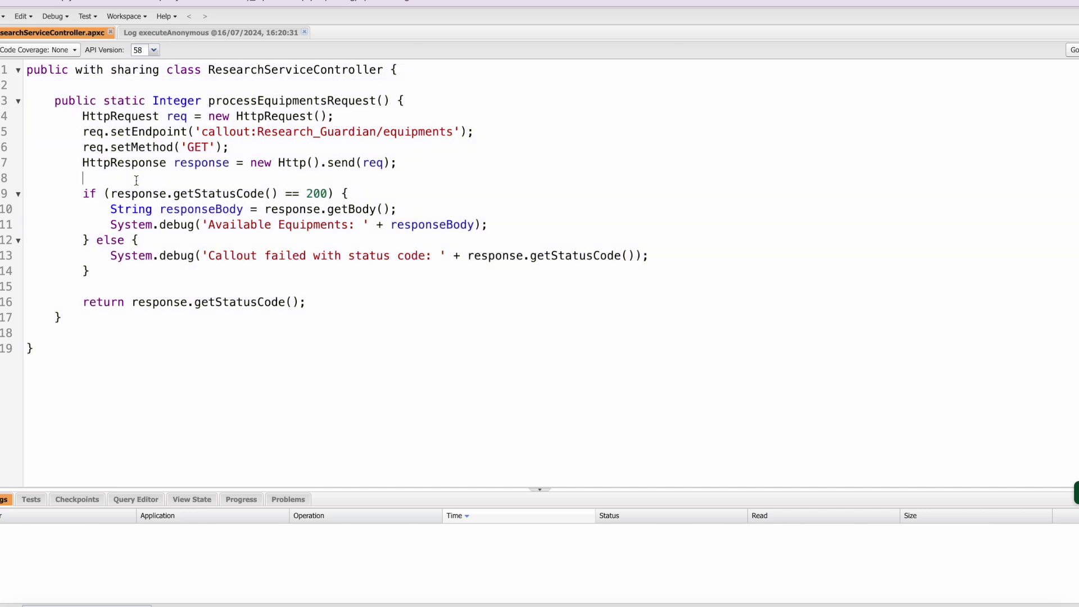
{"action": "left_click_drag", "start_coordinate": [28, 71], "coordinate": [113, 355]}
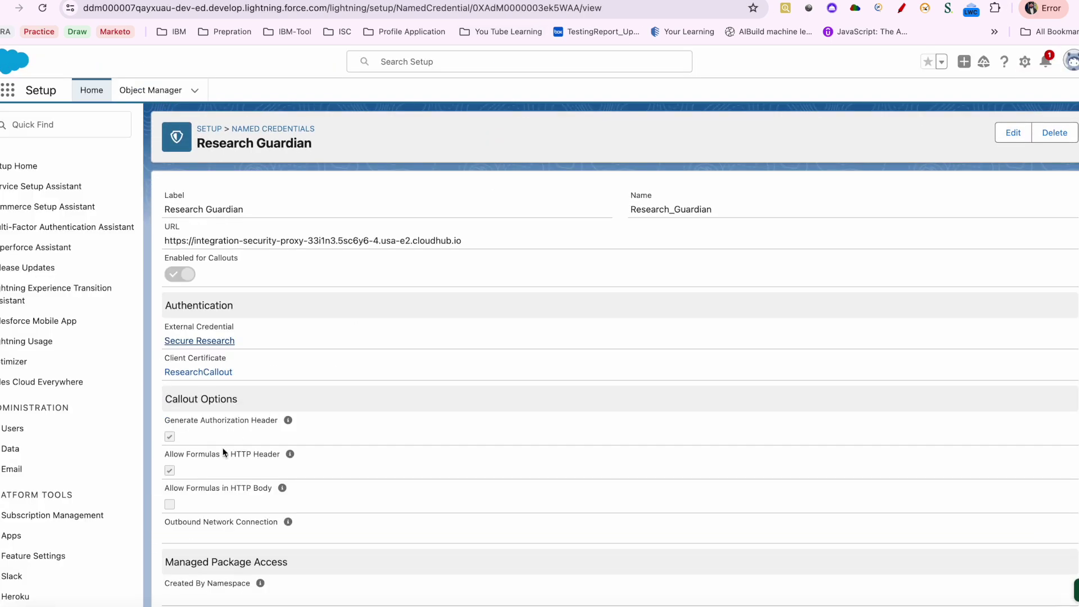
Step: Review the Research Guardian named credential's callout options, custom headers and client certificate in Setup
{"action": "scroll", "coordinate": [223, 452], "scroll_direction": "down", "scroll_amount": 3}
{"action": "scroll", "coordinate": [223, 451], "scroll_direction": "down", "scroll_amount": 5}
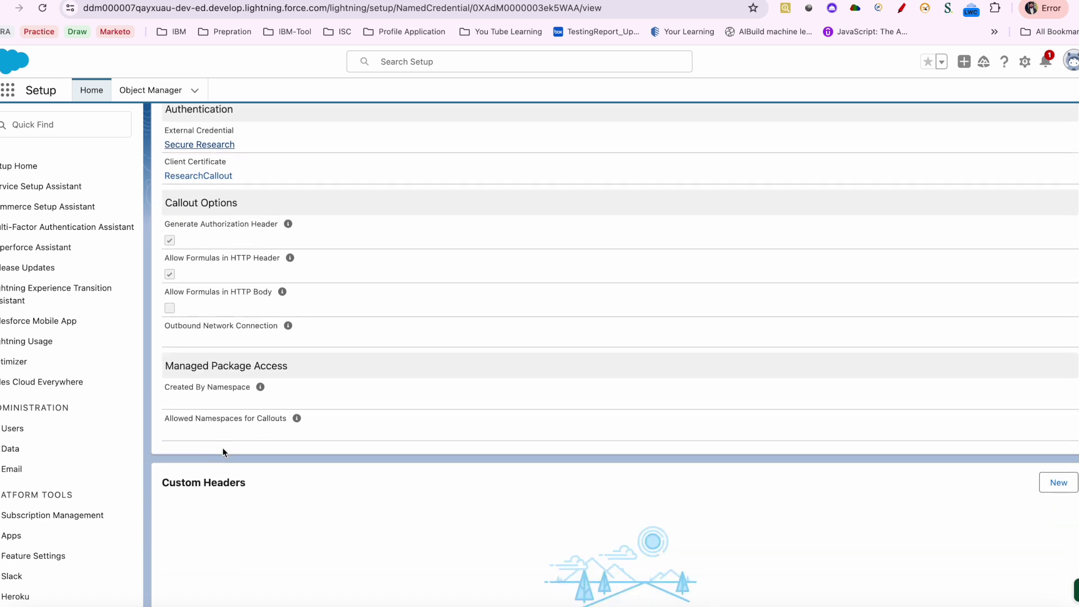
{"action": "scroll", "coordinate": [224, 452], "scroll_direction": "up", "scroll_amount": 6}
{"action": "left_click_drag", "start_coordinate": [232, 345], "coordinate": [149, 343]}
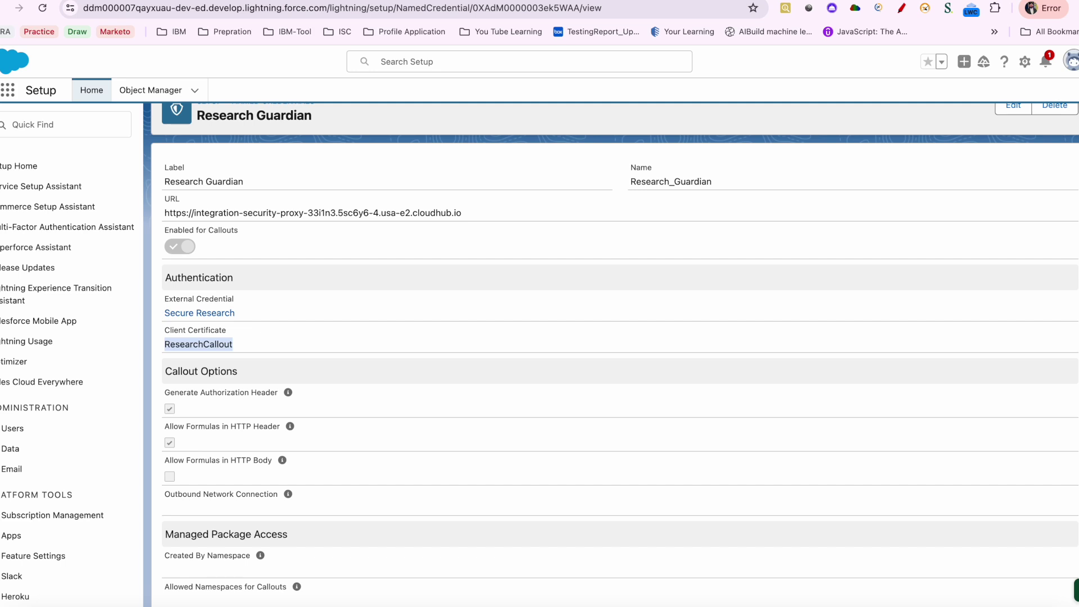
Step: Switch to the Secure Research external credential and check the names and formula values of its client_id and client_secret custom headers
{"action": "left_click", "coordinate": [831, 1]}
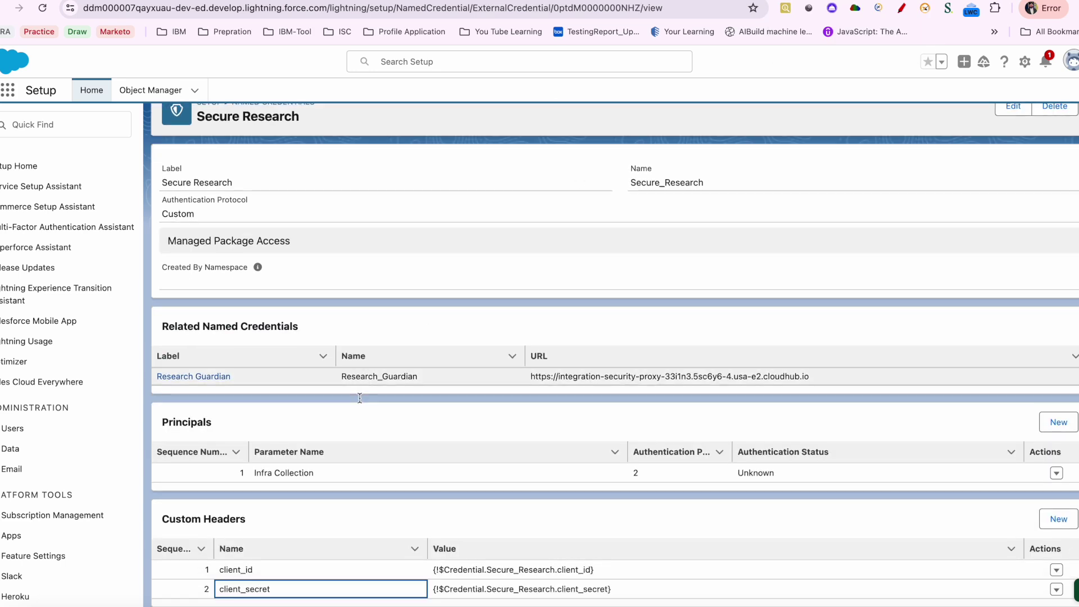
{"action": "left_click_drag", "start_coordinate": [220, 576], "coordinate": [302, 584]}
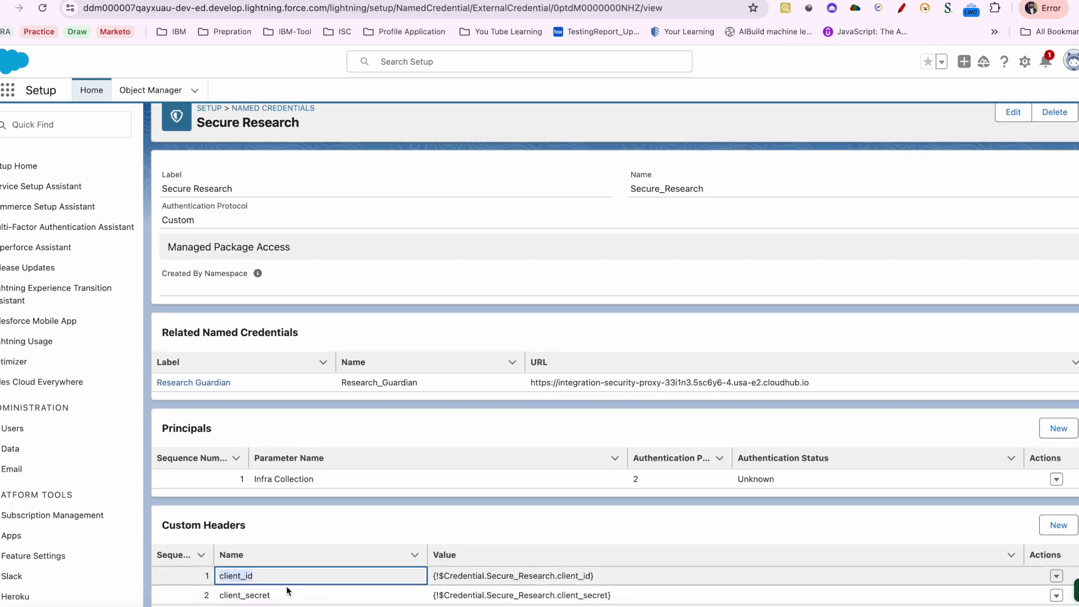
{"action": "left_click_drag", "start_coordinate": [219, 595], "coordinate": [333, 599]}
{"action": "left_click_drag", "start_coordinate": [437, 574], "coordinate": [612, 595]}
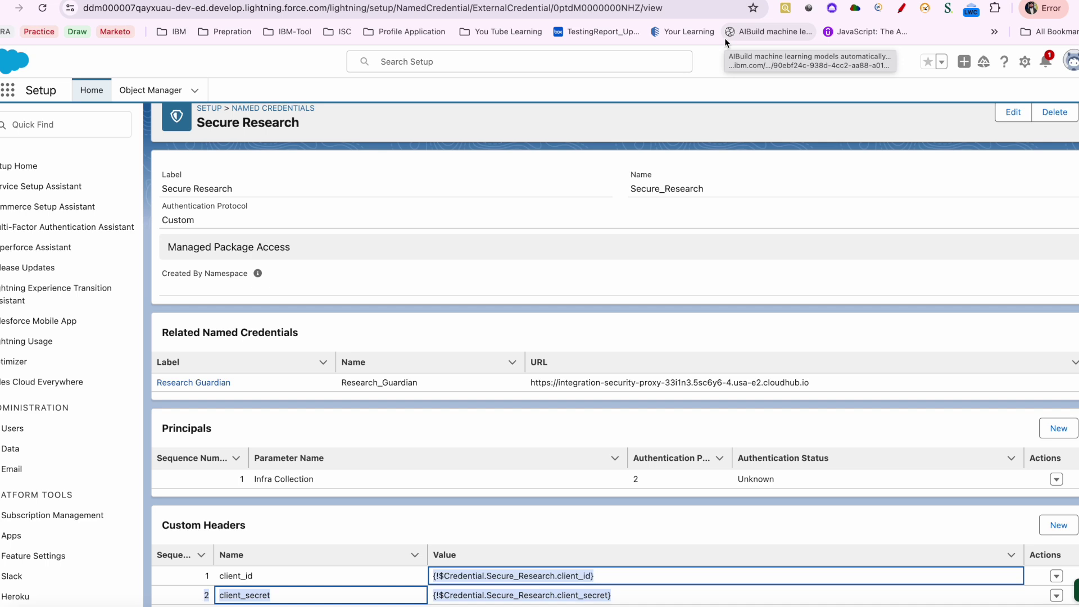
{"action": "left_click", "coordinate": [708, 238]}
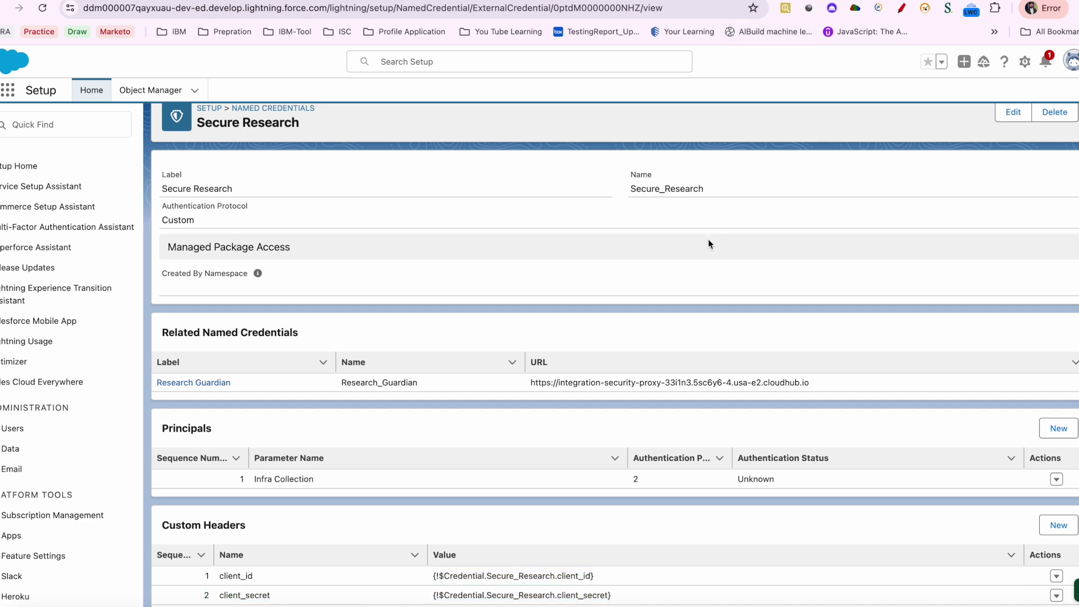